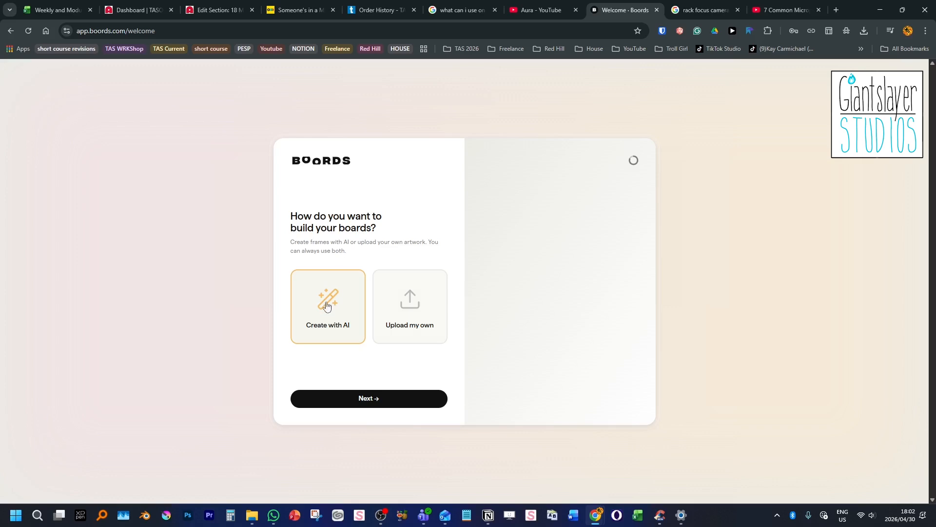
- Complete the onboarding by choosing to create boards with AI and declining the weekly pre-production tips
{"action": "left_click", "coordinate": [332, 400]}
{"action": "left_click", "coordinate": [434, 292]}
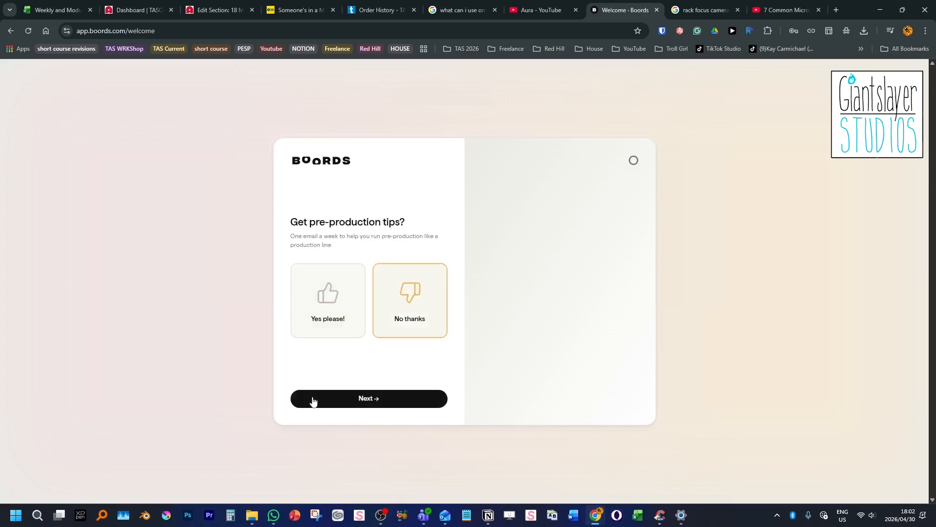
{"action": "left_click", "coordinate": [356, 408]}
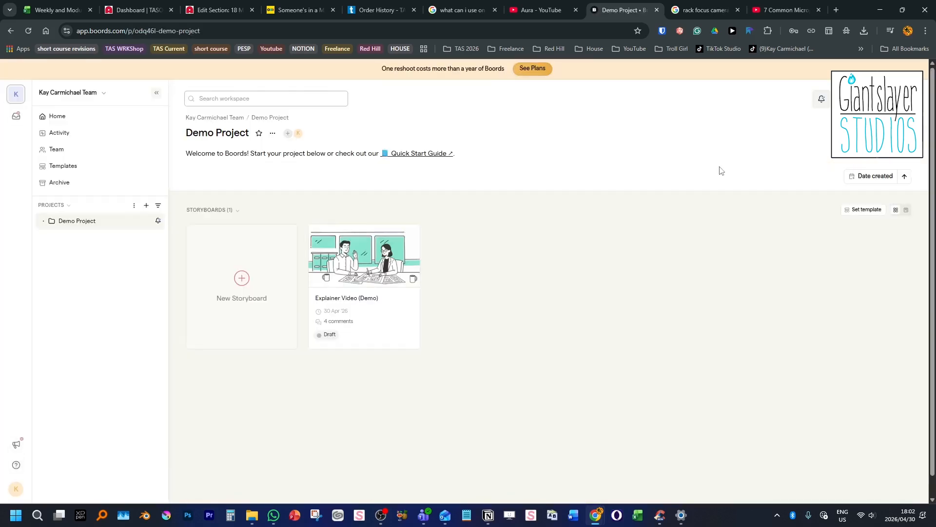
- Start a new AI-written storyboard with the outline "jenny and steve argue and each storm off, one upstairs and one out the front door"
{"action": "left_click", "coordinate": [249, 288]}
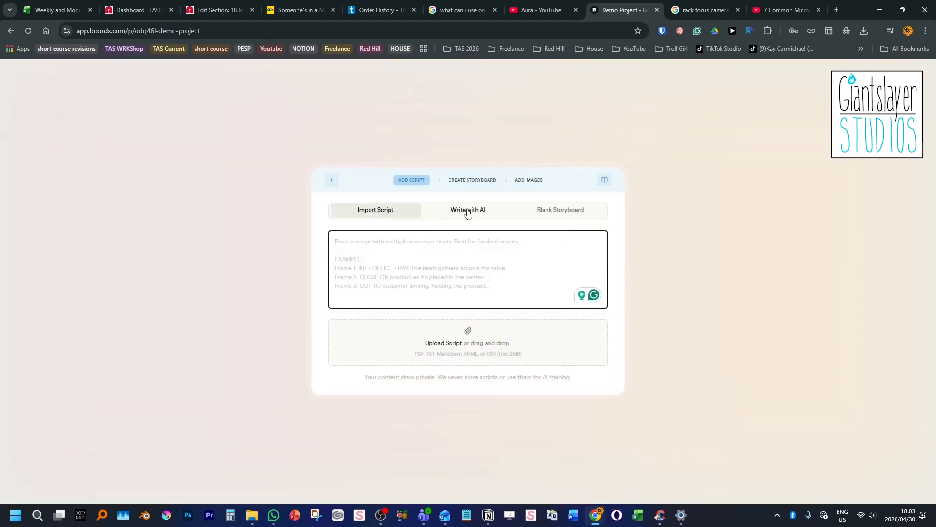
{"action": "left_click", "coordinate": [467, 213]}
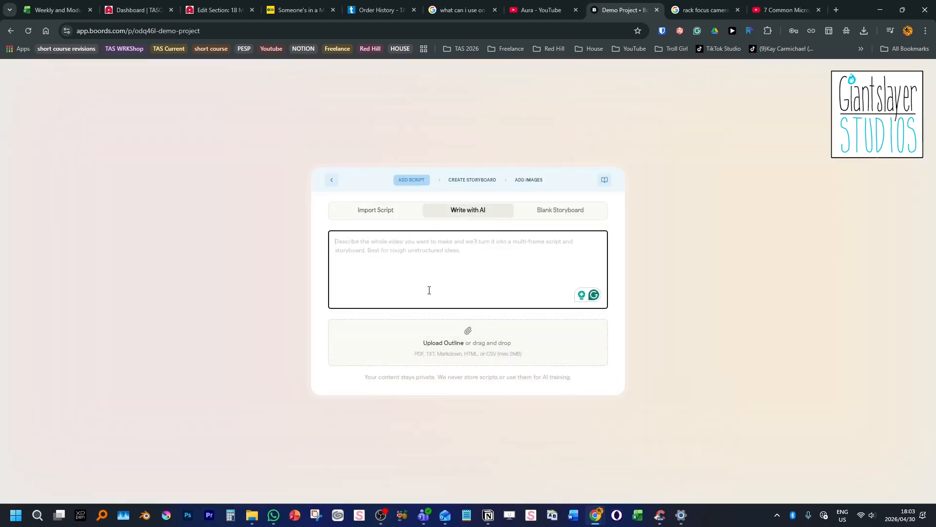
{"action": "type", "text": "jen"}
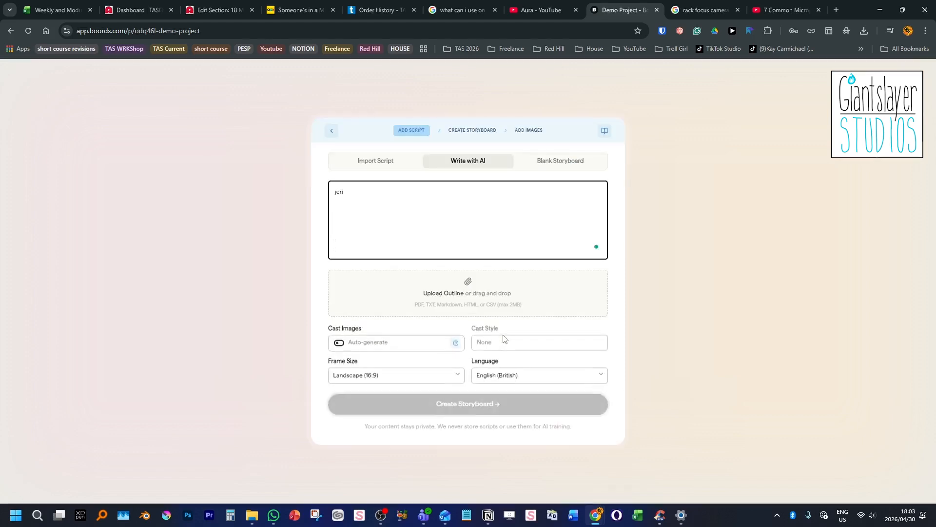
{"action": "type", "text": "ny and steve argue and"}
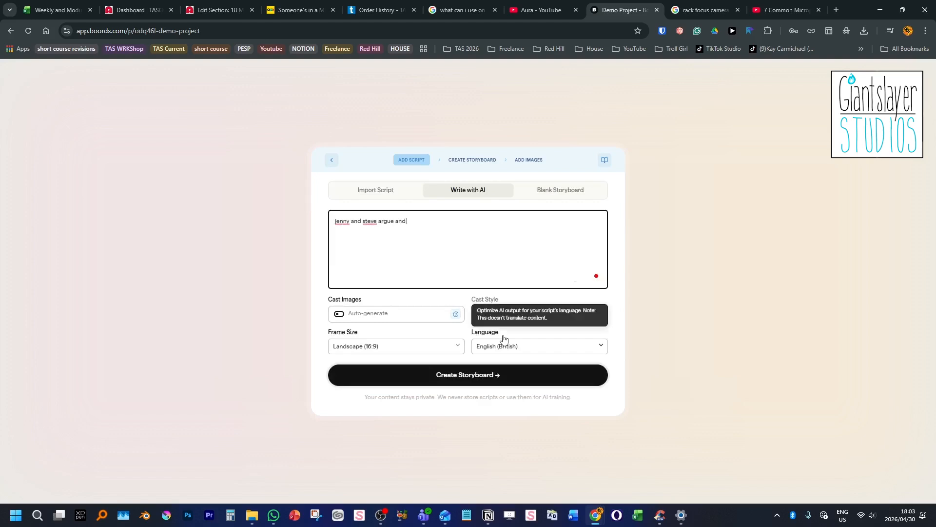
{"action": "type", "text": " each storm"}
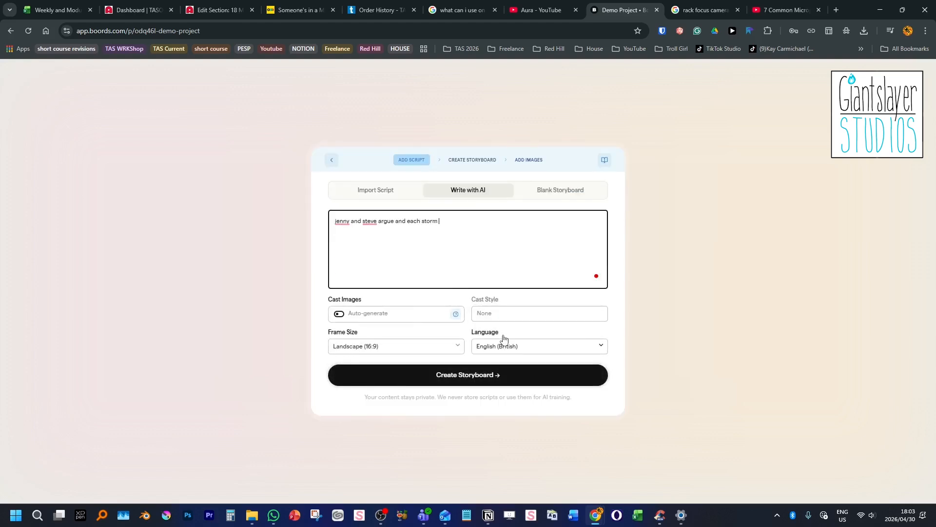
{"action": "type", "text": " off. one up"}
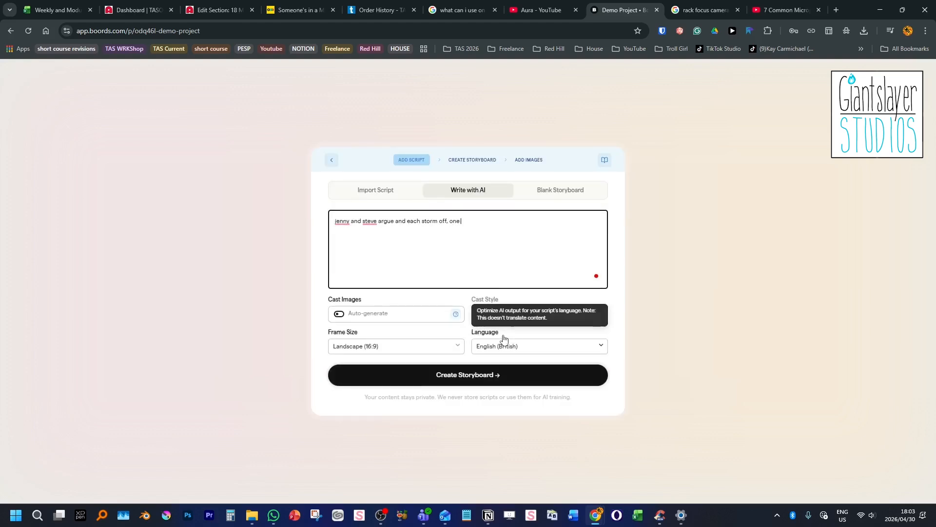
{"action": "type", "text": "stairs and one out the front door"}
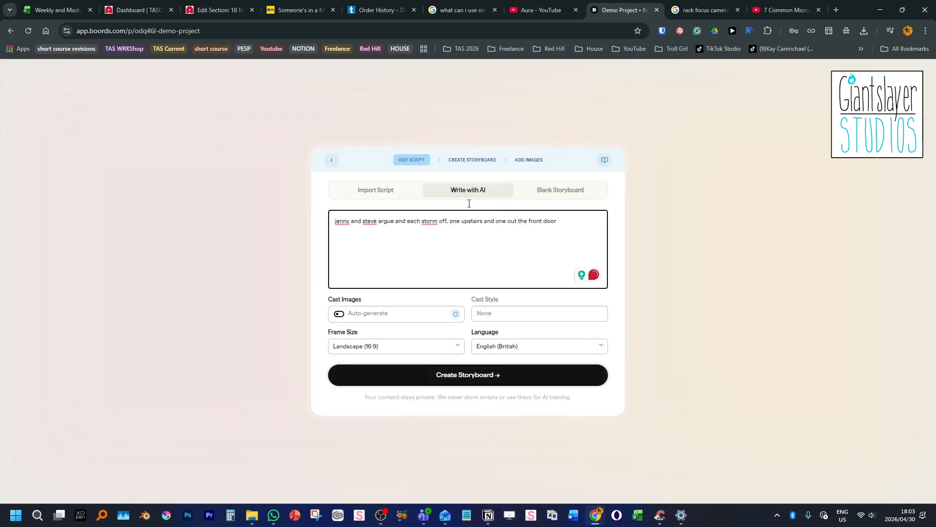
- Enable auto-generated cast images in the Dynamic style and create the storyboard, keeping the Landscape (16:9) frame size
{"action": "left_click", "coordinate": [339, 313]}
{"action": "left_click", "coordinate": [549, 314]}
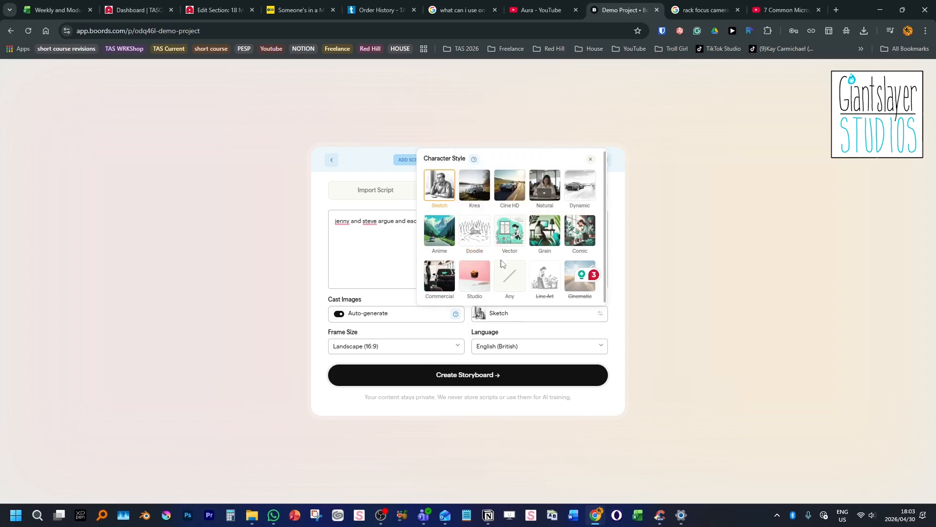
{"action": "left_click", "coordinate": [586, 181]}
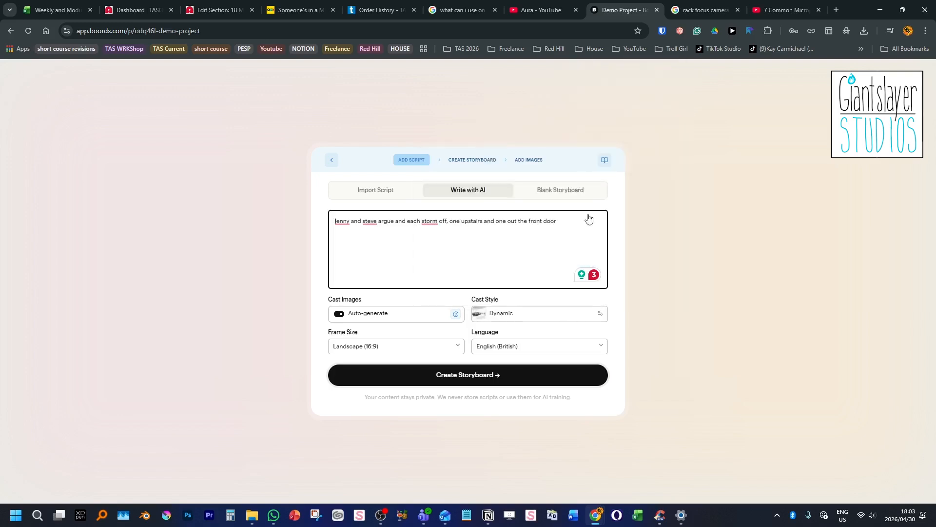
{"action": "left_click", "coordinate": [402, 352]}
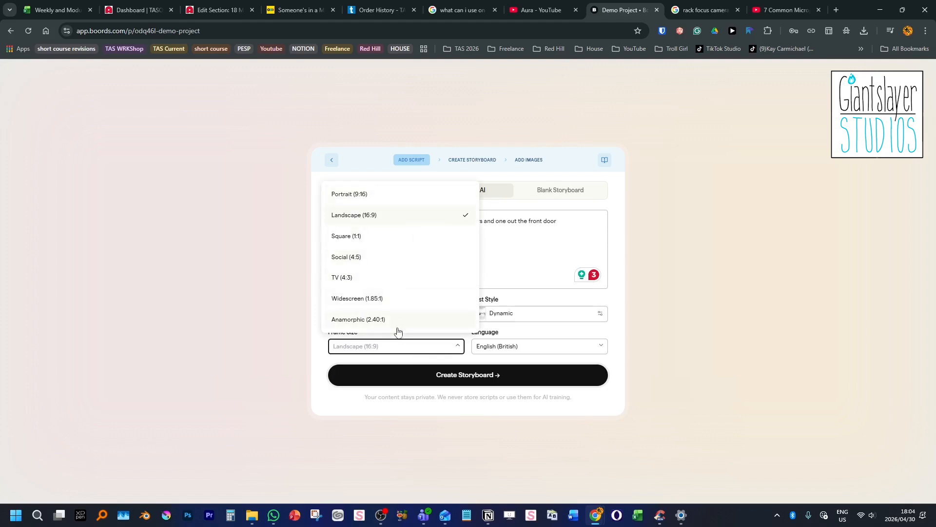
{"action": "left_click", "coordinate": [579, 375]}
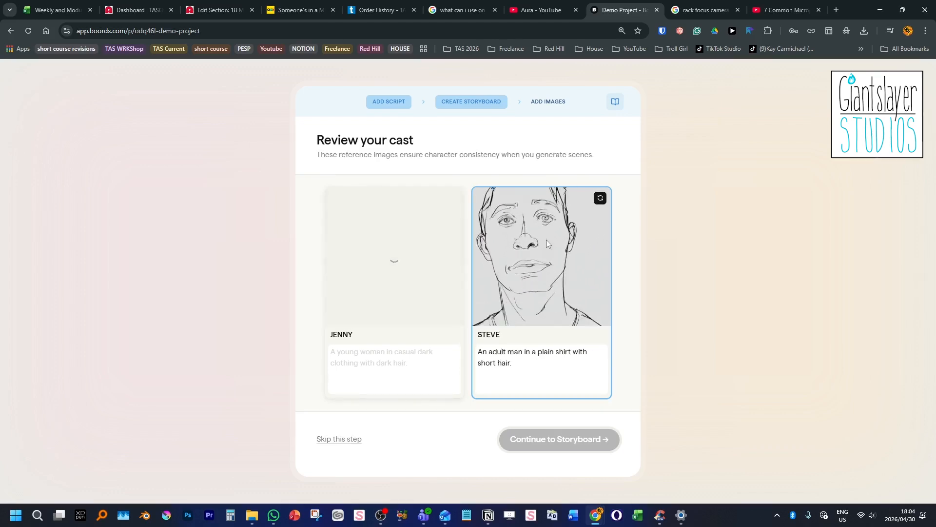
- Review the reference images of Jenny and Steve and continue to the storyboard
{"action": "left_click", "coordinate": [377, 413]}
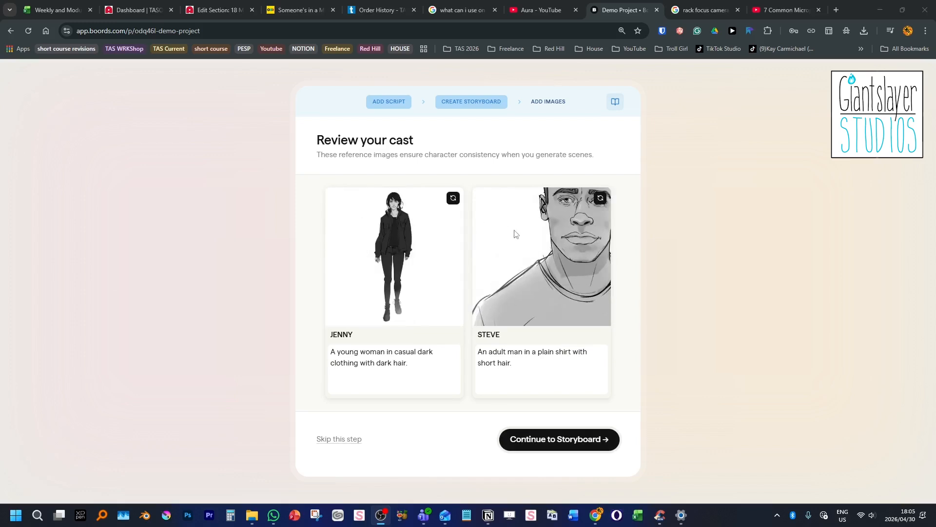
{"action": "left_click", "coordinate": [606, 445]}
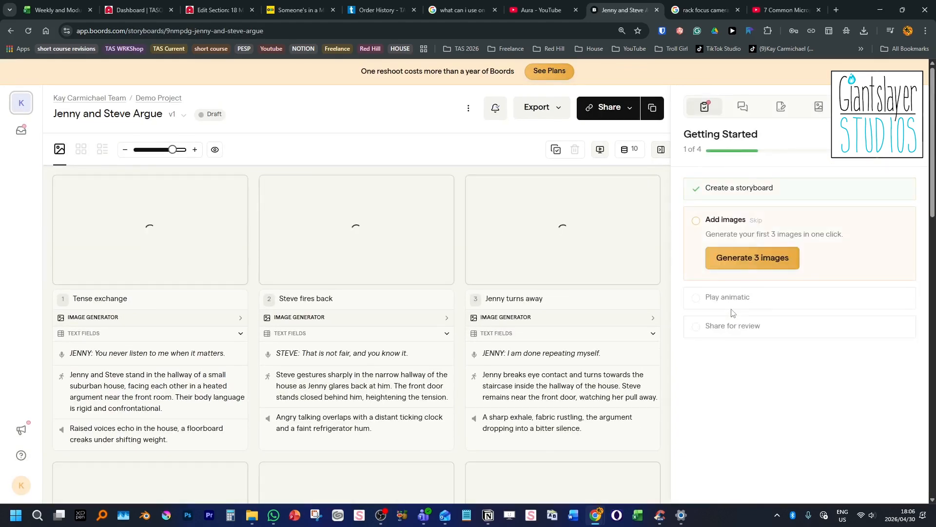
- Insert "You jerk!" at the start of Jenny's spoken line in frame 1
{"action": "left_click_drag", "start_coordinate": [103, 349], "coordinate": [213, 353]}
{"action": "left_click", "coordinate": [248, 349]}
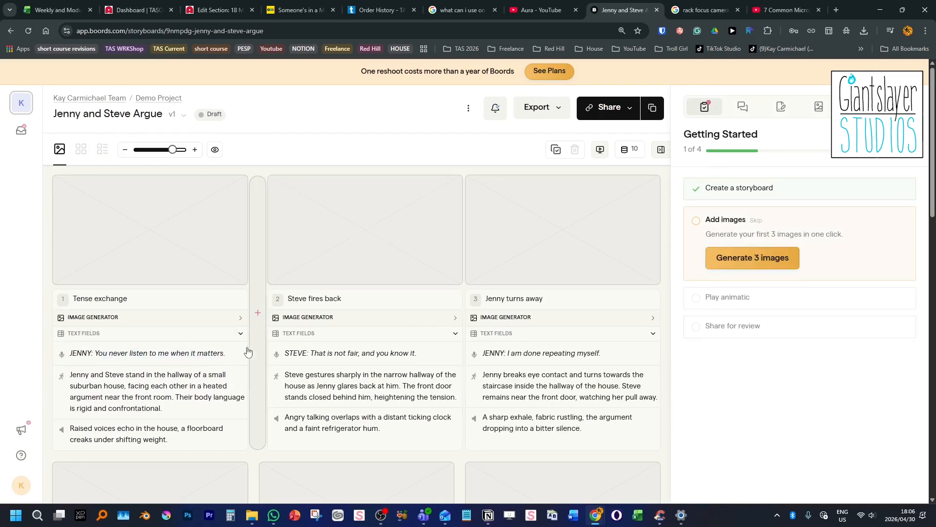
{"action": "type", "text": "jerk! Y"}
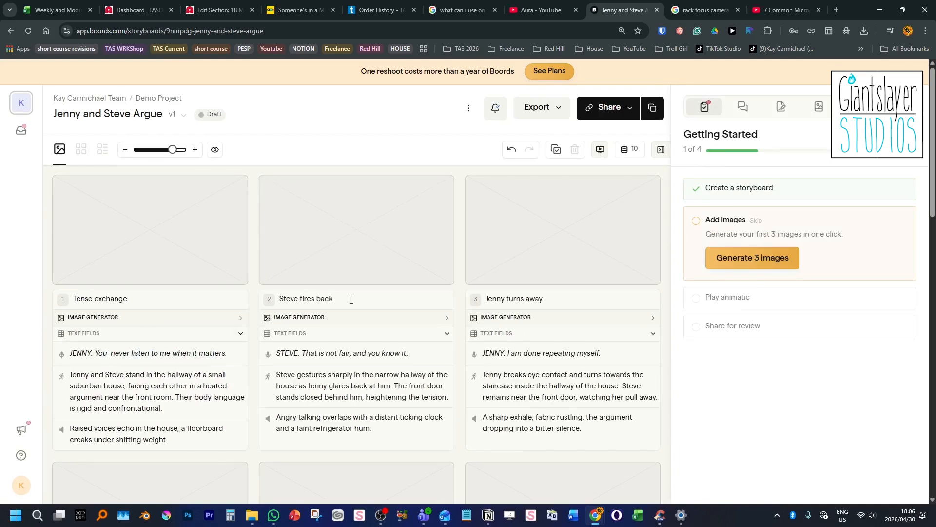
{"action": "type", "text": "ou jerk!"}
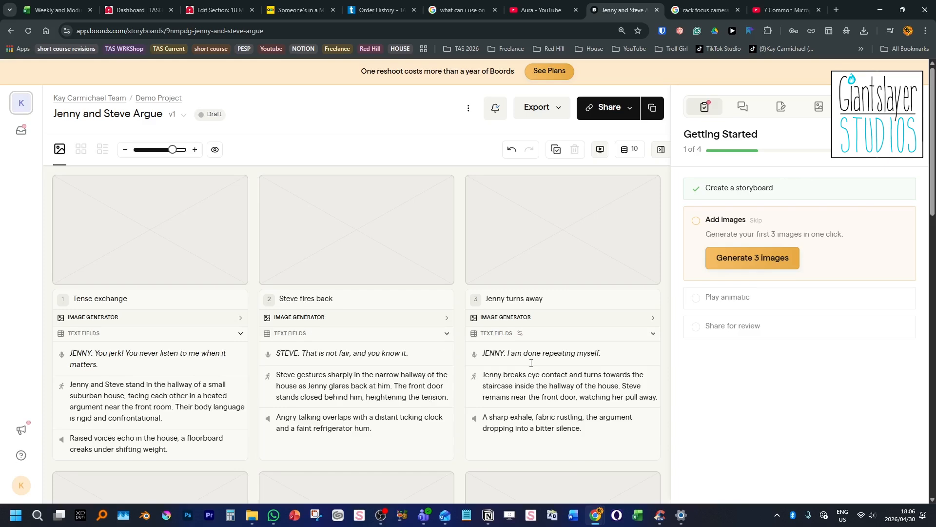
- Replace "small suburban house" with "hotel lobby" in the action description of frame 1
{"action": "scroll", "coordinate": [507, 361], "scroll_direction": "down", "scroll_amount": 4}
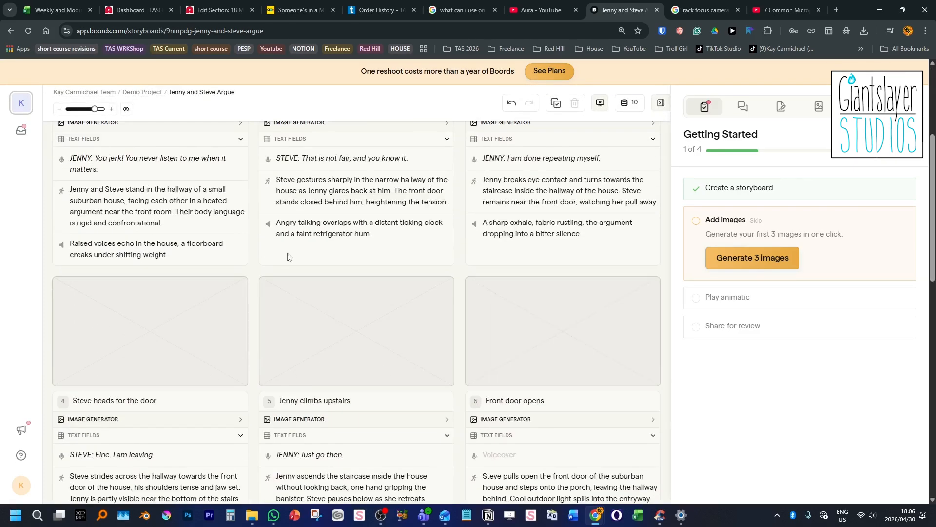
{"action": "scroll", "coordinate": [154, 325], "scroll_direction": "up", "scroll_amount": 2}
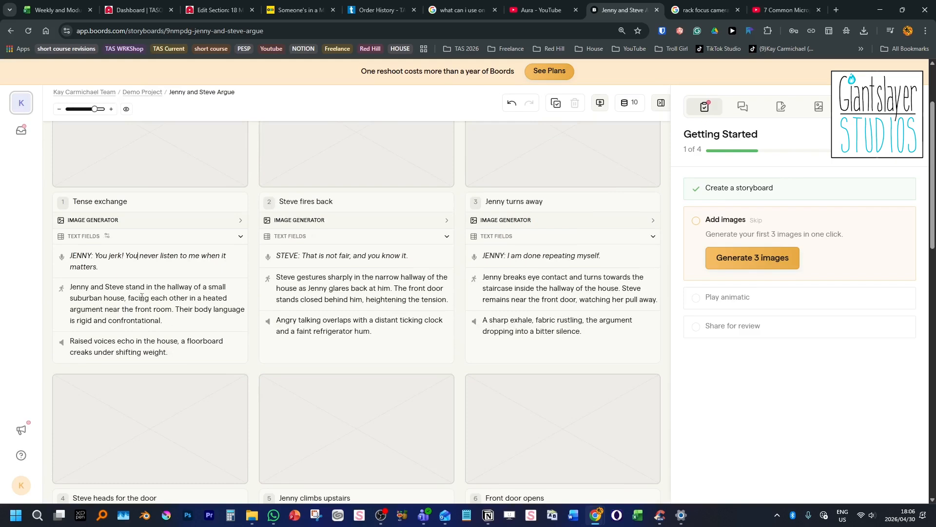
{"action": "left_click_drag", "start_coordinate": [210, 284], "coordinate": [125, 299]}
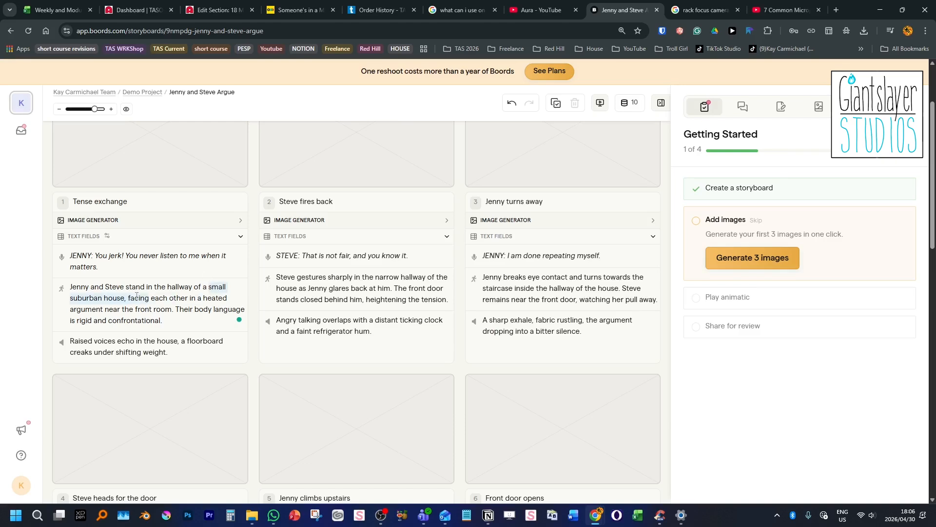
{"action": "scroll", "coordinate": [249, 309], "scroll_direction": "up", "scroll_amount": 2}
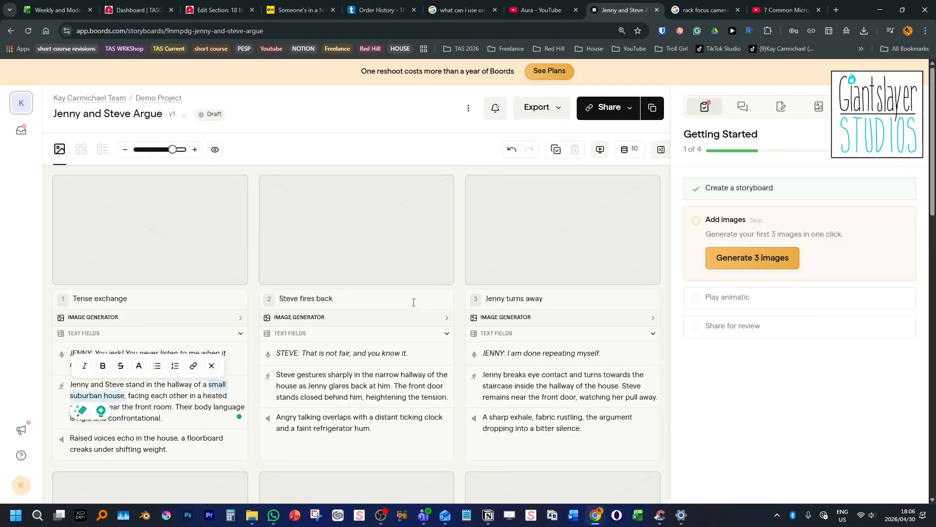
{"action": "type", "text": "hotel lobby"}
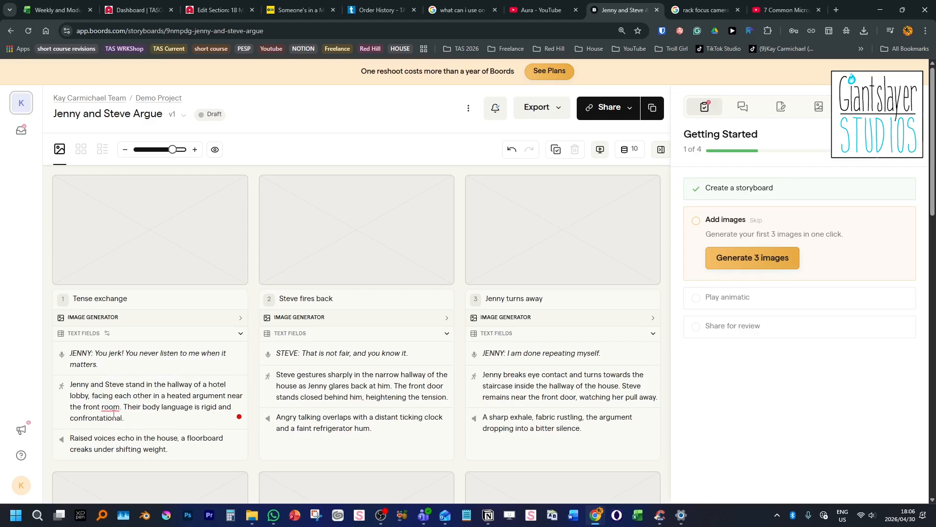
- Add "I know you and Roddy were texting!" to the end of Steve's line in frame 2
{"action": "scroll", "coordinate": [184, 442], "scroll_direction": "down", "scroll_amount": 1}
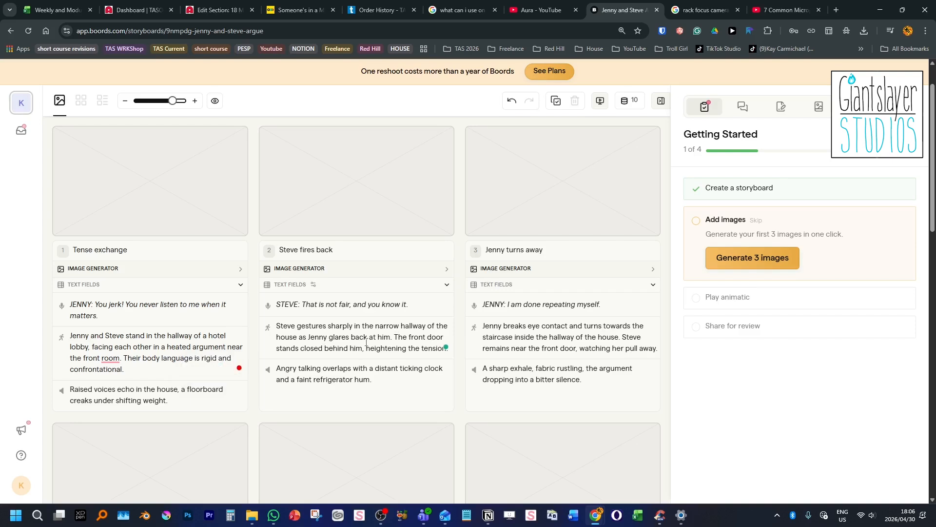
{"action": "type", "text": "I know you and "}
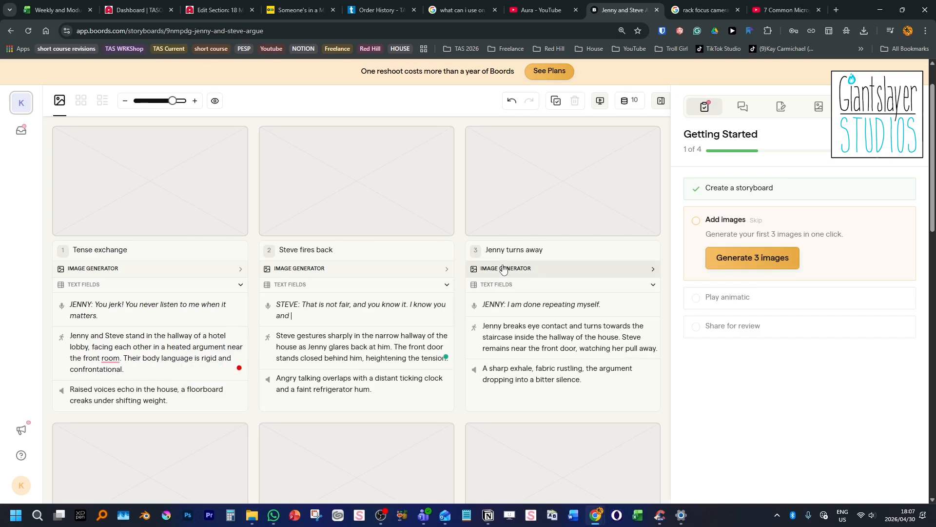
{"action": "type", "text": "Roddy were texting!"}
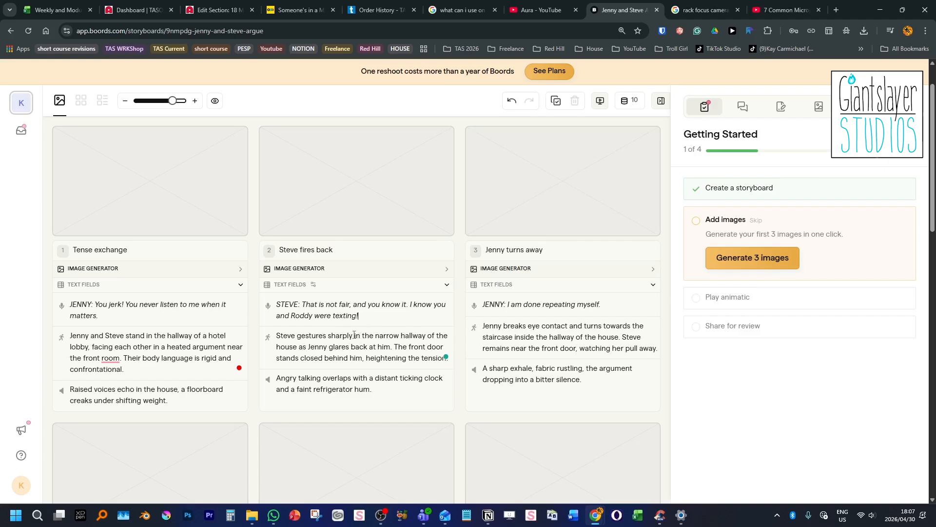
- In frame 2's action description, delete "in the narrow hallway of the house" and replace "door stands" with "entrance"
{"action": "left_click_drag", "start_coordinate": [354, 335], "coordinate": [301, 352]}
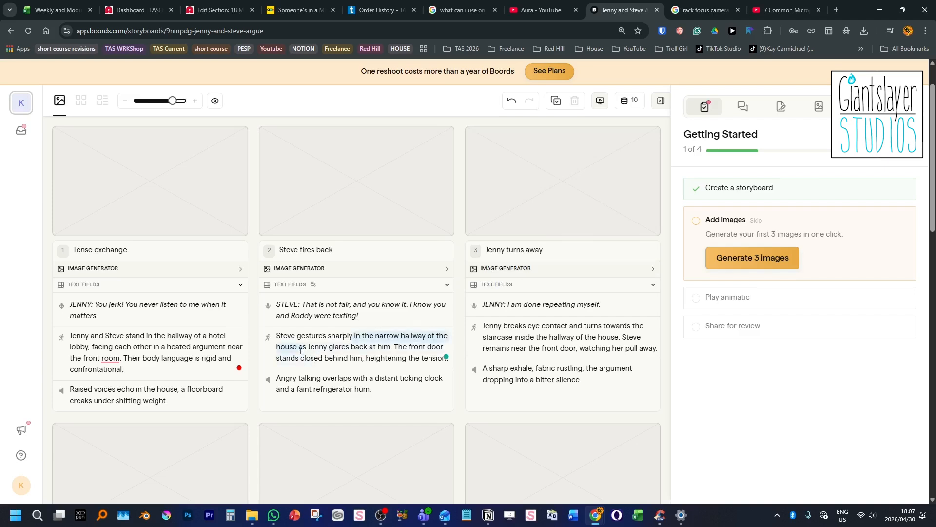
{"action": "key", "text": "BackSpace"}
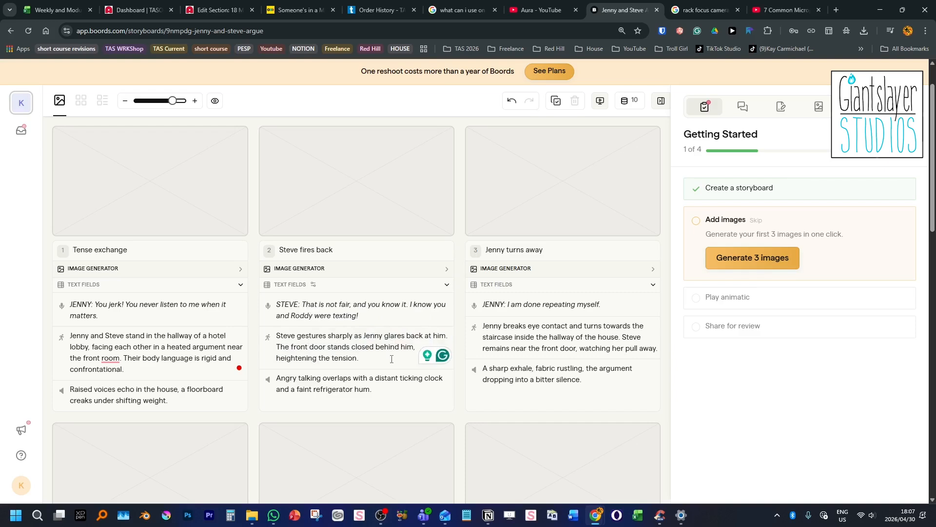
{"action": "left_click_drag", "start_coordinate": [348, 349], "coordinate": [309, 349]}
{"action": "type", "text": "entrance"}
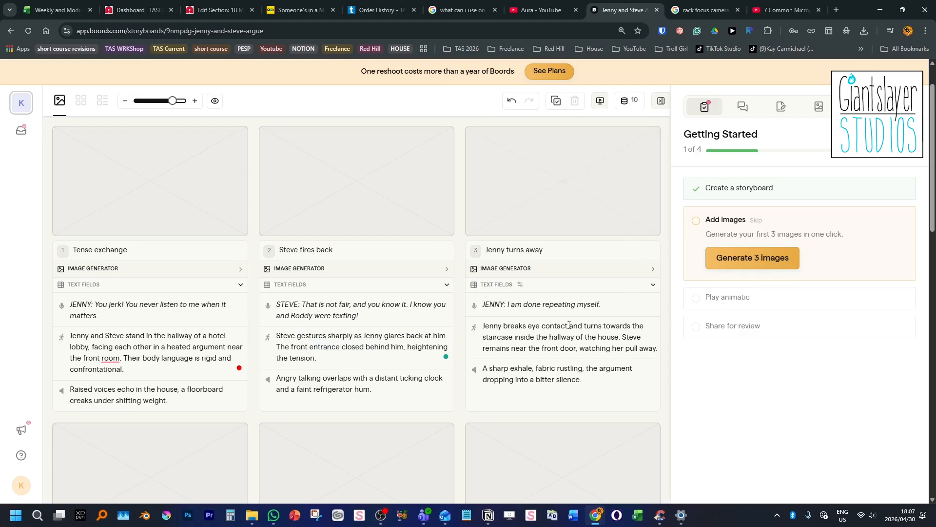
- Replace "hallway of the house" with "lobby" in the action description of frame 3
{"action": "scroll", "coordinate": [589, 289], "scroll_direction": "down", "scroll_amount": 2}
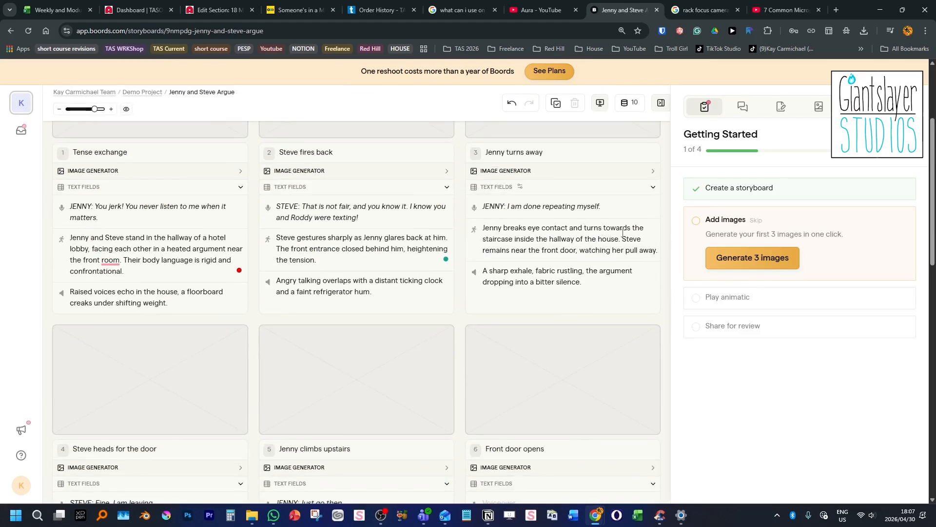
{"action": "left_click_drag", "start_coordinate": [618, 240], "coordinate": [550, 240]}
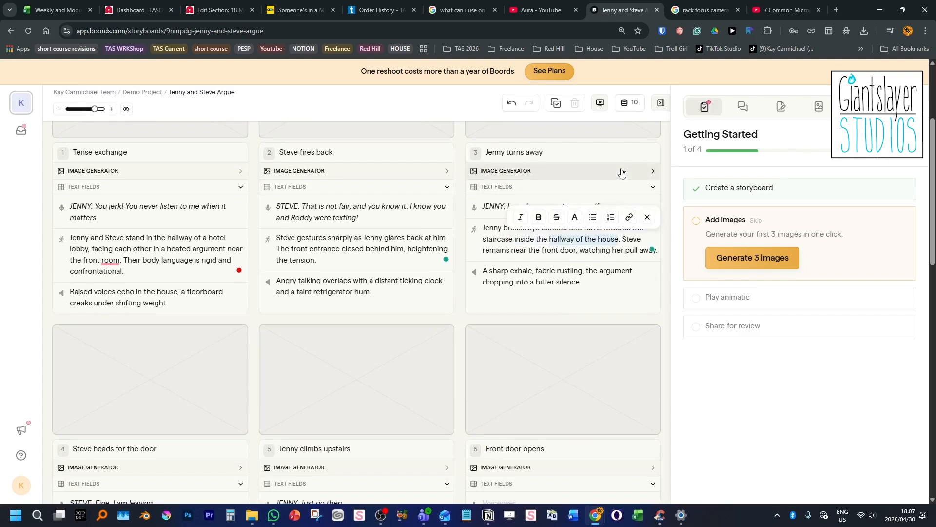
{"action": "type", "text": "lobby"}
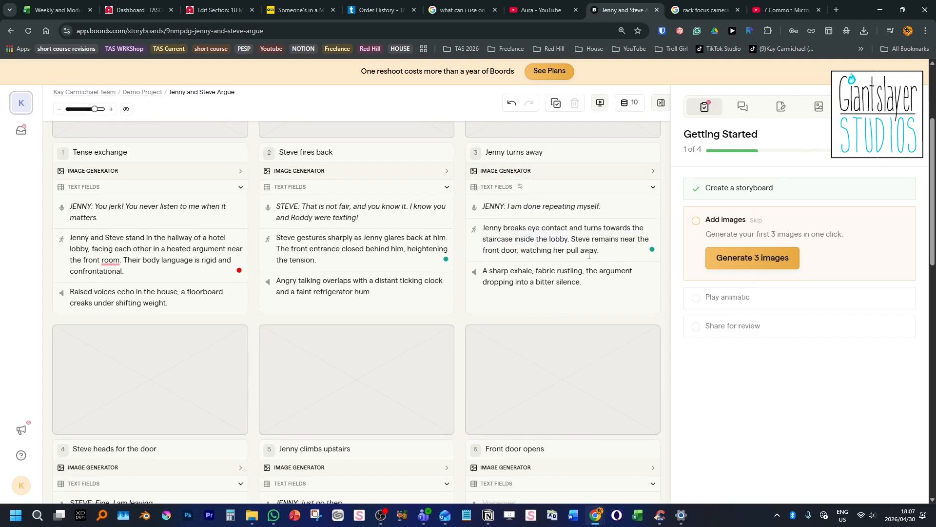
- Replace "door of the house" with "entrance" in the action description of frame 4
{"action": "scroll", "coordinate": [589, 255], "scroll_direction": "down", "scroll_amount": 6}
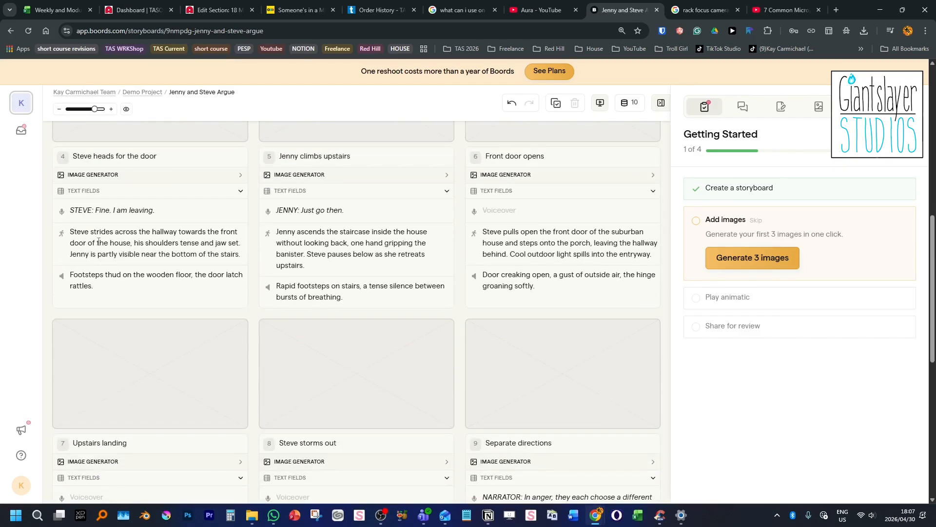
{"action": "scroll", "coordinate": [145, 247], "scroll_direction": "up", "scroll_amount": 4}
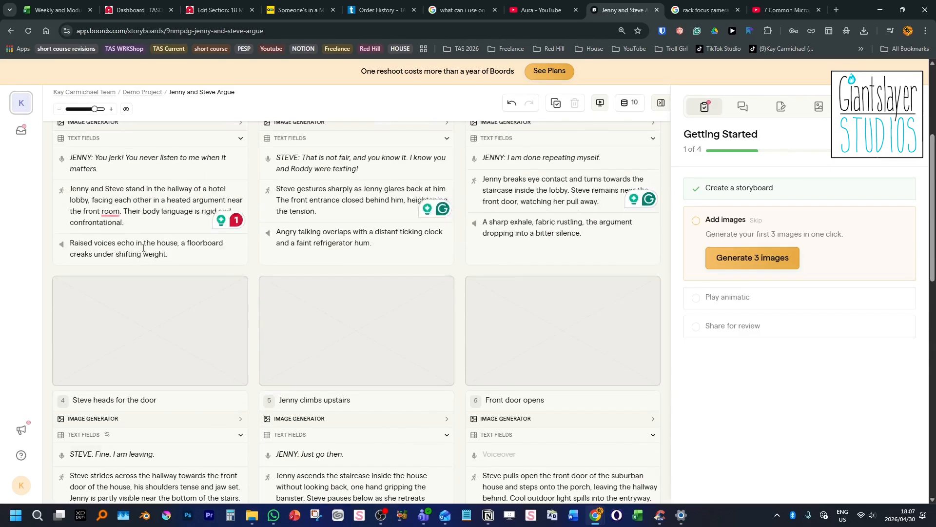
{"action": "scroll", "coordinate": [184, 335], "scroll_direction": "down", "scroll_amount": 2}
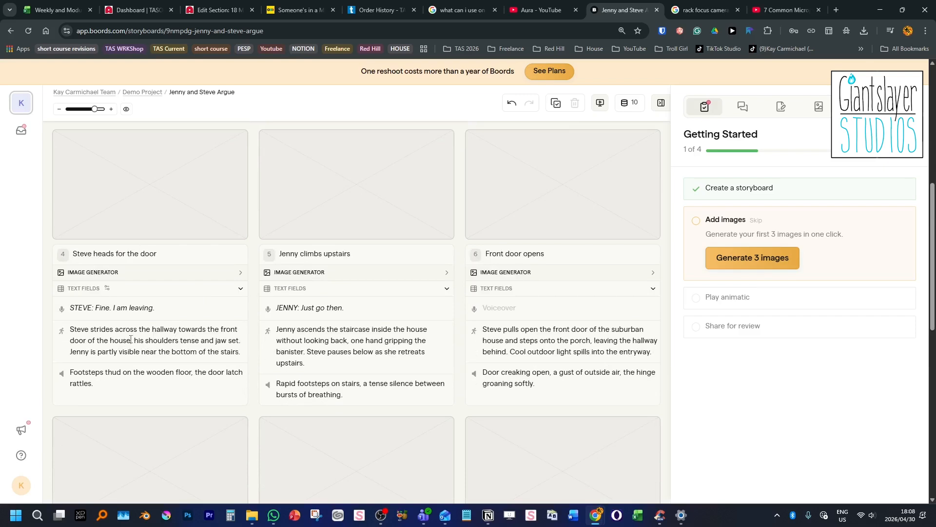
{"action": "left_click_drag", "start_coordinate": [132, 340], "coordinate": [57, 349]}
{"action": "type", "text": "entrance"}
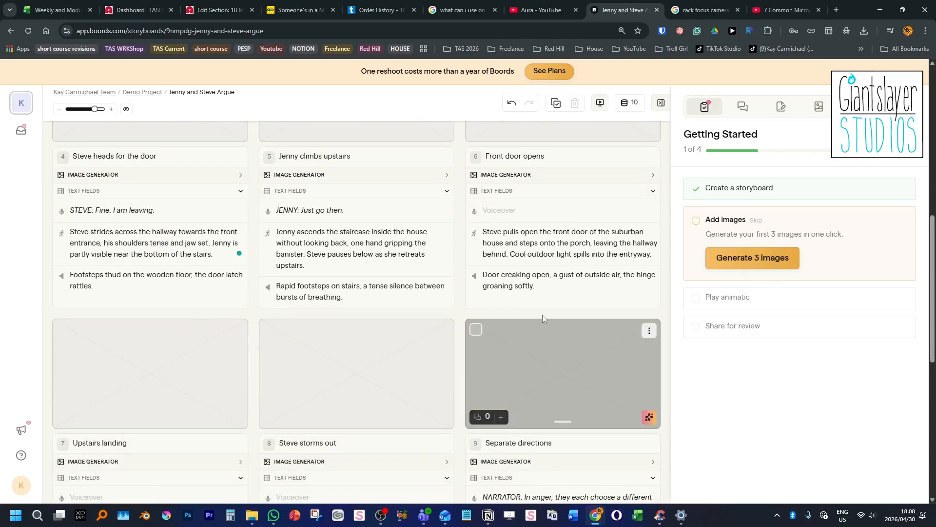
- Check the text of the remaining frames down to frame 10 and generate the images for frames 1 and 2
{"action": "left_click", "coordinate": [510, 311]}
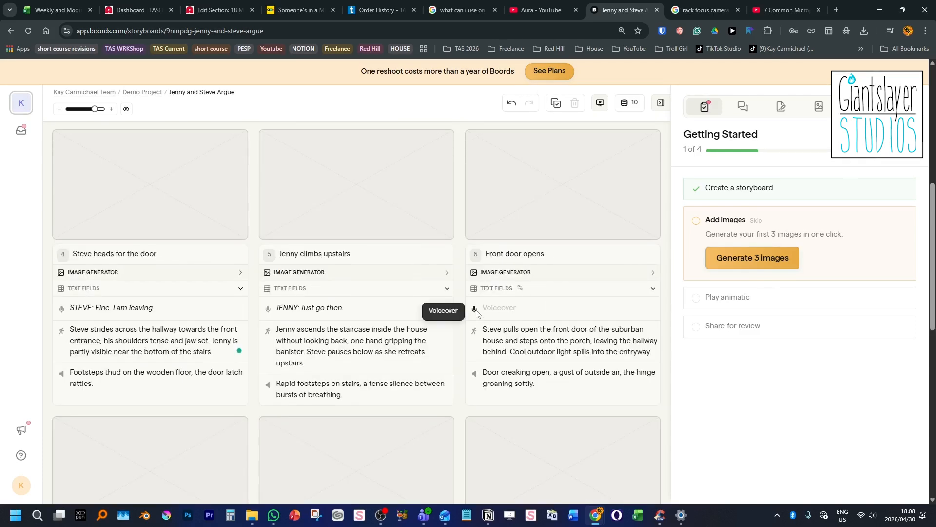
{"action": "scroll", "coordinate": [525, 319], "scroll_direction": "down", "scroll_amount": 10}
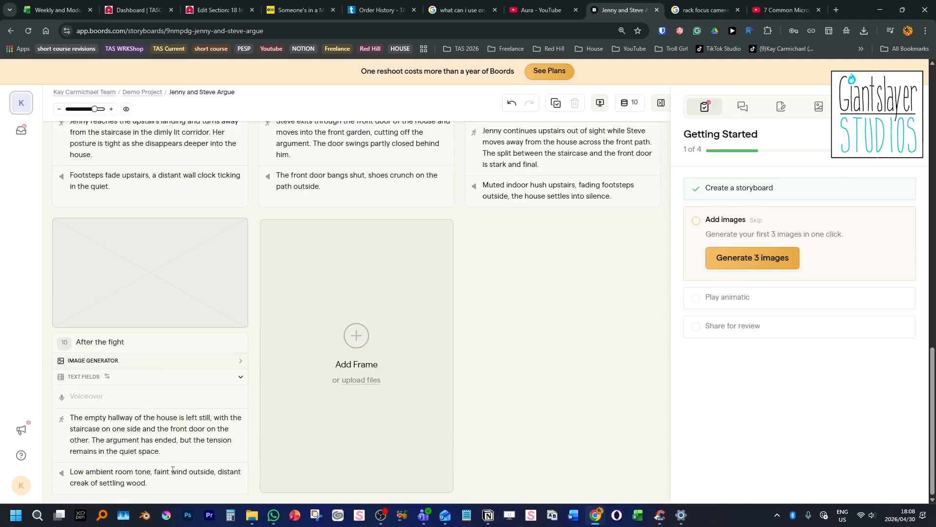
{"action": "scroll", "coordinate": [202, 434], "scroll_direction": "up", "scroll_amount": 4}
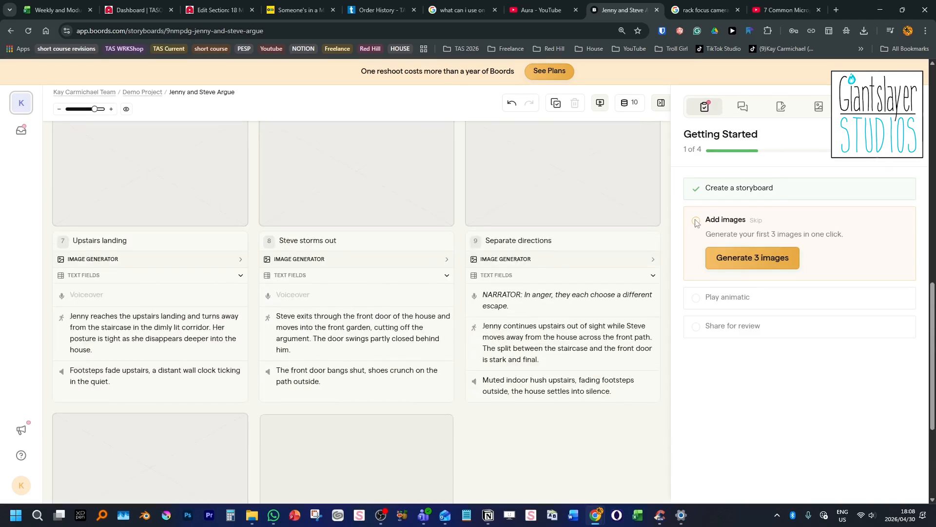
{"action": "scroll", "coordinate": [499, 239], "scroll_direction": "up", "scroll_amount": 11}
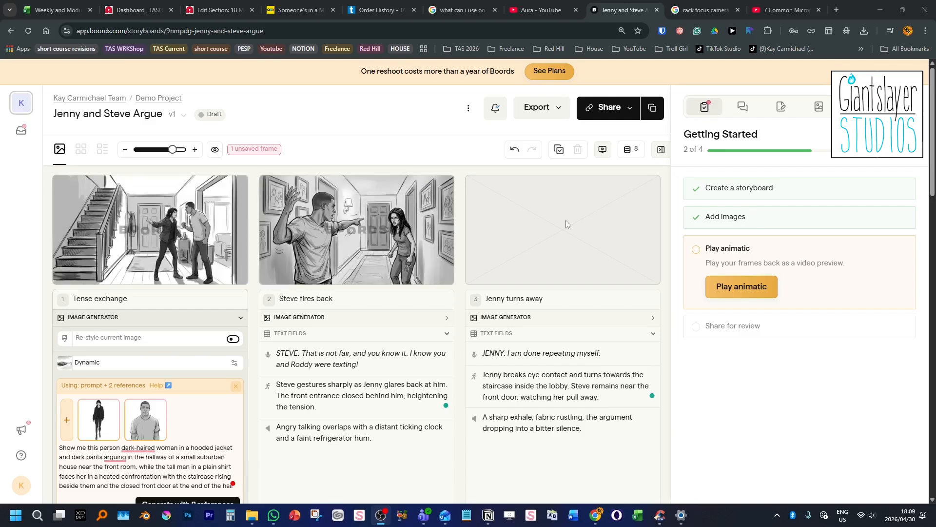
- Generate frame 3's image in the Dynamic style with its one character reference, and open frame 4's image generator
{"action": "scroll", "coordinate": [561, 298], "scroll_direction": "down", "scroll_amount": 3}
{"action": "scroll", "coordinate": [561, 298], "scroll_direction": "up", "scroll_amount": 3}
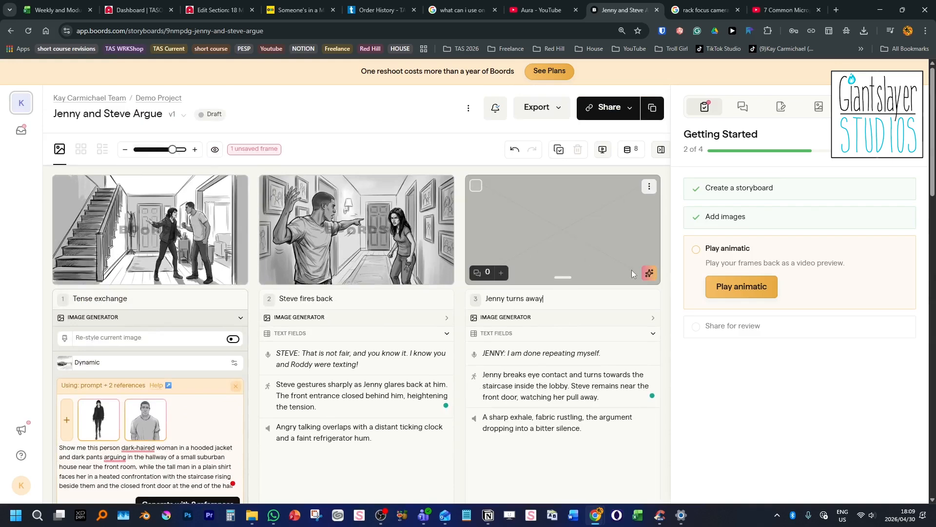
{"action": "left_click", "coordinate": [653, 278]}
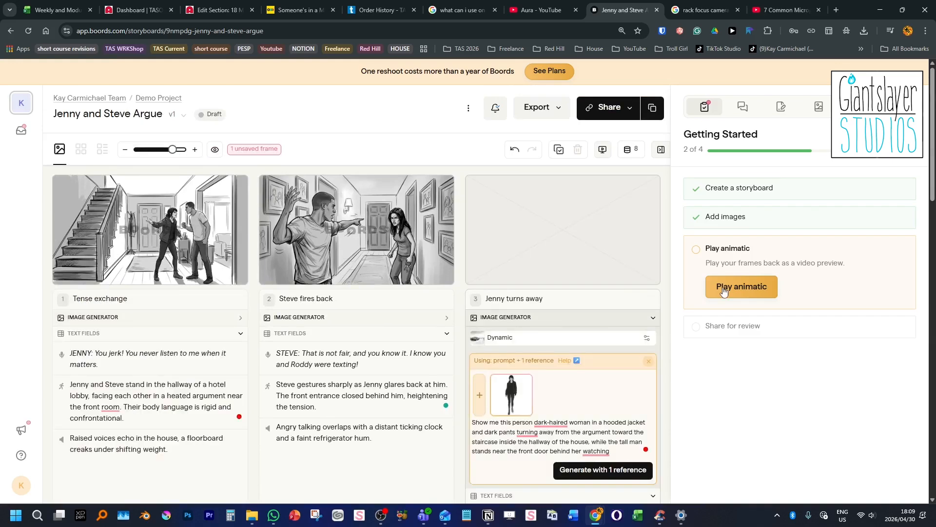
{"action": "left_click_drag", "start_coordinate": [174, 150], "coordinate": [166, 151]}
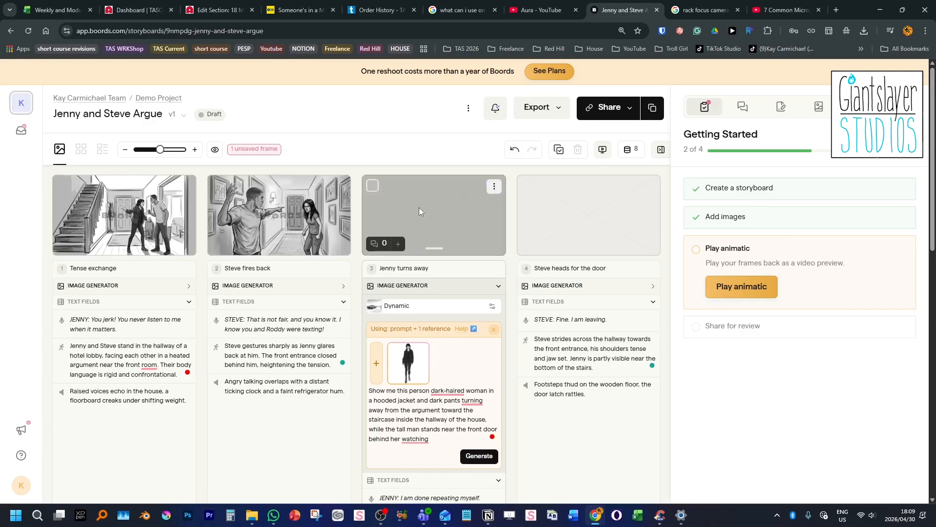
{"action": "scroll", "coordinate": [421, 211], "scroll_direction": "down", "scroll_amount": 6}
{"action": "scroll", "coordinate": [423, 213], "scroll_direction": "up", "scroll_amount": 6}
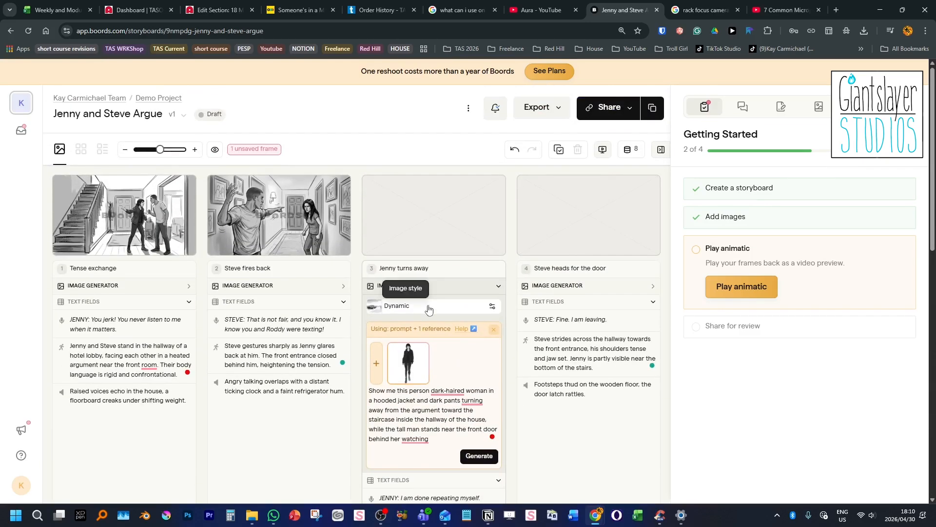
{"action": "scroll", "coordinate": [447, 384], "scroll_direction": "down", "scroll_amount": 2}
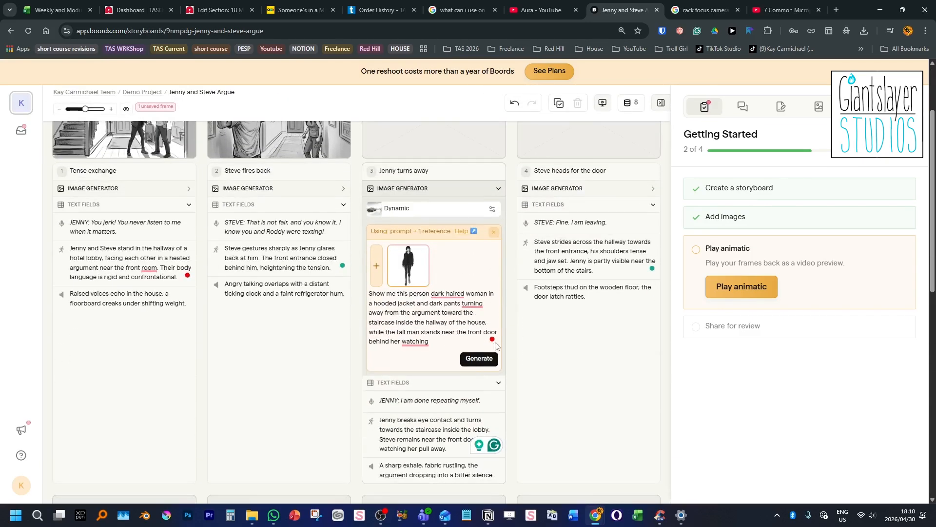
{"action": "left_click", "coordinate": [476, 359]}
{"action": "left_click", "coordinate": [653, 286]}
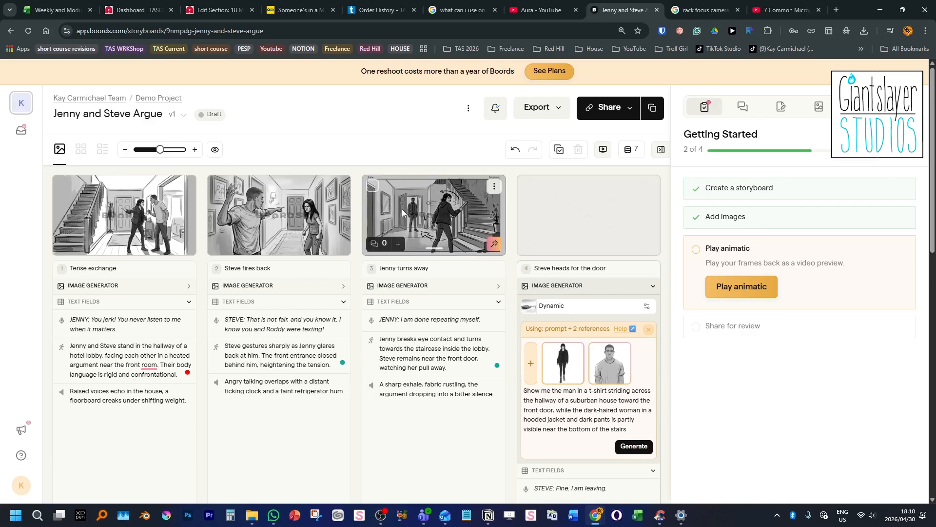
- Enlarge the storyboard frames to the maximum size and examine the generated images of frames 1 to 3
{"action": "key", "text": "ctrl+plus"}
{"action": "left_click_drag", "start_coordinate": [191, 168], "coordinate": [211, 172]}
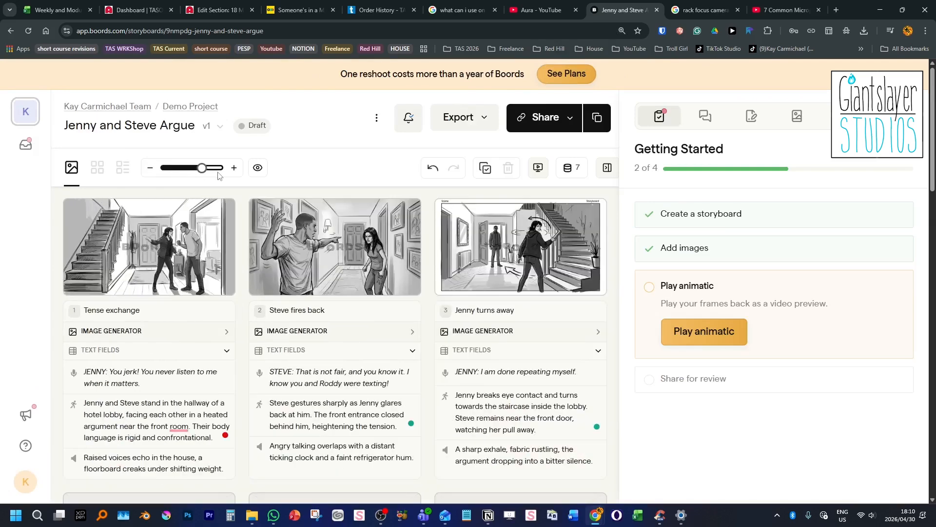
{"action": "left_click", "coordinate": [222, 172]}
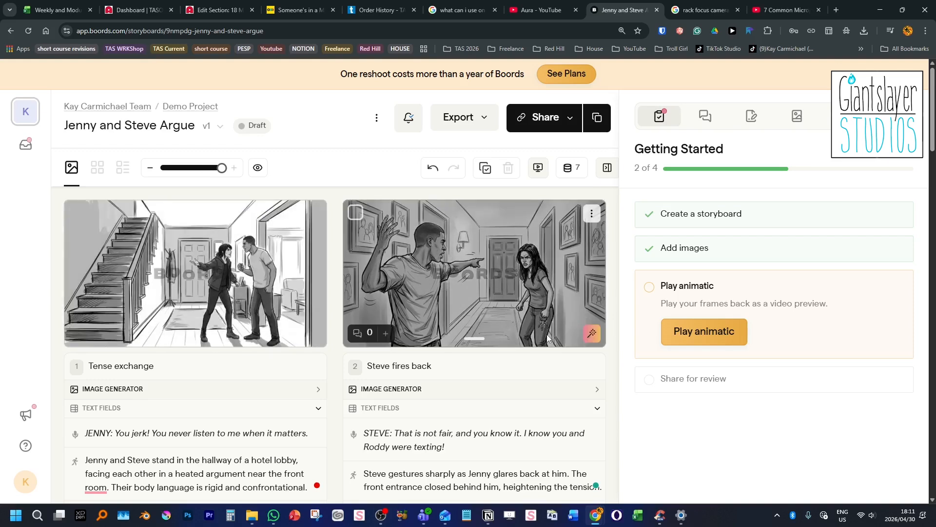
{"action": "scroll", "coordinate": [471, 228], "scroll_direction": "down", "scroll_amount": 2}
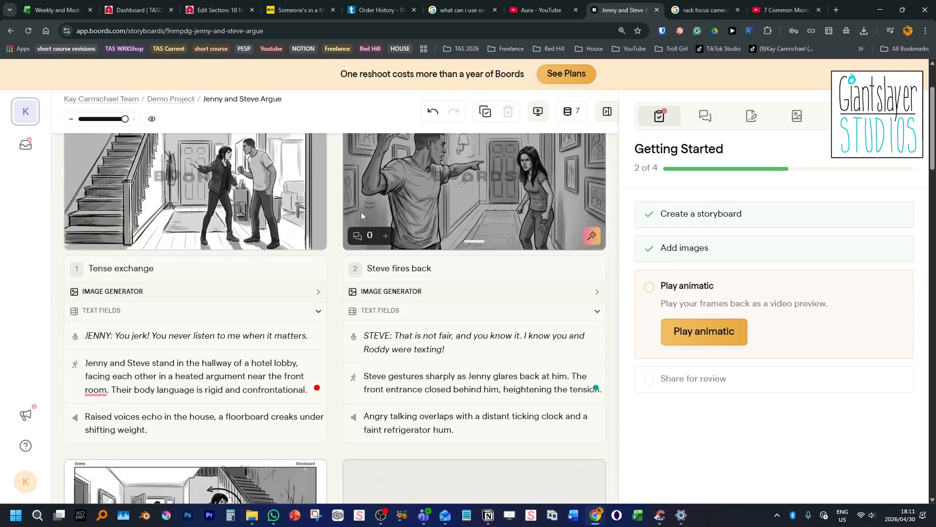
{"action": "scroll", "coordinate": [93, 182], "scroll_direction": "up", "scroll_amount": 2}
{"action": "scroll", "coordinate": [143, 218], "scroll_direction": "down", "scroll_amount": 6}
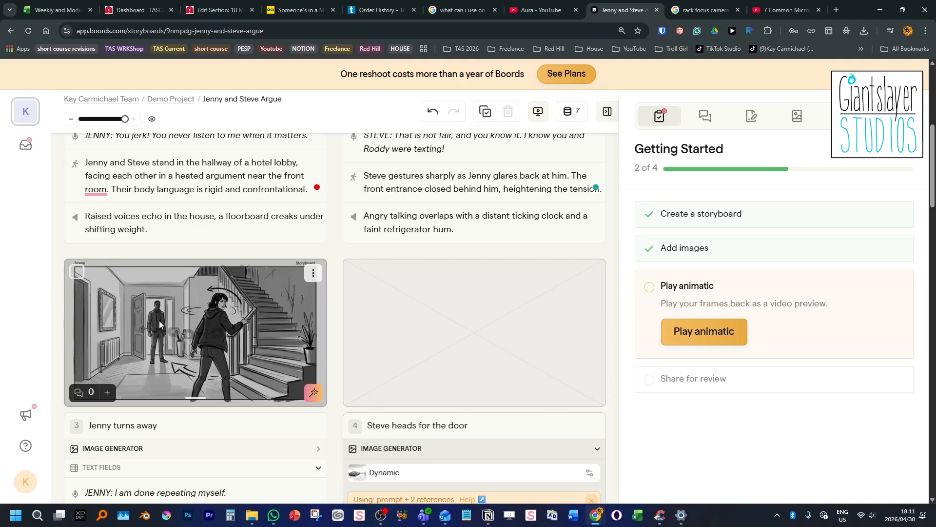
{"action": "scroll", "coordinate": [214, 337], "scroll_direction": "down", "scroll_amount": 1}
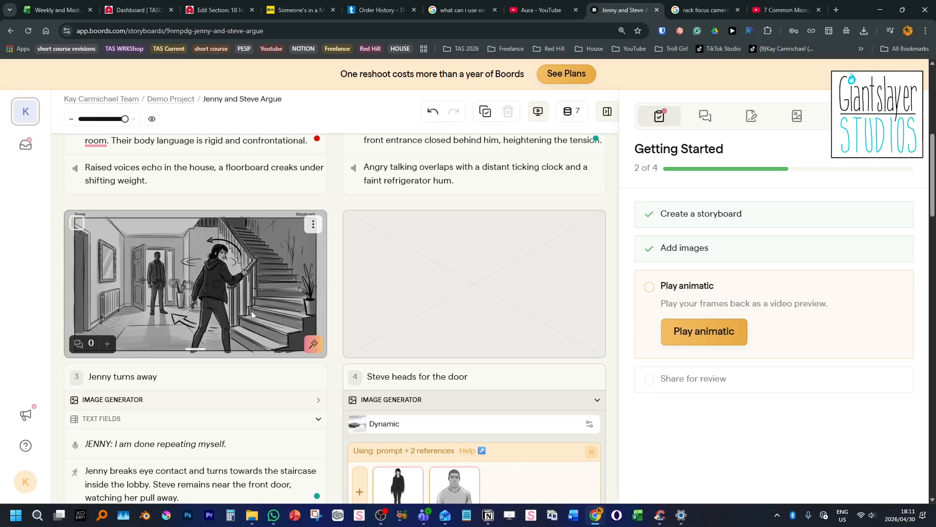
- Generate frame 4's image in the Dynamic style from its existing prompt and two character references
{"action": "scroll", "coordinate": [499, 300], "scroll_direction": "down", "scroll_amount": 3}
{"action": "scroll", "coordinate": [560, 396], "scroll_direction": "up", "scroll_amount": 1}
{"action": "scroll", "coordinate": [561, 396], "scroll_direction": "down", "scroll_amount": 1}
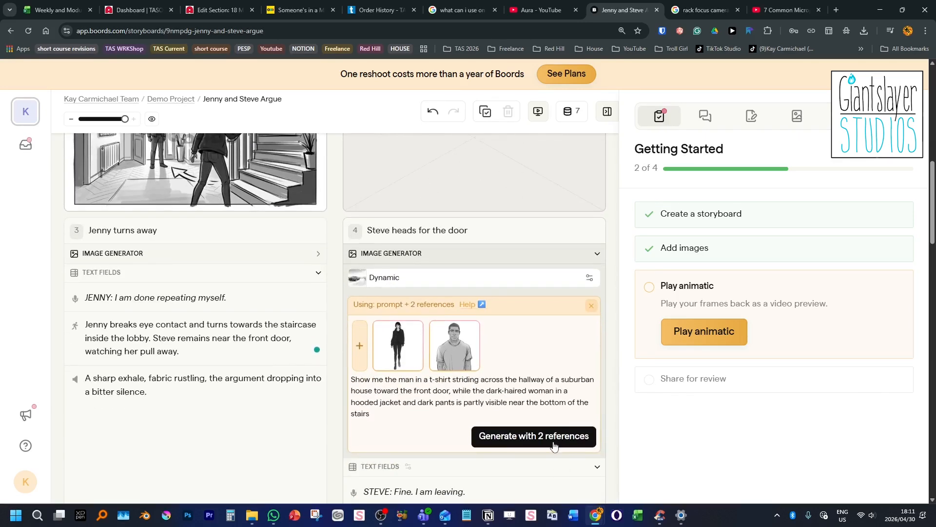
{"action": "left_click", "coordinate": [553, 444]}
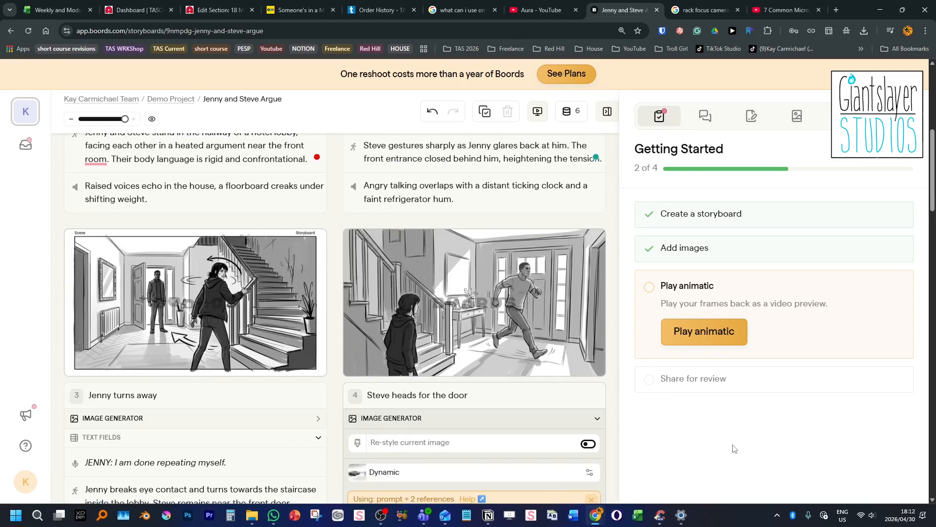
- Compare the generated images of frames 1 to 4 with their text, especially the hotel lobby description in frame 1
{"action": "scroll", "coordinate": [217, 368], "scroll_direction": "up", "scroll_amount": 3}
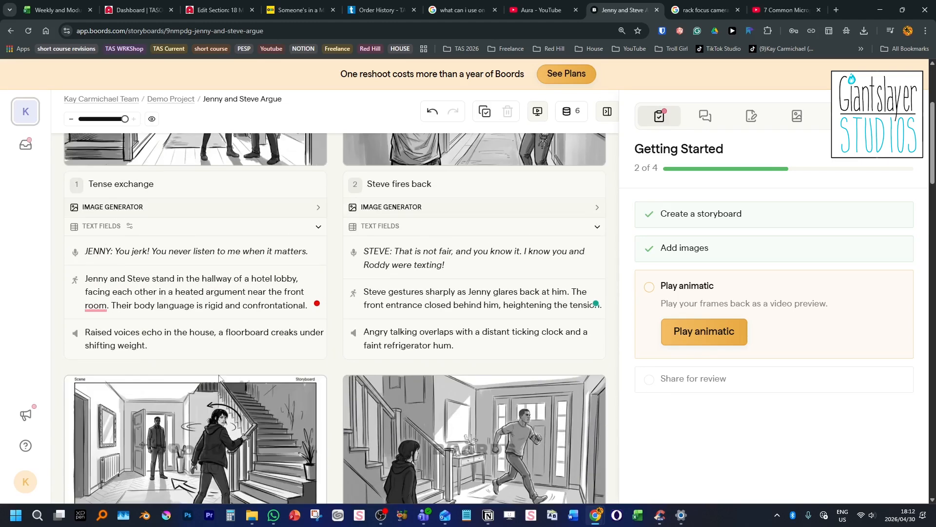
{"action": "scroll", "coordinate": [217, 369], "scroll_direction": "up", "scroll_amount": 3}
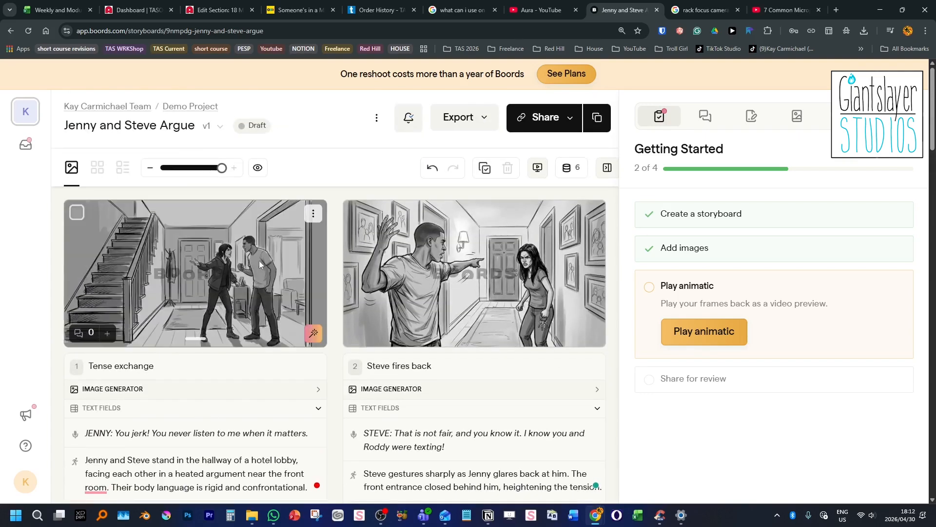
{"action": "scroll", "coordinate": [252, 266], "scroll_direction": "down", "scroll_amount": 8}
{"action": "scroll", "coordinate": [620, 364], "scroll_direction": "down", "scroll_amount": 5}
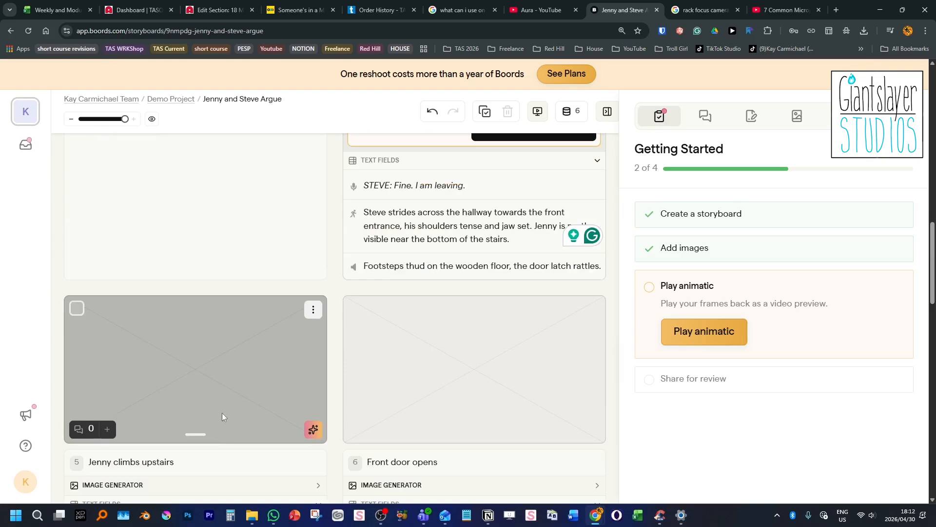
{"action": "scroll", "coordinate": [218, 418], "scroll_direction": "up", "scroll_amount": 10}
{"action": "scroll", "coordinate": [227, 409], "scroll_direction": "down", "scroll_amount": 2}
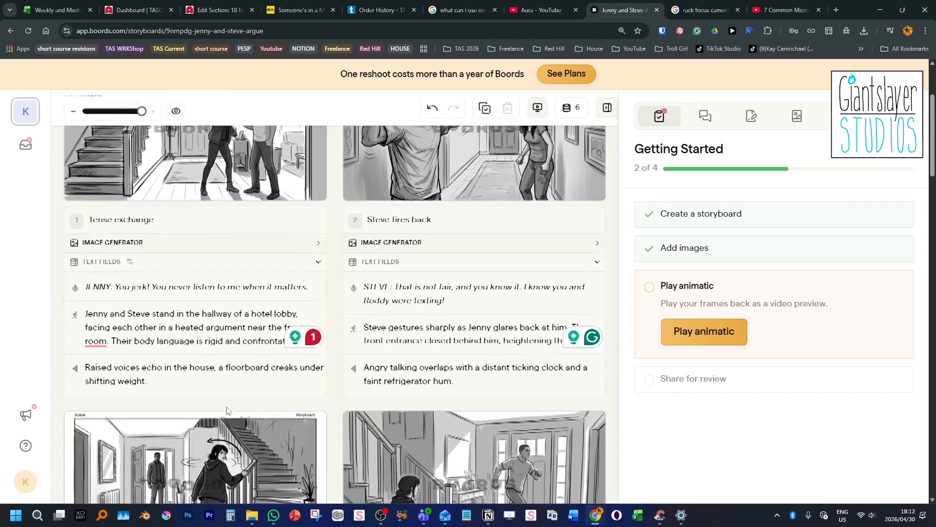
{"action": "left_click_drag", "start_coordinate": [277, 313], "coordinate": [133, 342]}
{"action": "scroll", "coordinate": [163, 345], "scroll_direction": "up", "scroll_amount": 3}
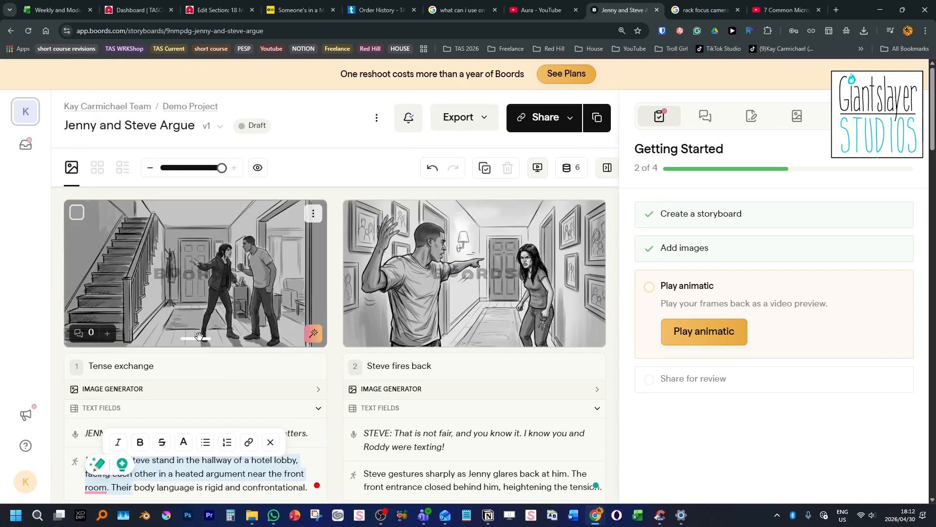
{"action": "left_click", "coordinate": [200, 338]}
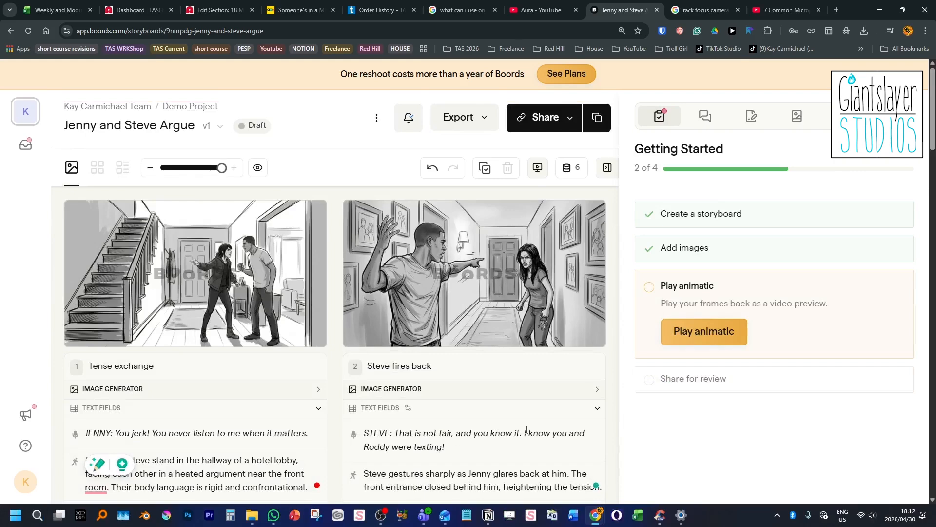
- Widen the storyboard area slightly and review the images of frames 1 to 4 and the text of frames 5 and 6
{"action": "left_click_drag", "start_coordinate": [615, 360], "coordinate": [633, 360]}
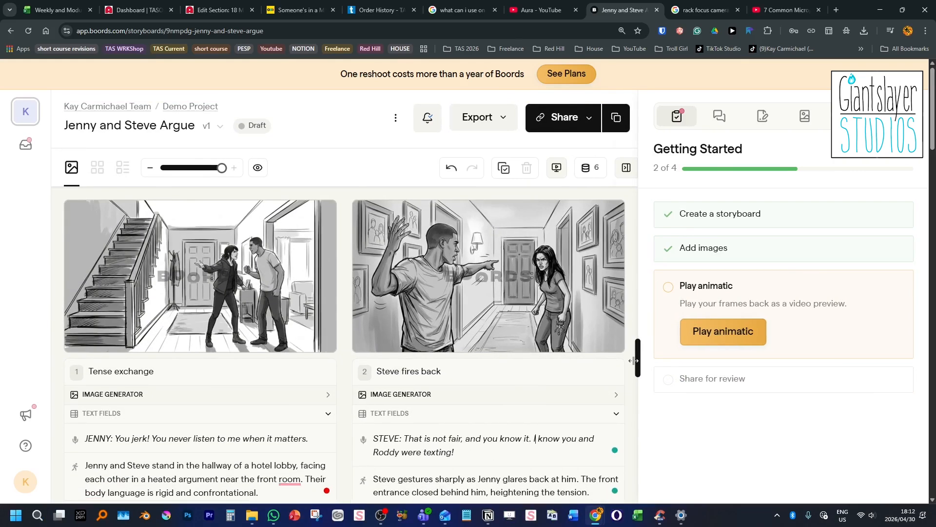
{"action": "scroll", "coordinate": [608, 374], "scroll_direction": "down", "scroll_amount": 9}
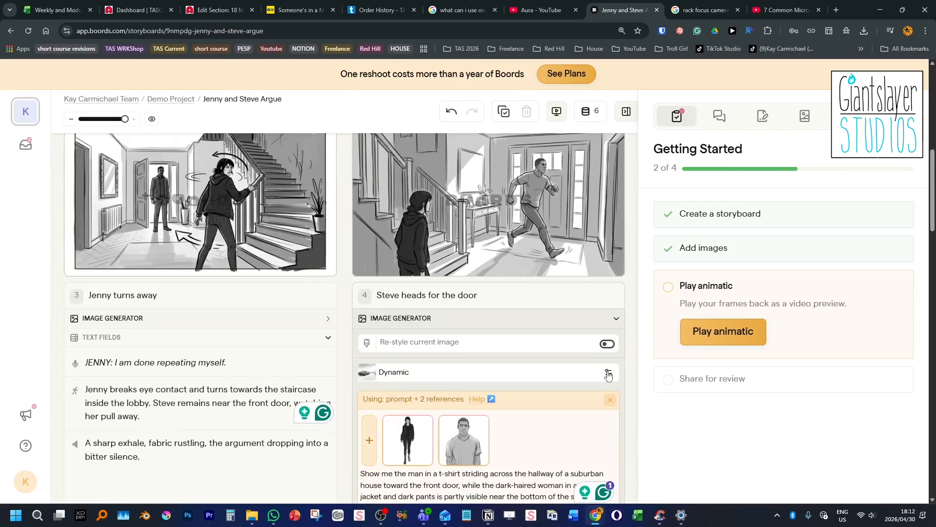
{"action": "scroll", "coordinate": [608, 374], "scroll_direction": "up", "scroll_amount": 10}
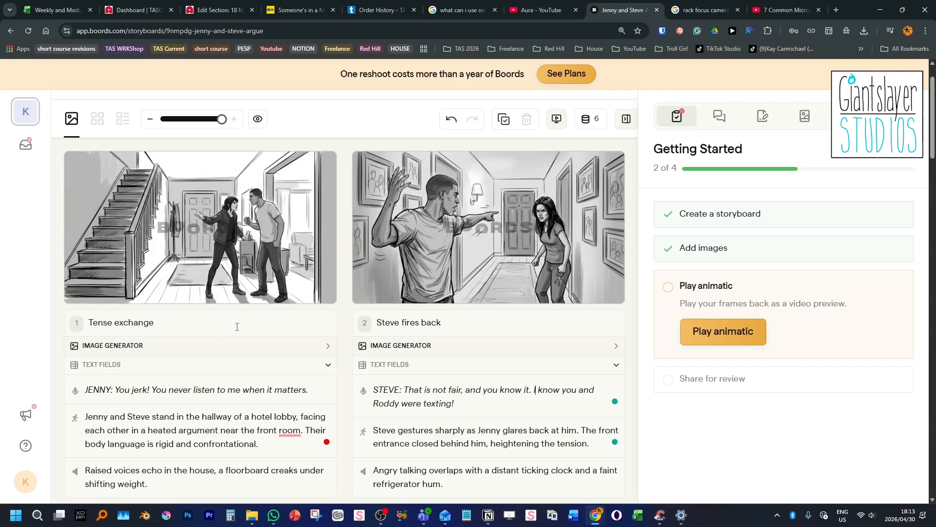
{"action": "scroll", "coordinate": [348, 265], "scroll_direction": "down", "scroll_amount": 3}
{"action": "scroll", "coordinate": [347, 265], "scroll_direction": "down", "scroll_amount": 4}
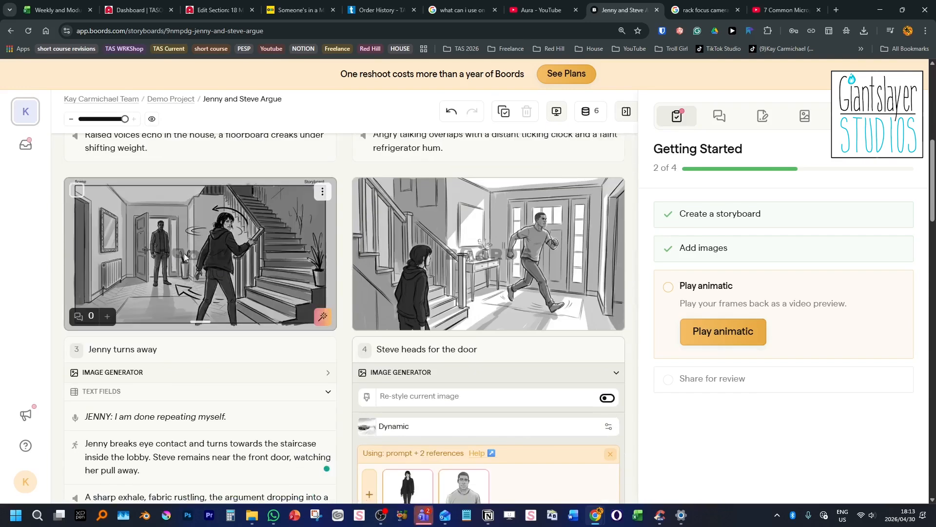
{"action": "scroll", "coordinate": [522, 302], "scroll_direction": "down", "scroll_amount": 1}
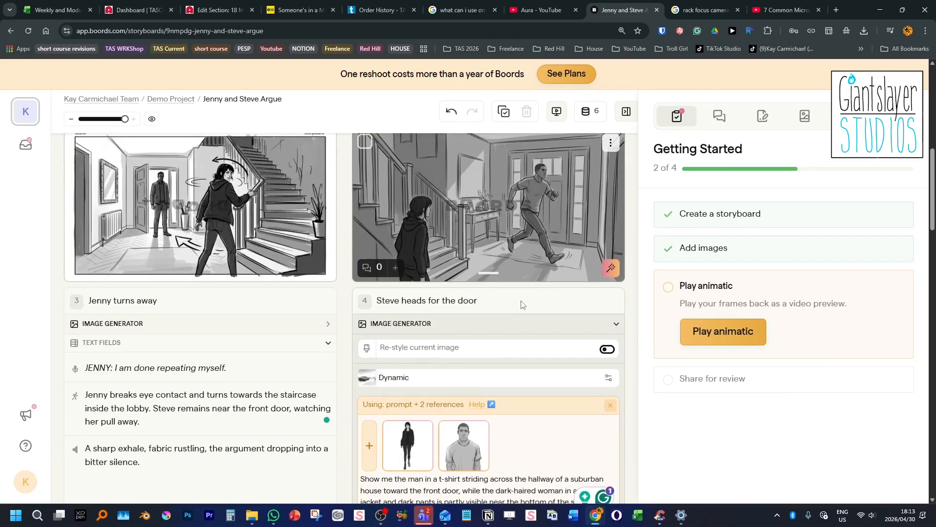
{"action": "scroll", "coordinate": [518, 252], "scroll_direction": "up", "scroll_amount": 2}
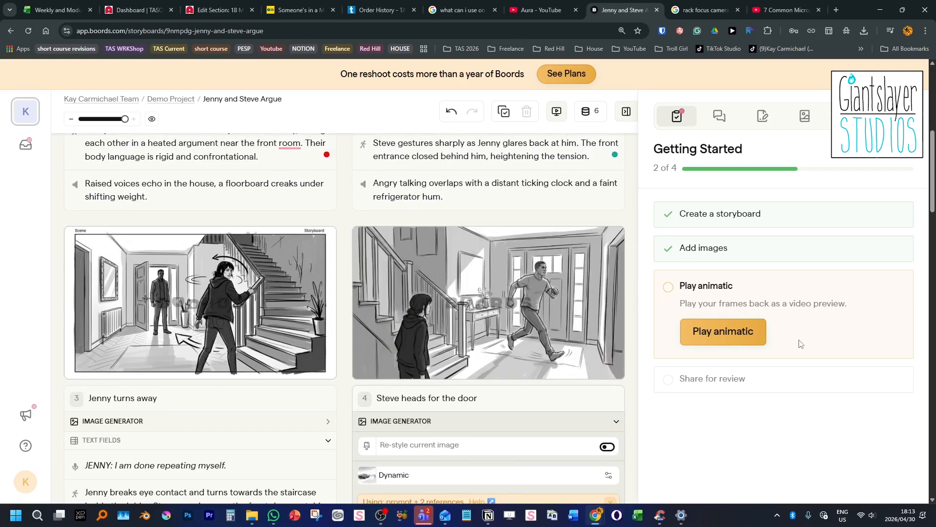
{"action": "scroll", "coordinate": [734, 378], "scroll_direction": "down", "scroll_amount": 1}
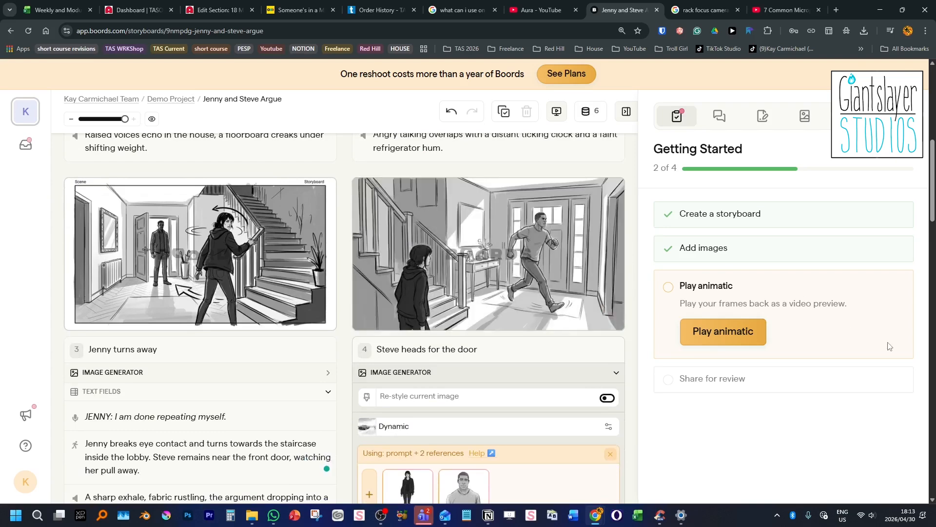
{"action": "scroll", "coordinate": [889, 347], "scroll_direction": "down", "scroll_amount": 5}
{"action": "scroll", "coordinate": [309, 324], "scroll_direction": "down", "scroll_amount": 4}
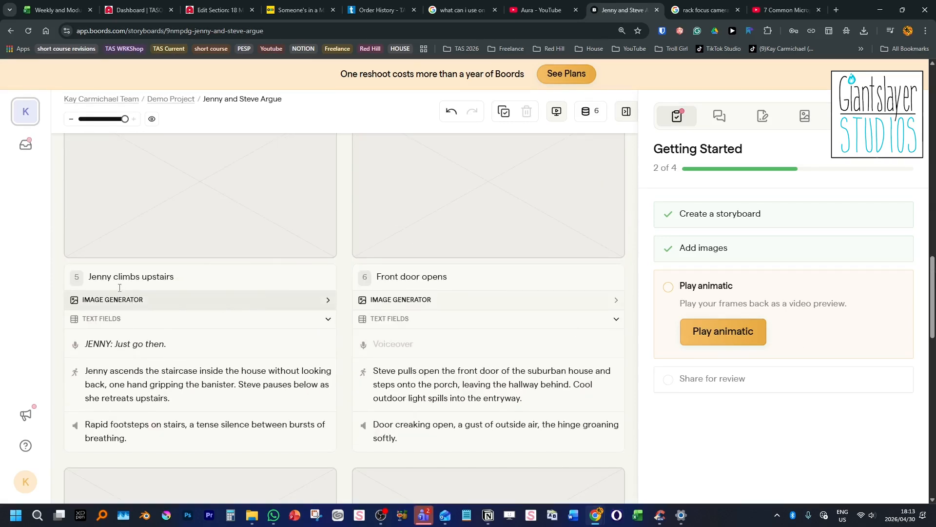
- Generate and save frame 5's image in the Dynamic style from its existing prompt and one character reference
{"action": "scroll", "coordinate": [268, 279], "scroll_direction": "up", "scroll_amount": 2}
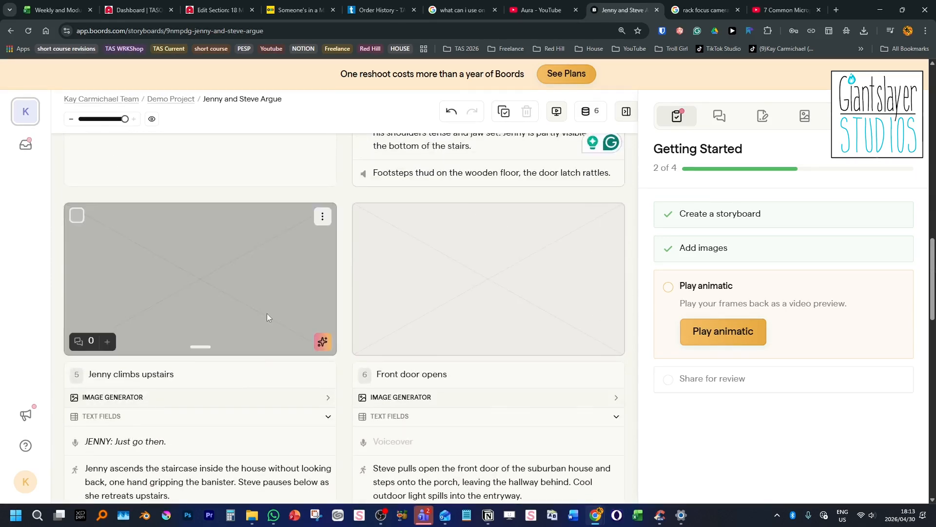
{"action": "left_click", "coordinate": [322, 342]}
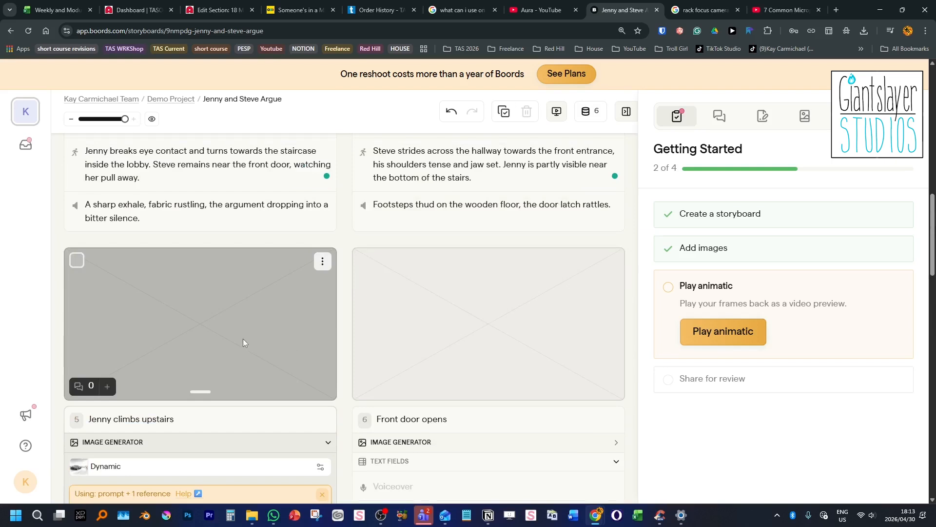
{"action": "scroll", "coordinate": [243, 339], "scroll_direction": "down", "scroll_amount": 2}
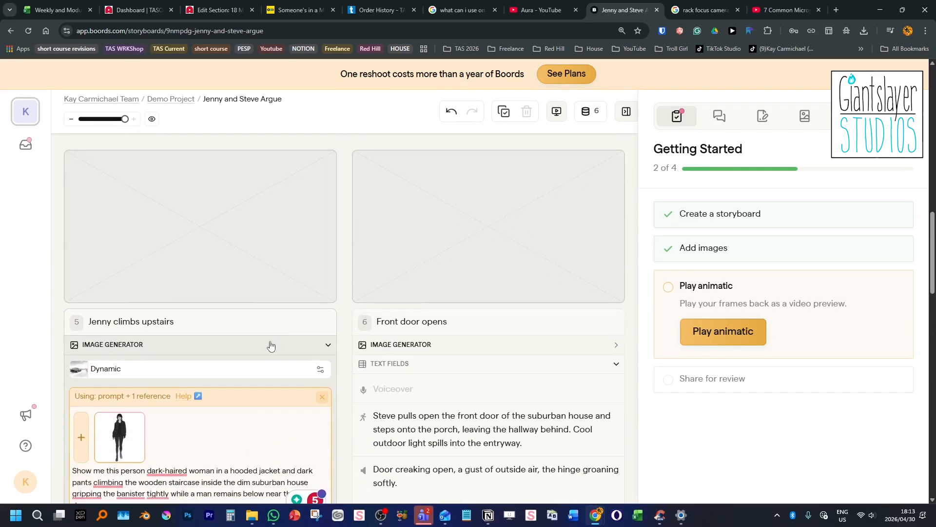
{"action": "scroll", "coordinate": [269, 380], "scroll_direction": "down", "scroll_amount": 3}
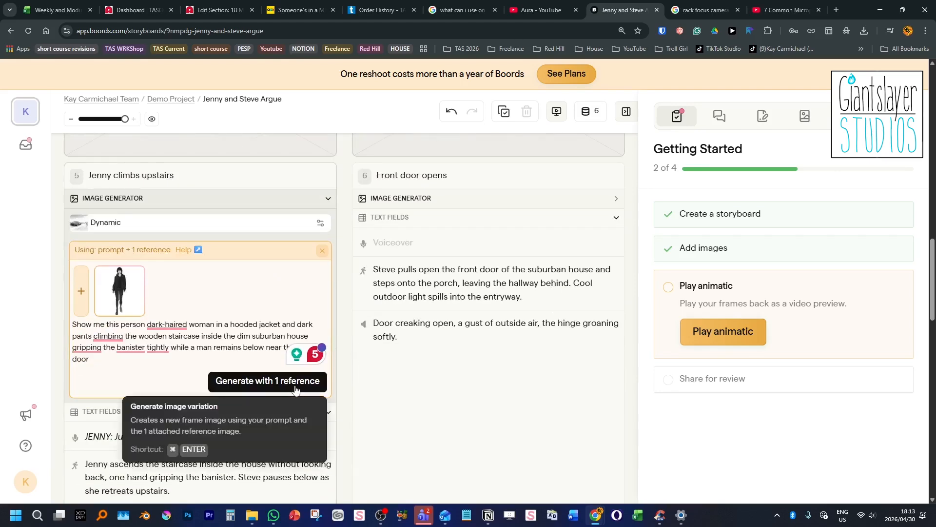
{"action": "left_click", "coordinate": [295, 388]}
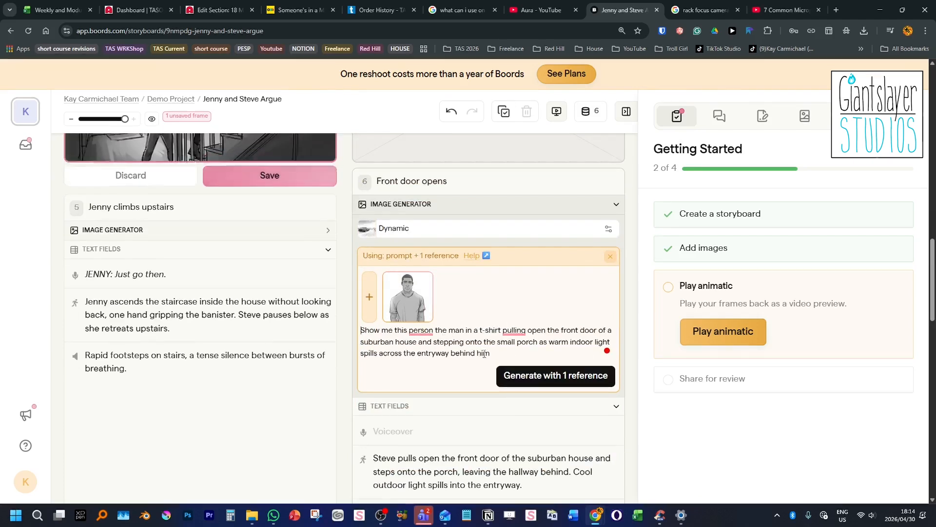
{"action": "scroll", "coordinate": [487, 348], "scroll_direction": "down", "scroll_amount": 1}
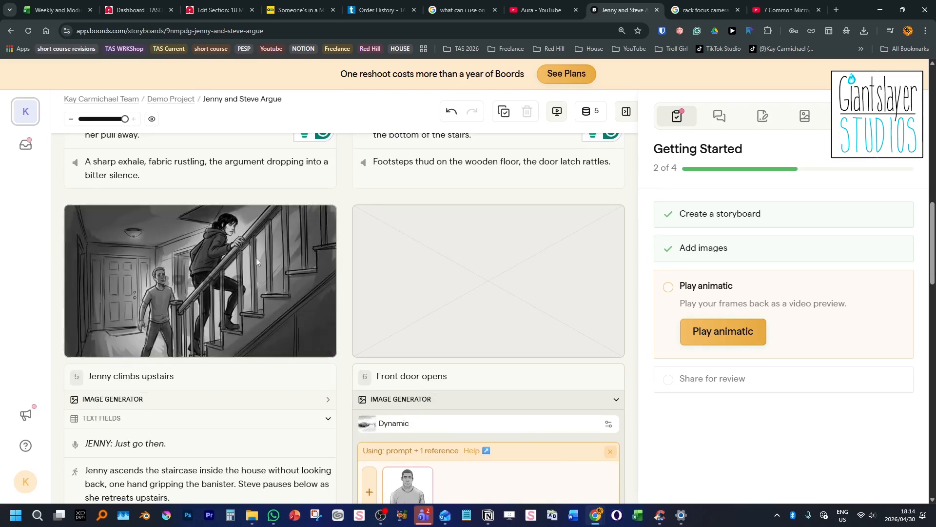
- Compare frame 5's image with its action text about the staircase and banister and with frames 3 and 4
{"action": "scroll", "coordinate": [221, 405], "scroll_direction": "up", "scroll_amount": 6}
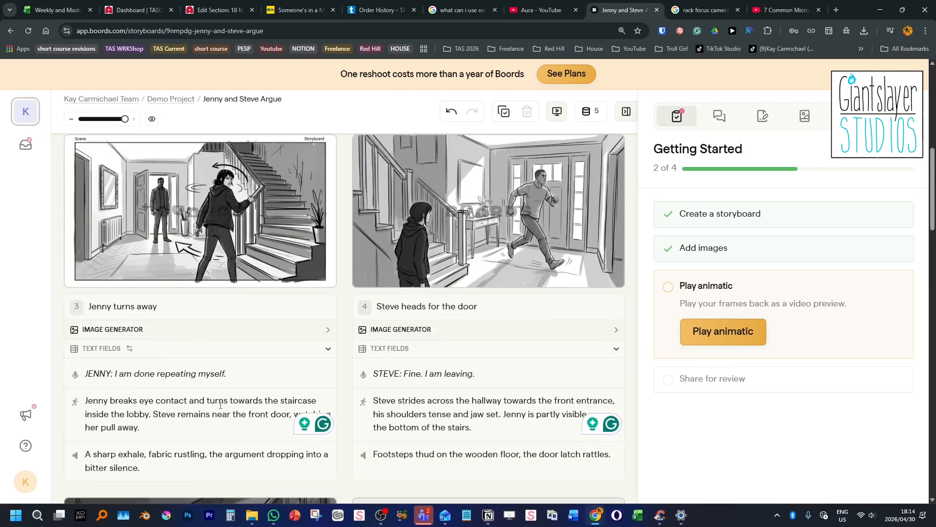
{"action": "scroll", "coordinate": [221, 404], "scroll_direction": "down", "scroll_amount": 8}
{"action": "scroll", "coordinate": [230, 253], "scroll_direction": "up", "scroll_amount": 3}
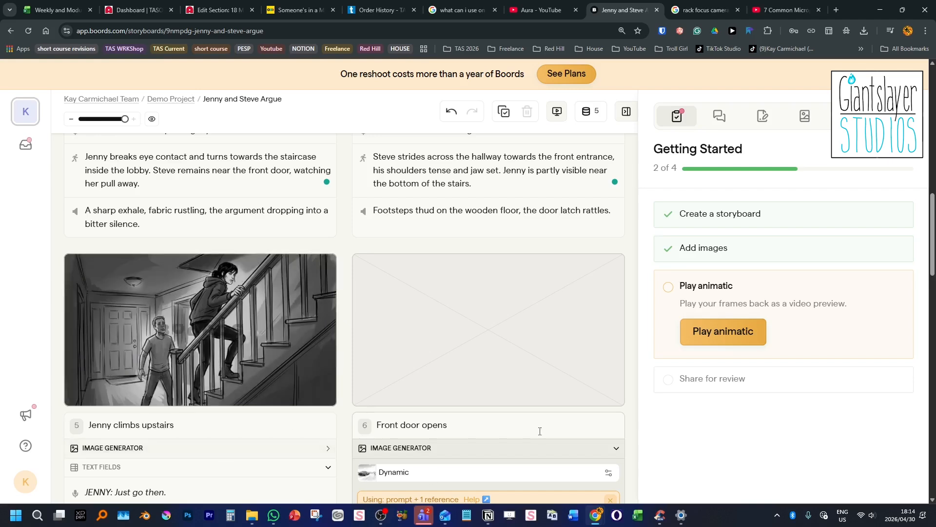
{"action": "scroll", "coordinate": [197, 439], "scroll_direction": "down", "scroll_amount": 5}
{"action": "scroll", "coordinate": [89, 254], "scroll_direction": "up", "scroll_amount": 4}
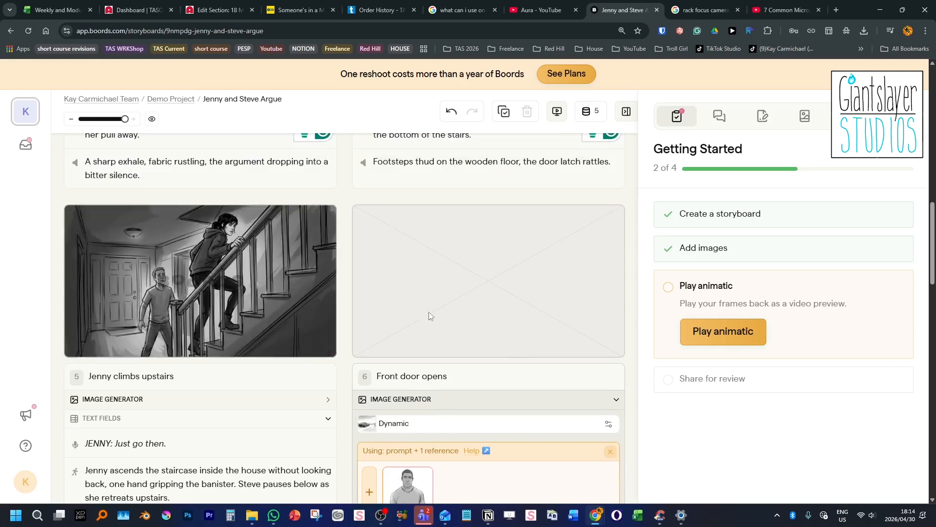
{"action": "scroll", "coordinate": [165, 306], "scroll_direction": "down", "scroll_amount": 2}
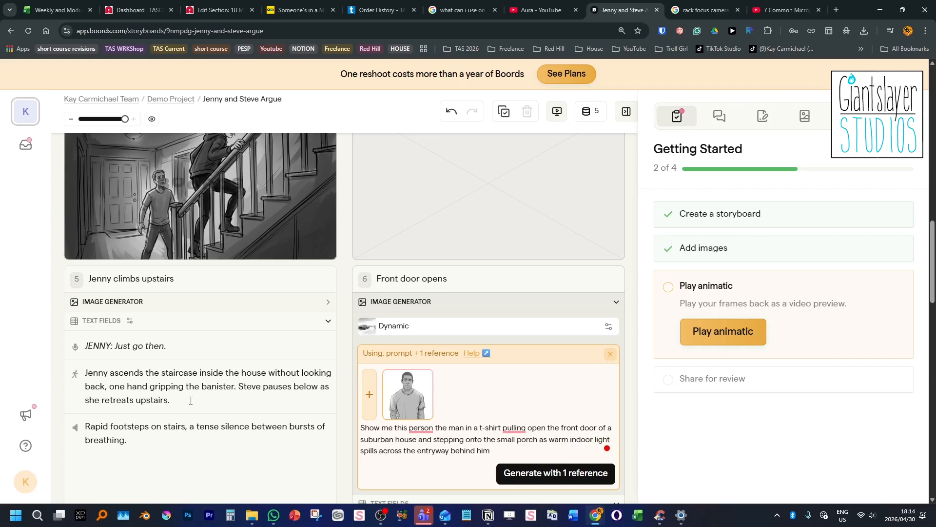
{"action": "left_click_drag", "start_coordinate": [238, 387], "coordinate": [255, 411]}
{"action": "left_click", "coordinate": [256, 410]}
{"action": "scroll", "coordinate": [255, 410], "scroll_direction": "up", "scroll_amount": 2}
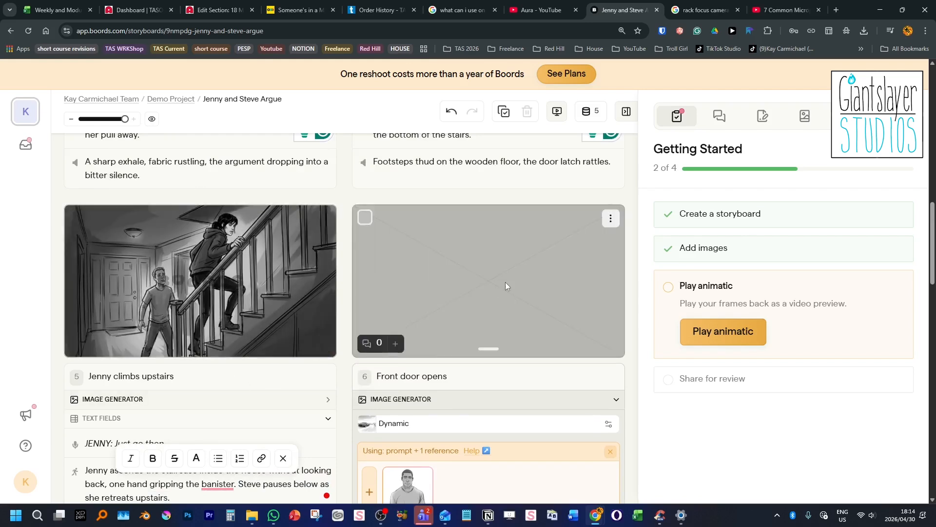
- Generate and save frame 6's image in the Dynamic style from its existing prompt and one character reference
{"action": "scroll", "coordinate": [538, 372], "scroll_direction": "down", "scroll_amount": 1}
{"action": "left_click", "coordinate": [602, 396]}
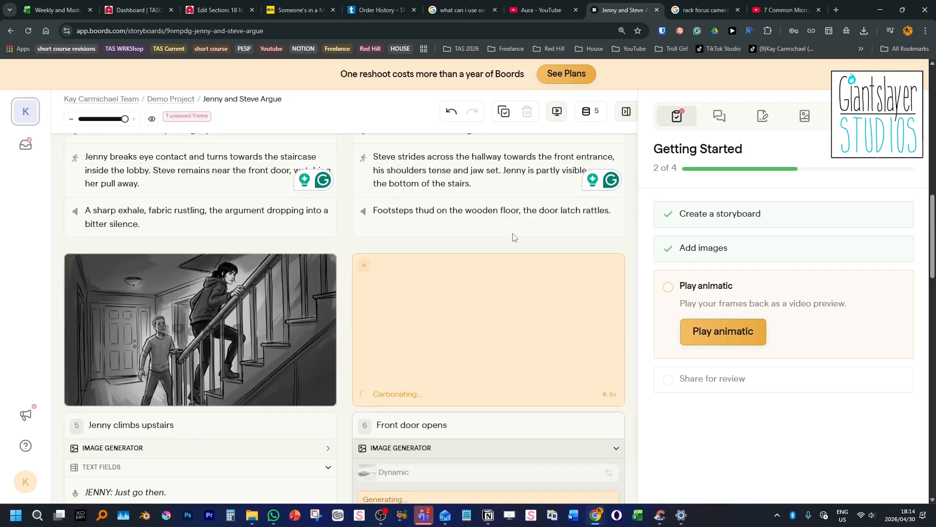
{"action": "scroll", "coordinate": [514, 238], "scroll_direction": "down", "scroll_amount": 7}
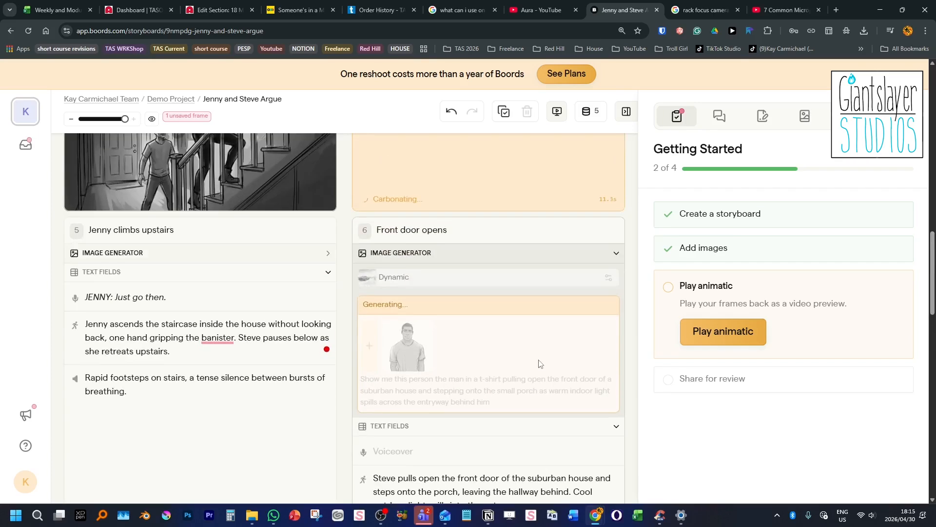
{"action": "left_click", "coordinate": [538, 362]}
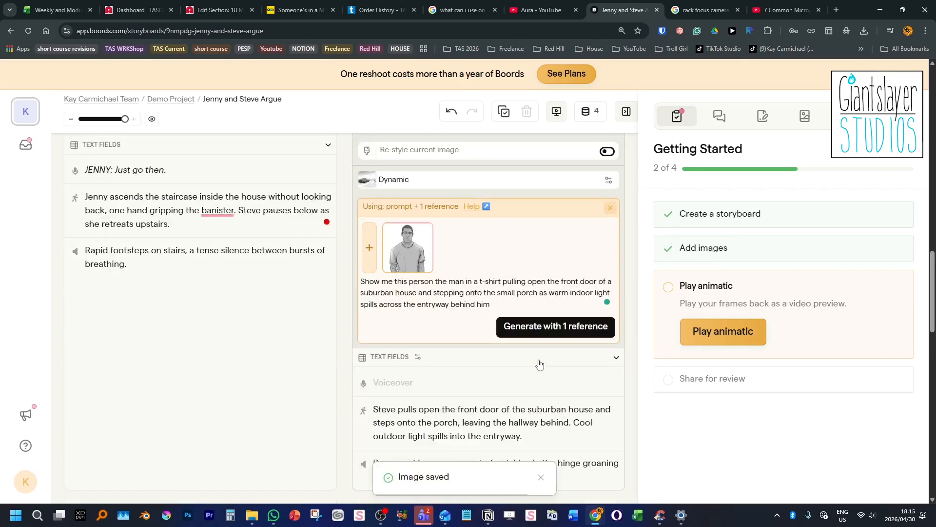
- Compare the image of frame 6 with its prompt and front door description, and with frame 5
{"action": "scroll", "coordinate": [539, 362], "scroll_direction": "up", "scroll_amount": 7}
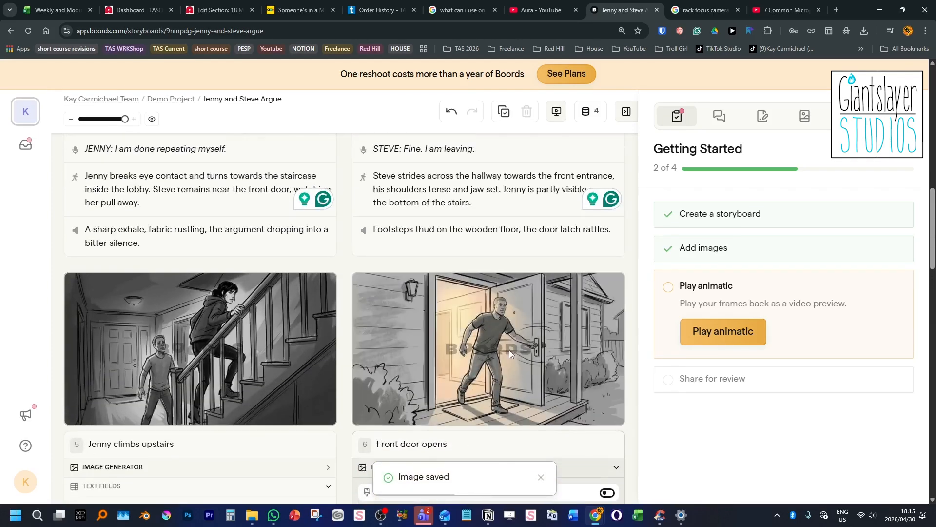
{"action": "scroll", "coordinate": [440, 323], "scroll_direction": "down", "scroll_amount": 7}
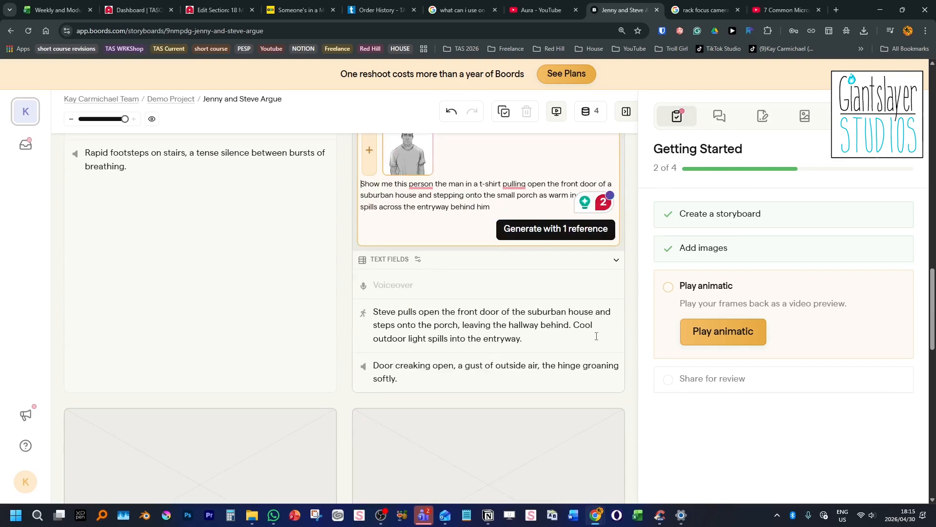
{"action": "scroll", "coordinate": [595, 336], "scroll_direction": "up", "scroll_amount": 7}
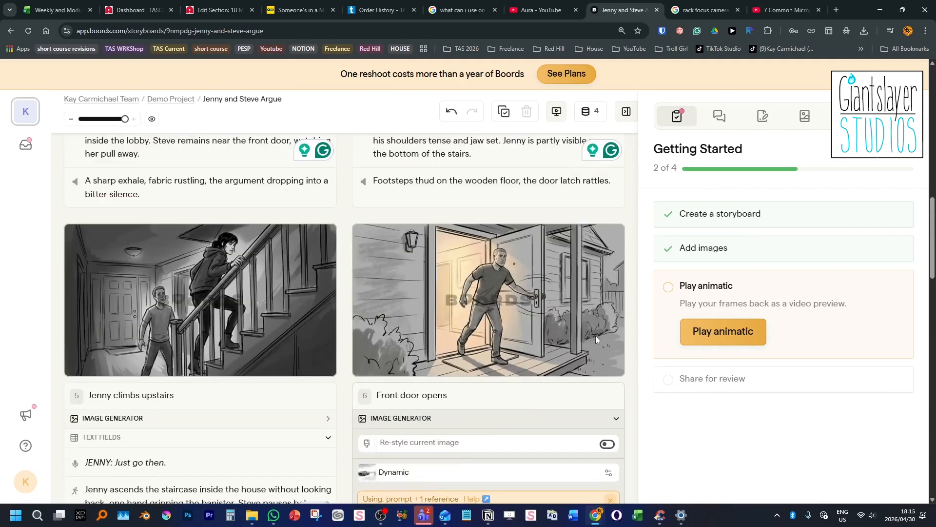
{"action": "mouse_move", "coordinate": [486, 257]}
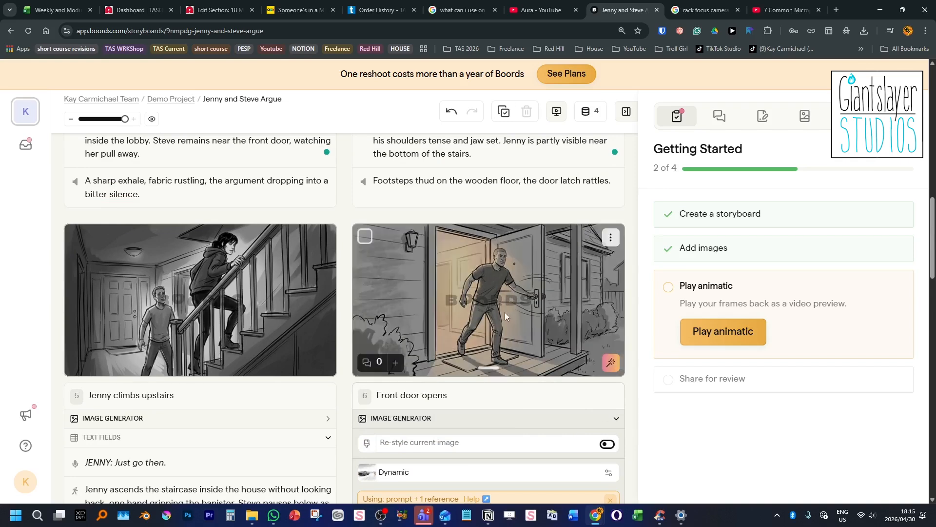
{"action": "scroll", "coordinate": [487, 315], "scroll_direction": "down", "scroll_amount": 3}
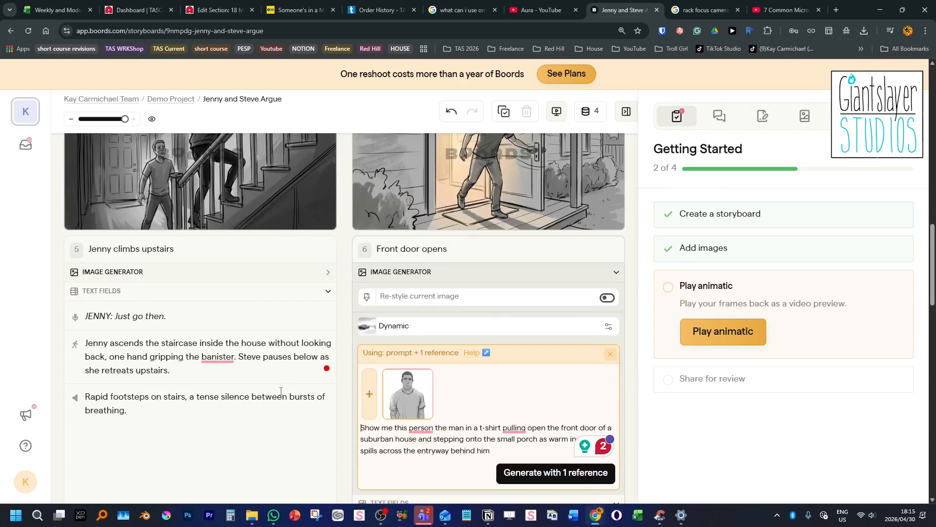
{"action": "scroll", "coordinate": [519, 459], "scroll_direction": "down", "scroll_amount": 3}
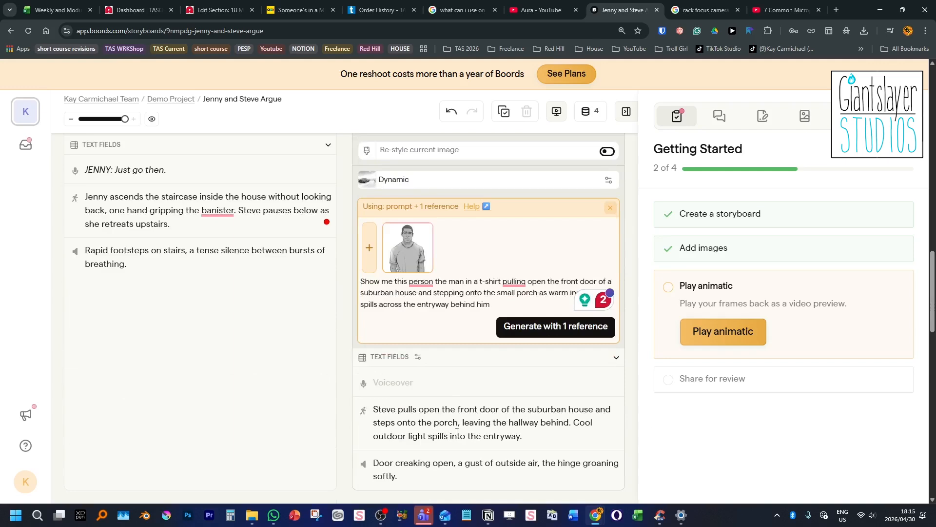
{"action": "scroll", "coordinate": [565, 430], "scroll_direction": "down", "scroll_amount": 3}
{"action": "scroll", "coordinate": [564, 430], "scroll_direction": "up", "scroll_amount": 5}
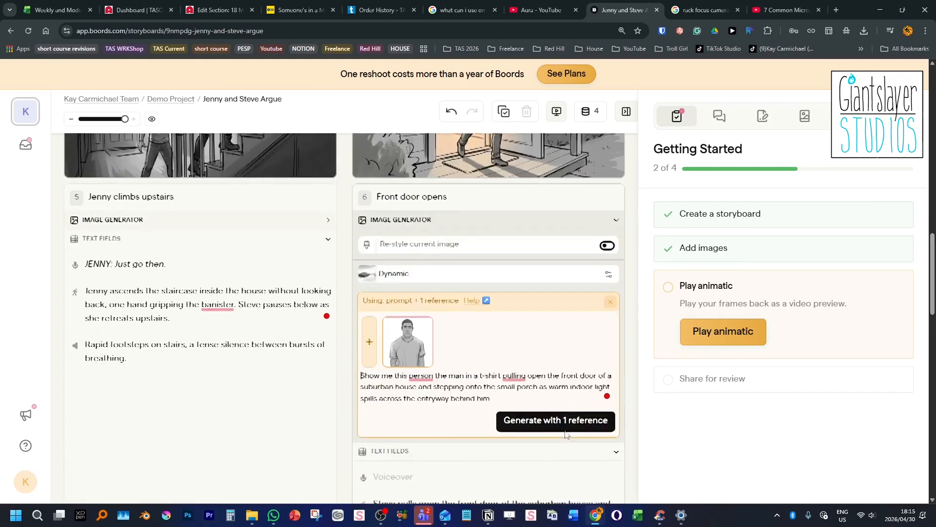
{"action": "scroll", "coordinate": [565, 430], "scroll_direction": "up", "scroll_amount": 4}
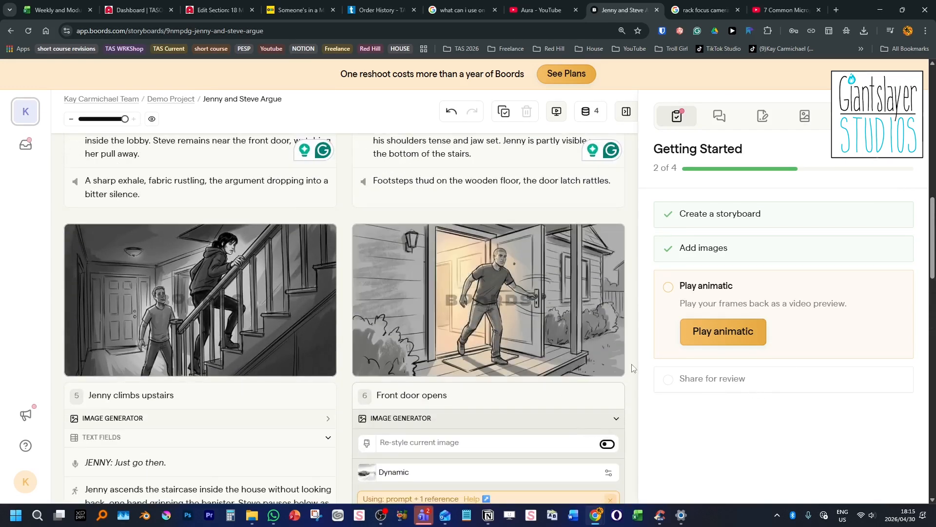
- Widen the storyboard area slightly and look over the text of frames 7 and 8
{"action": "scroll", "coordinate": [179, 210], "scroll_direction": "down", "scroll_amount": 10}
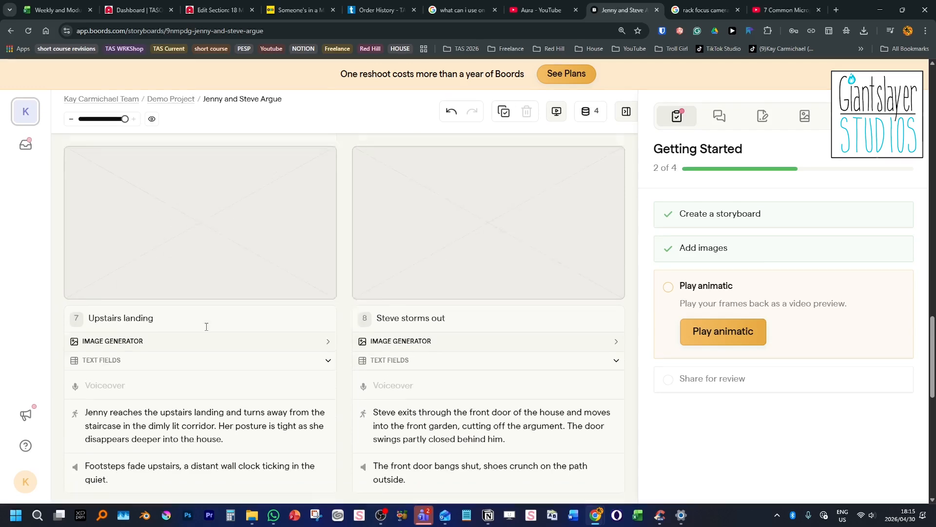
{"action": "left_click_drag", "start_coordinate": [638, 248], "coordinate": [687, 246]}
{"action": "scroll", "coordinate": [196, 373], "scroll_direction": "down", "scroll_amount": 4}
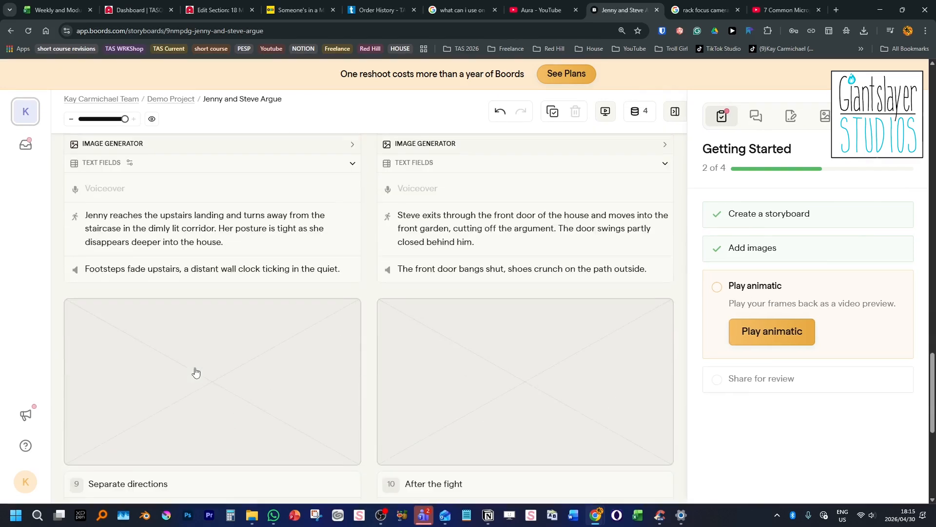
{"action": "scroll", "coordinate": [196, 372], "scroll_direction": "up", "scroll_amount": 4}
- Generate frame 7's image in the Dynamic style from its existing prompt and one character reference
{"action": "left_click", "coordinate": [105, 346]}
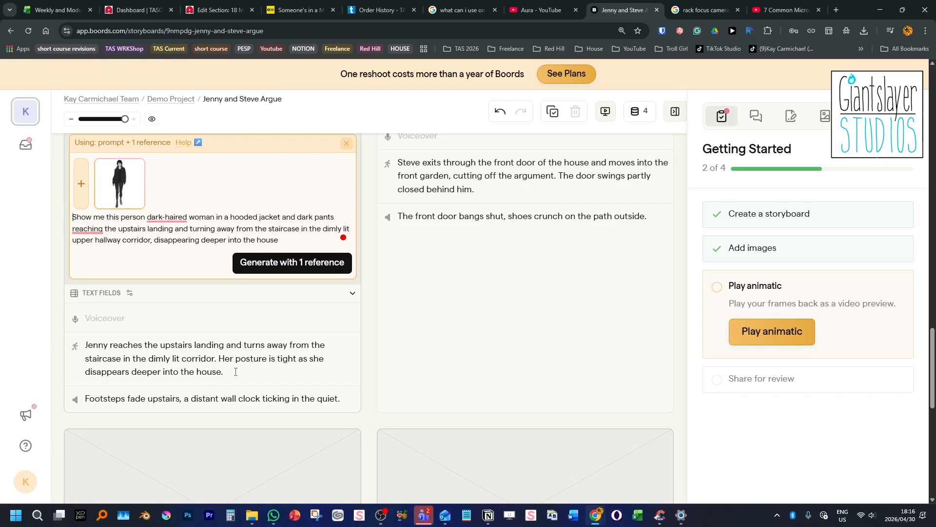
{"action": "scroll", "coordinate": [243, 380], "scroll_direction": "up", "scroll_amount": 3}
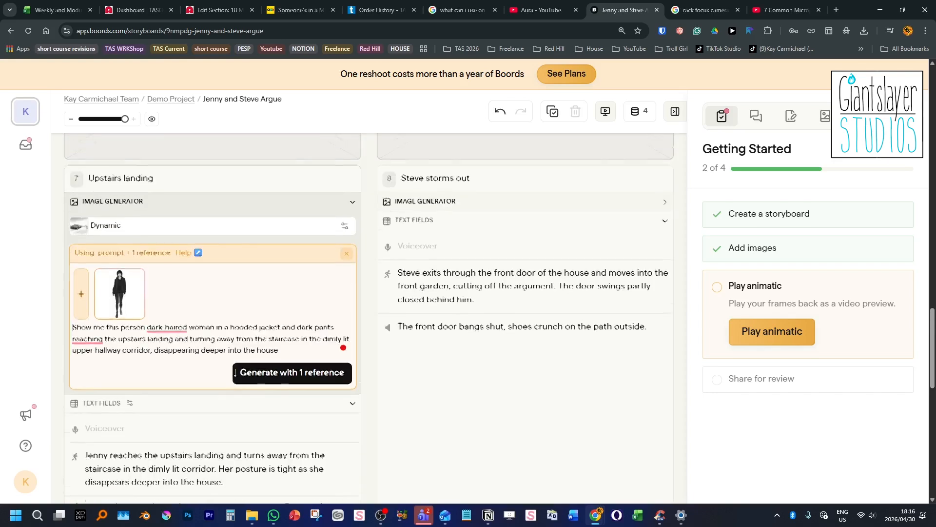
{"action": "left_click", "coordinate": [291, 407]}
{"action": "scroll", "coordinate": [303, 340], "scroll_direction": "up", "scroll_amount": 4}
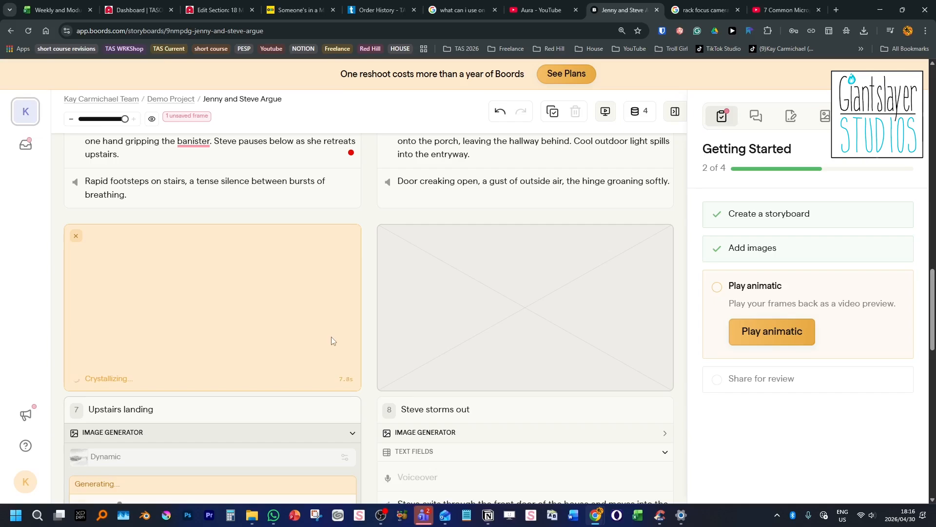
- Look through the whole storyboard from the first frames to the end, including the text of frames 9 and 10
{"action": "scroll", "coordinate": [331, 339], "scroll_direction": "up", "scroll_amount": 15}
{"action": "scroll", "coordinate": [332, 338], "scroll_direction": "up", "scroll_amount": 8}
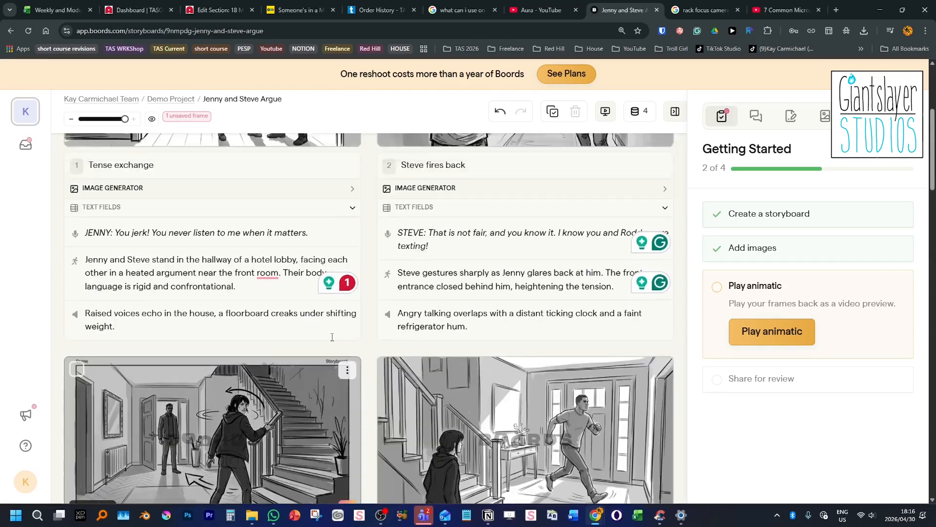
{"action": "scroll", "coordinate": [341, 337], "scroll_direction": "down", "scroll_amount": 7}
{"action": "scroll", "coordinate": [349, 340], "scroll_direction": "down", "scroll_amount": 20}
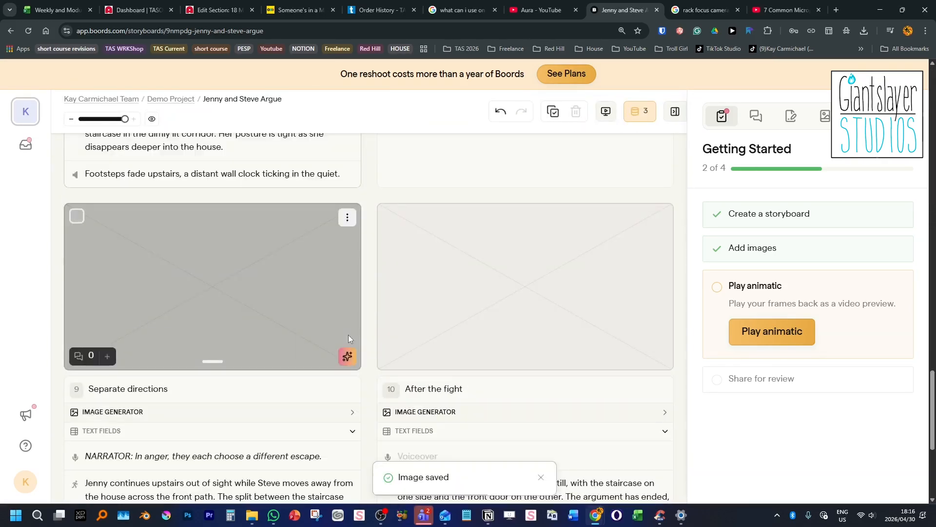
{"action": "scroll", "coordinate": [349, 340], "scroll_direction": "down", "scroll_amount": 4}
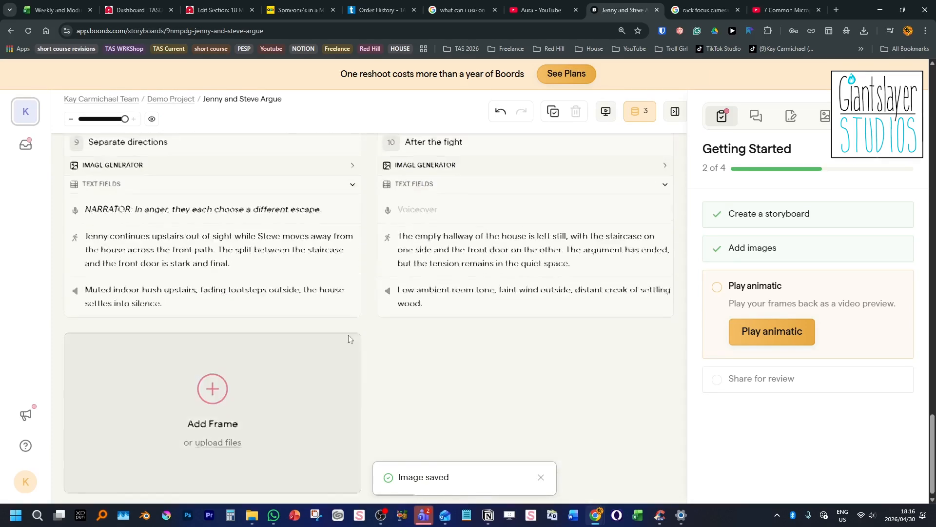
- Examine frame 7's generated image against its prompt and the preceding frames, and read frame 8's text
{"action": "scroll", "coordinate": [349, 335], "scroll_direction": "up", "scroll_amount": 5}
{"action": "scroll", "coordinate": [361, 335], "scroll_direction": "up", "scroll_amount": 10}
{"action": "scroll", "coordinate": [371, 335], "scroll_direction": "up", "scroll_amount": 2}
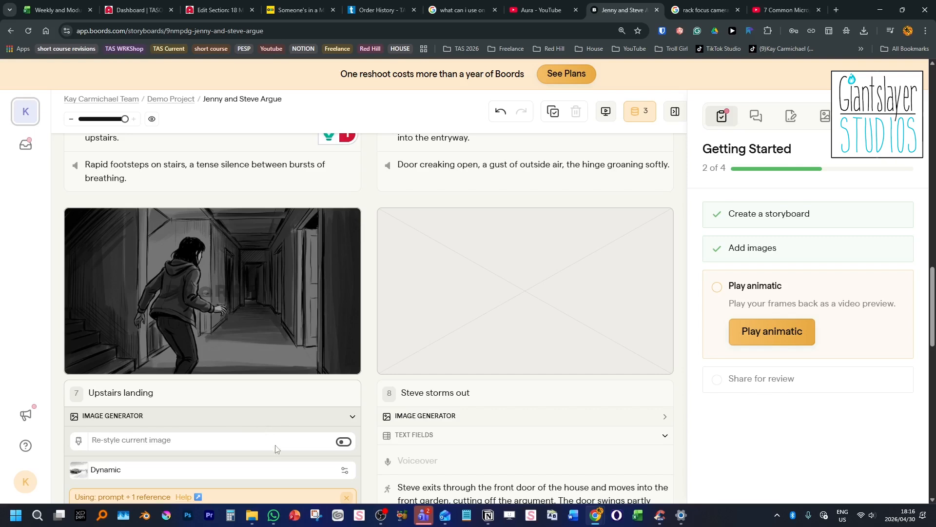
{"action": "scroll", "coordinate": [517, 381], "scroll_direction": "down", "scroll_amount": 1}
{"action": "scroll", "coordinate": [512, 383], "scroll_direction": "up", "scroll_amount": 1}
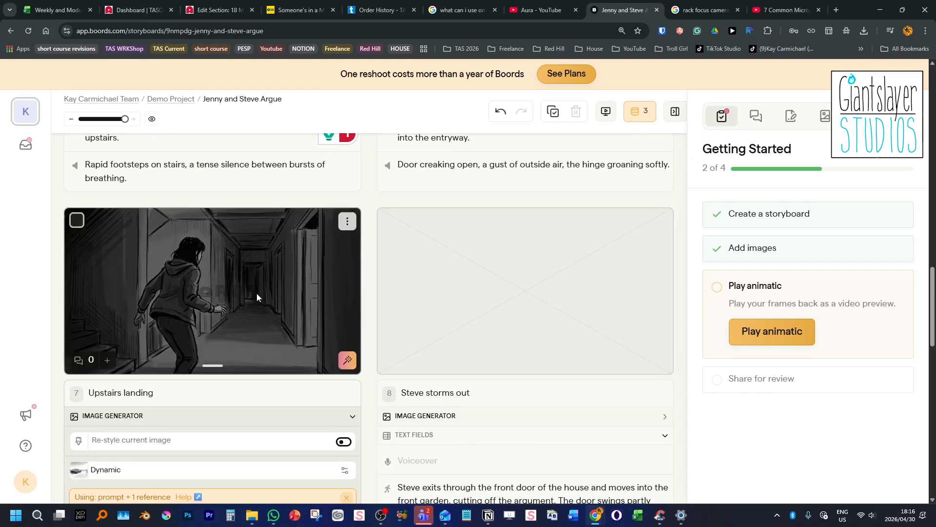
{"action": "scroll", "coordinate": [537, 331], "scroll_direction": "down", "scroll_amount": 3}
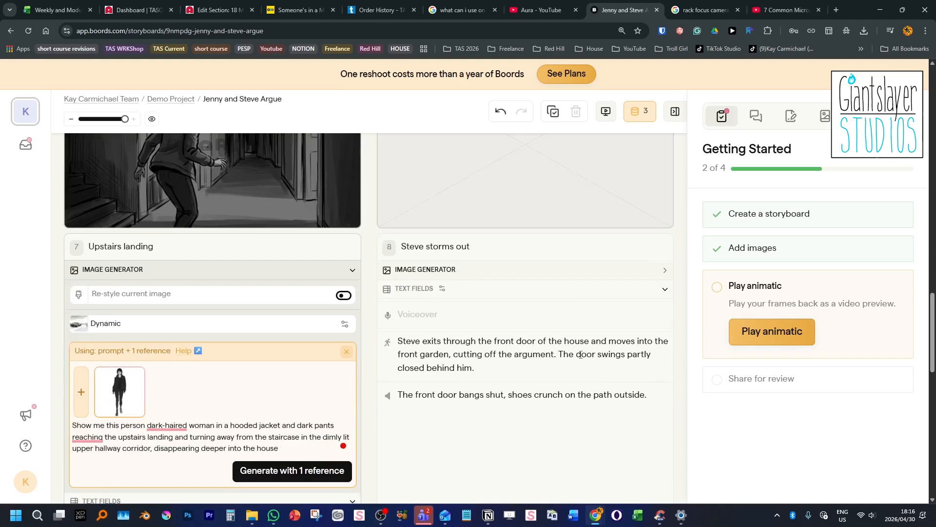
{"action": "scroll", "coordinate": [578, 355], "scroll_direction": "up", "scroll_amount": 5}
{"action": "scroll", "coordinate": [575, 292], "scroll_direction": "up", "scroll_amount": 4}
- Generate frame 8's image in the Dynamic style from its existing prompt and one character reference, and check it against frame 7
{"action": "scroll", "coordinate": [543, 276], "scroll_direction": "down", "scroll_amount": 4}
{"action": "scroll", "coordinate": [666, 338], "scroll_direction": "down", "scroll_amount": 7}
{"action": "left_click", "coordinate": [596, 272]}
{"action": "left_click", "coordinate": [596, 441]}
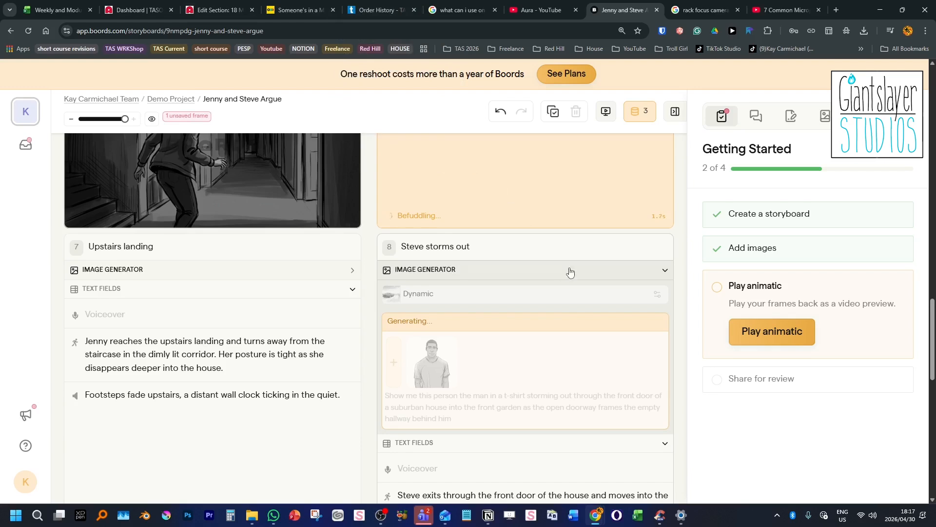
{"action": "scroll", "coordinate": [587, 233], "scroll_direction": "up", "scroll_amount": 4}
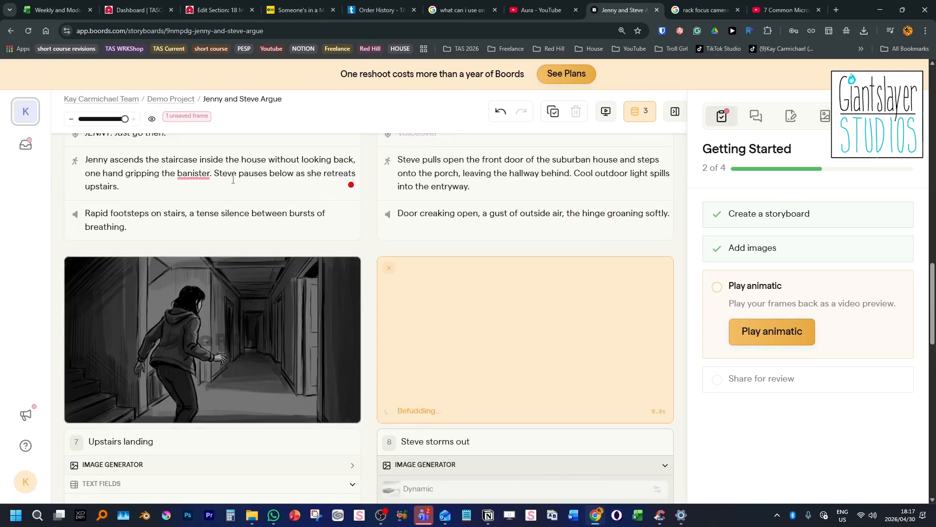
{"action": "scroll", "coordinate": [220, 293], "scroll_direction": "down", "scroll_amount": 7}
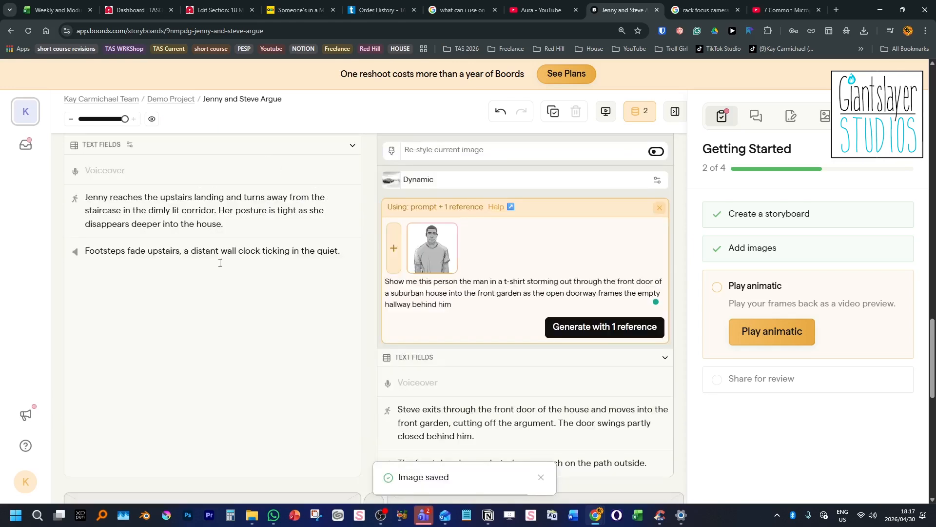
{"action": "scroll", "coordinate": [276, 344], "scroll_direction": "up", "scroll_amount": 6}
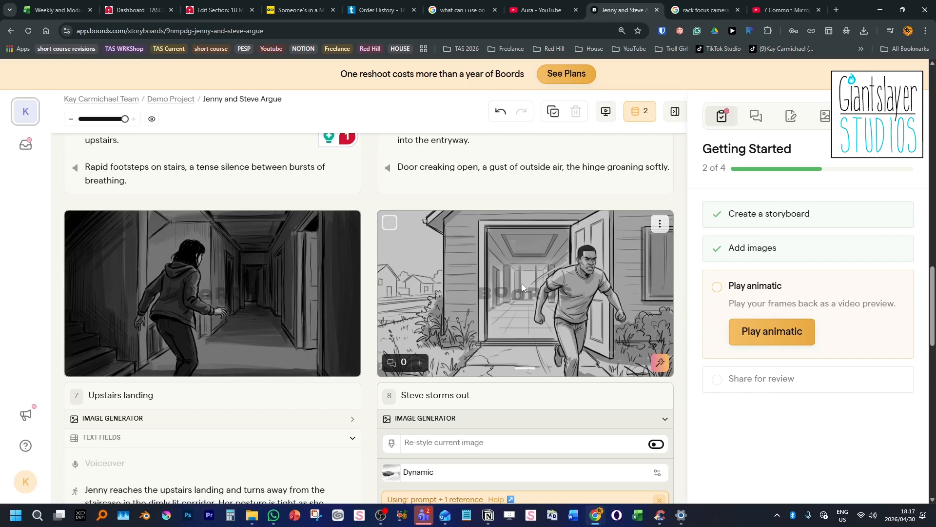
{"action": "scroll", "coordinate": [790, 483], "scroll_direction": "down", "scroll_amount": 1}
{"action": "scroll", "coordinate": [790, 482], "scroll_direction": "down", "scroll_amount": 3}
{"action": "scroll", "coordinate": [790, 483], "scroll_direction": "up", "scroll_amount": 4}
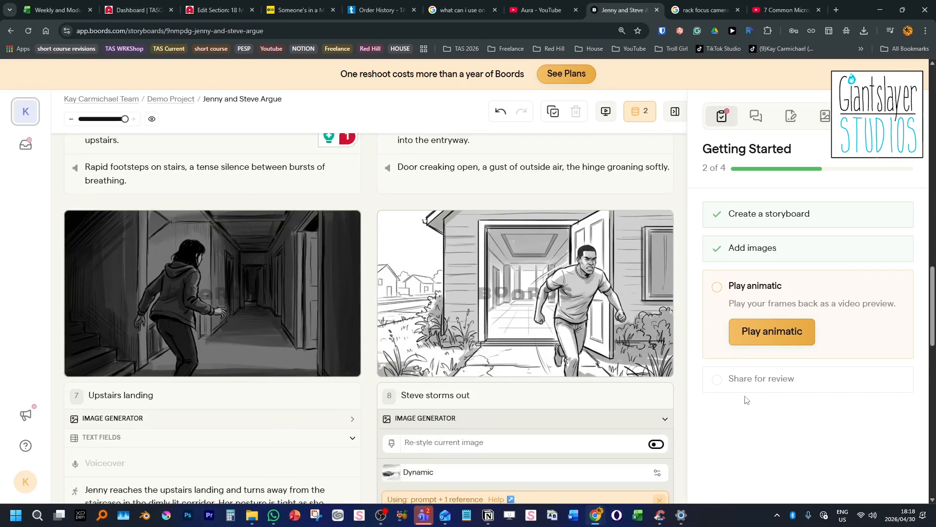
{"action": "left_click", "coordinate": [660, 223]}
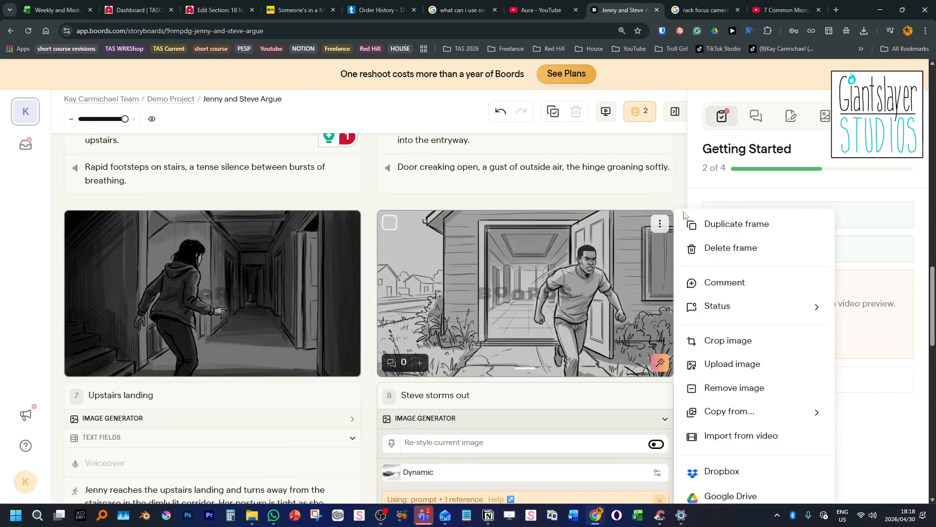
{"action": "scroll", "coordinate": [738, 429], "scroll_direction": "down", "scroll_amount": 2}
{"action": "scroll", "coordinate": [745, 361], "scroll_direction": "up", "scroll_amount": 1}
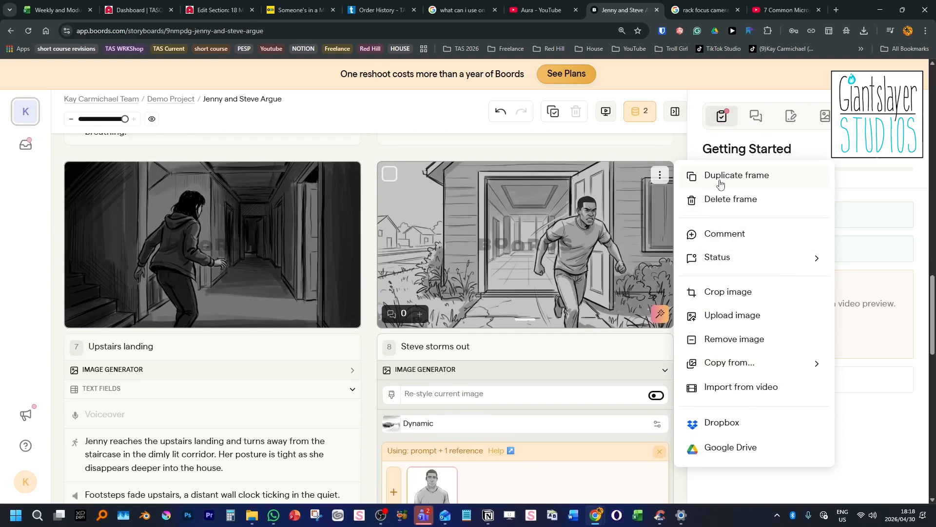
{"action": "left_click", "coordinate": [776, 375]}
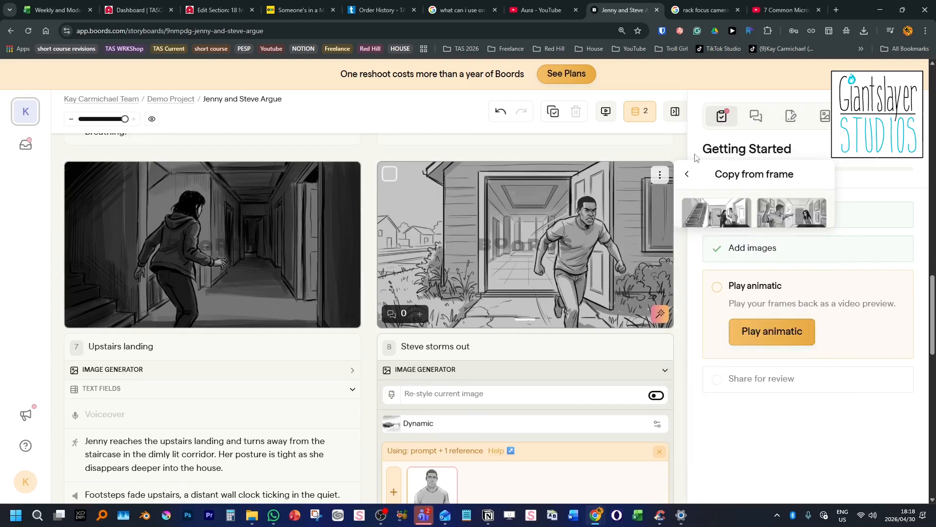
{"action": "left_click", "coordinate": [691, 176]}
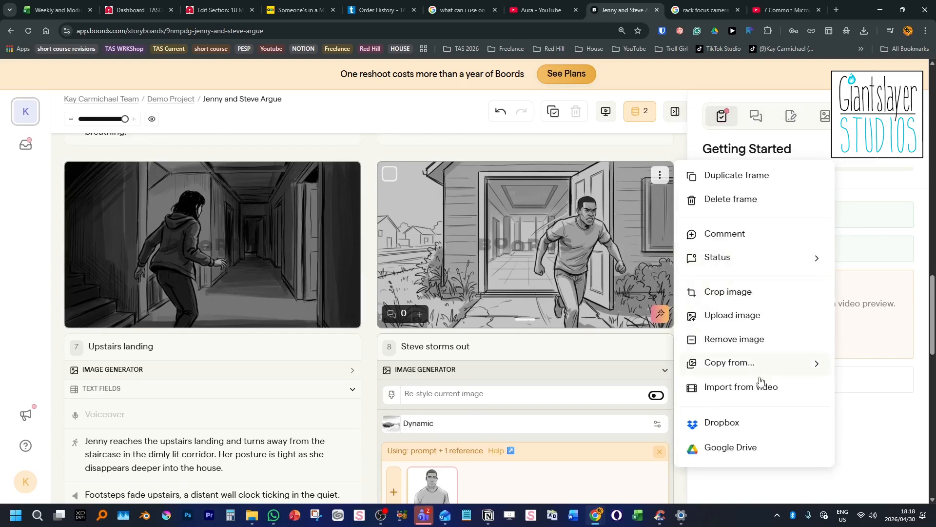
{"action": "left_click", "coordinate": [885, 470]}
- Delete the last two frames, "Separate directions" and "After the fight", from the storyboard
{"action": "scroll", "coordinate": [463, 273], "scroll_direction": "up", "scroll_amount": 2}
{"action": "scroll", "coordinate": [463, 273], "scroll_direction": "down", "scroll_amount": 10}
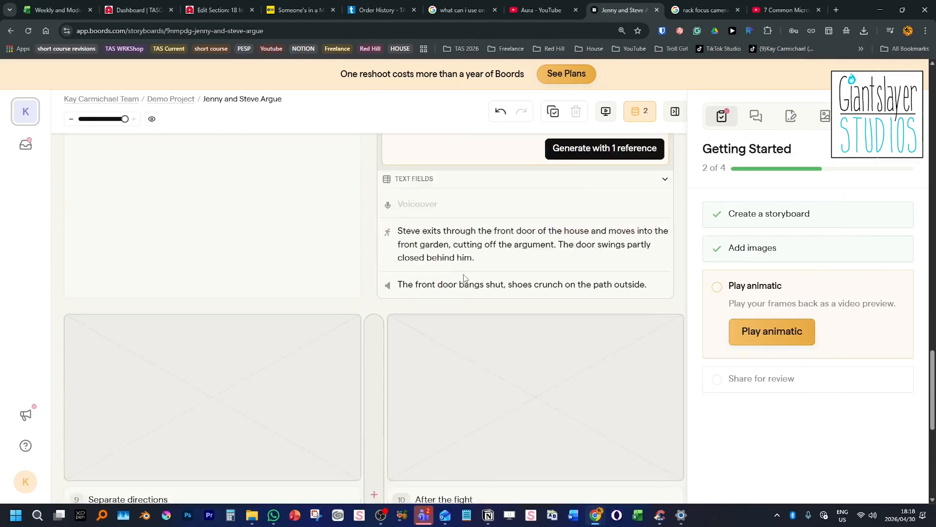
{"action": "scroll", "coordinate": [465, 275], "scroll_direction": "down", "scroll_amount": 5}
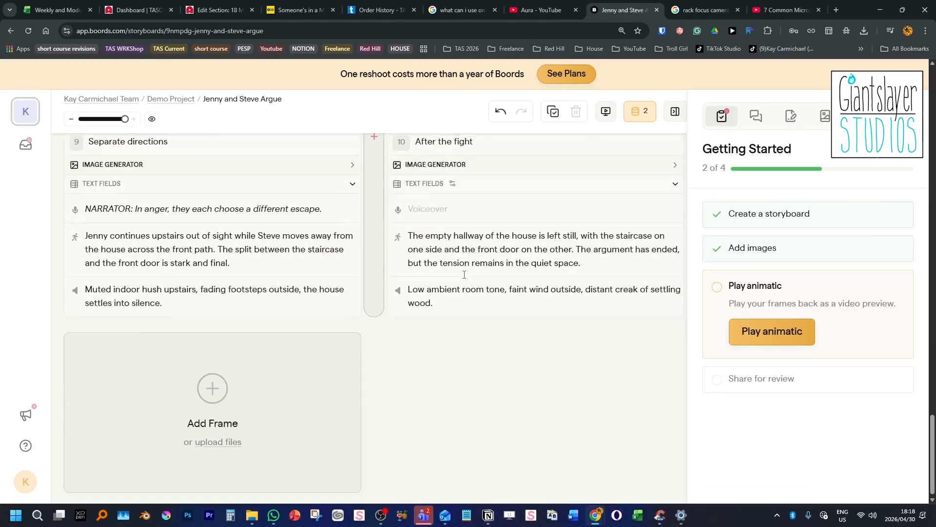
{"action": "scroll", "coordinate": [438, 282], "scroll_direction": "up", "scroll_amount": 5}
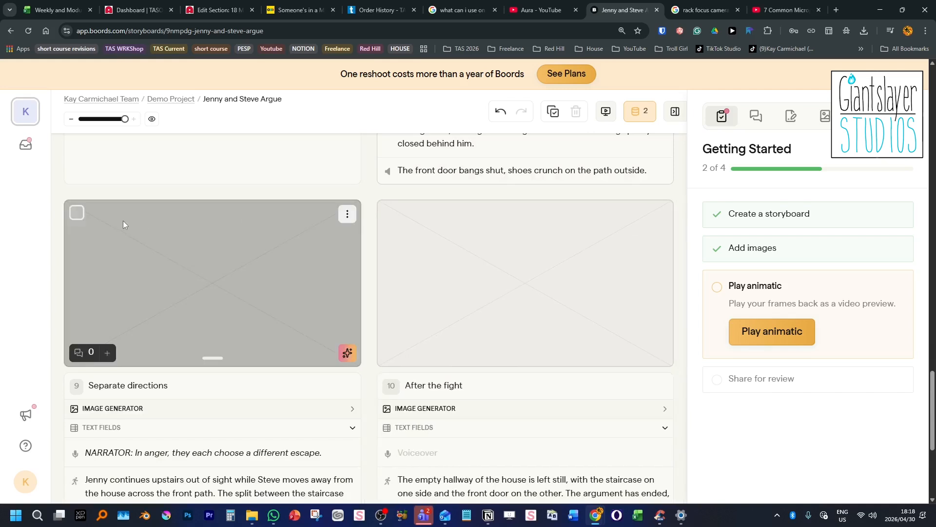
{"action": "left_click", "coordinate": [347, 215]}
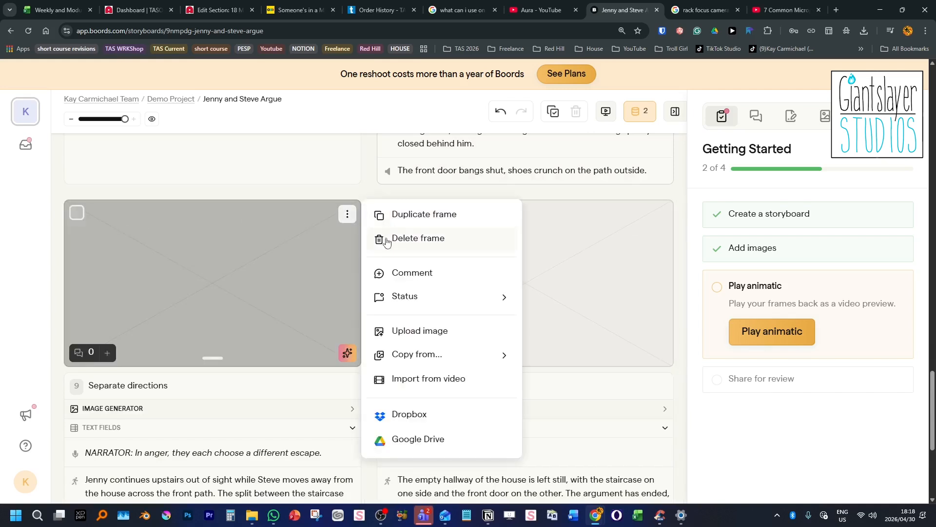
{"action": "left_click", "coordinate": [388, 239]}
{"action": "left_click", "coordinate": [401, 301]}
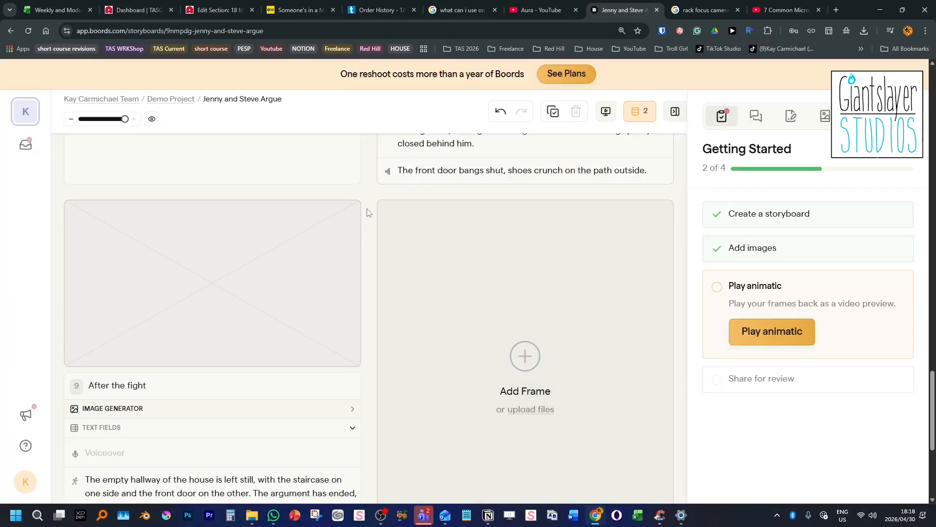
{"action": "left_click", "coordinate": [347, 213]}
{"action": "left_click", "coordinate": [385, 240]}
{"action": "left_click", "coordinate": [398, 301]}
- Add the dark-haired woman's character as a second reference in the image generator of frame 2, "Steve fires back"
{"action": "scroll", "coordinate": [487, 293], "scroll_direction": "up", "scroll_amount": 10}
{"action": "scroll", "coordinate": [487, 296], "scroll_direction": "up", "scroll_amount": 10}
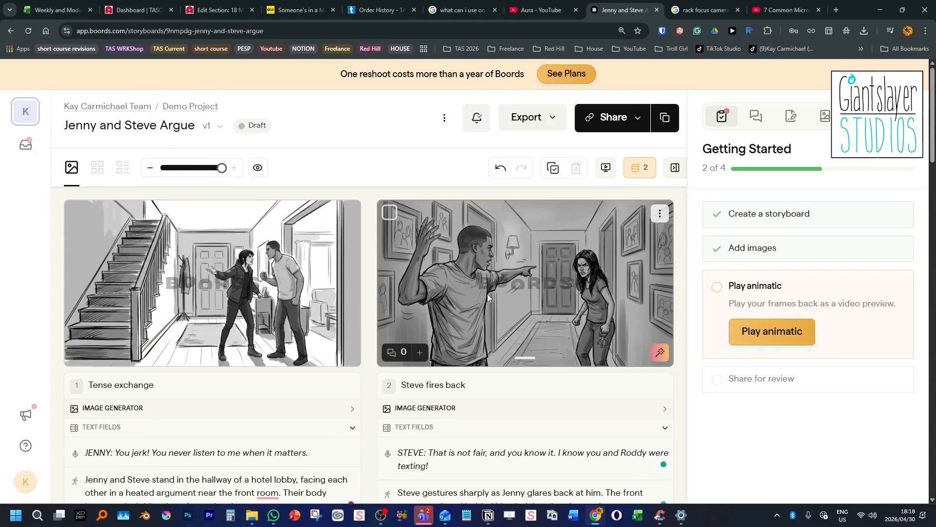
{"action": "scroll", "coordinate": [608, 250], "scroll_direction": "down", "scroll_amount": 3}
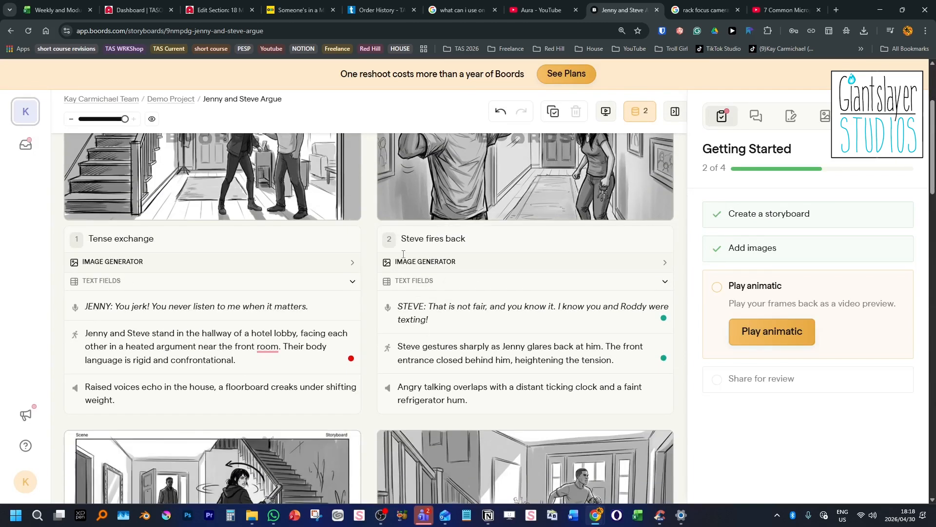
{"action": "scroll", "coordinate": [430, 243], "scroll_direction": "down", "scroll_amount": 4}
{"action": "scroll", "coordinate": [376, 389], "scroll_direction": "up", "scroll_amount": 7}
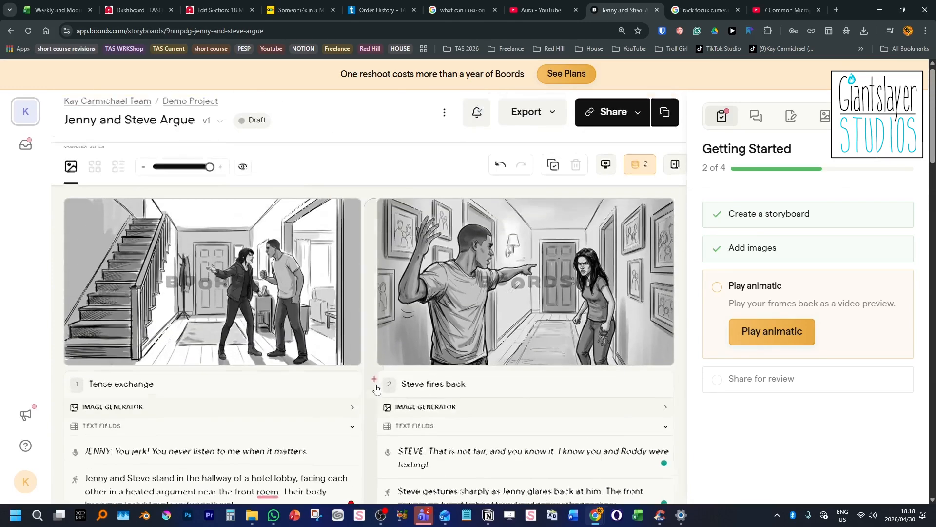
{"action": "scroll", "coordinate": [375, 389], "scroll_direction": "down", "scroll_amount": 2}
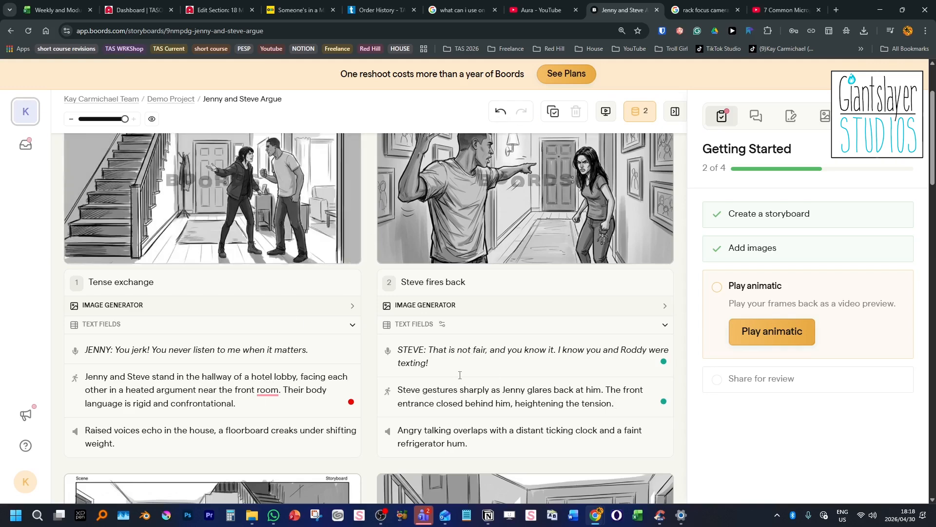
{"action": "left_click", "coordinate": [454, 310]}
{"action": "left_click", "coordinate": [395, 428]}
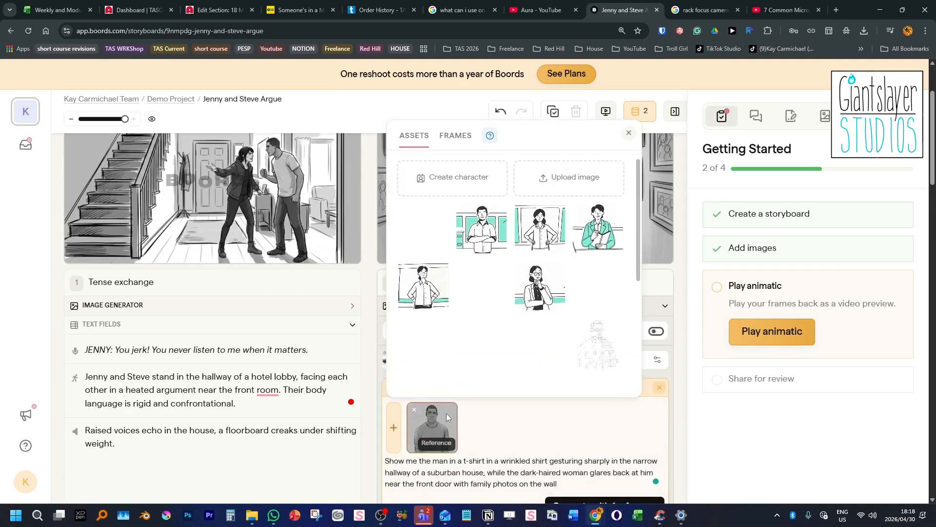
{"action": "left_click", "coordinate": [431, 234]}
{"action": "scroll", "coordinate": [476, 388], "scroll_direction": "down", "scroll_amount": 4}
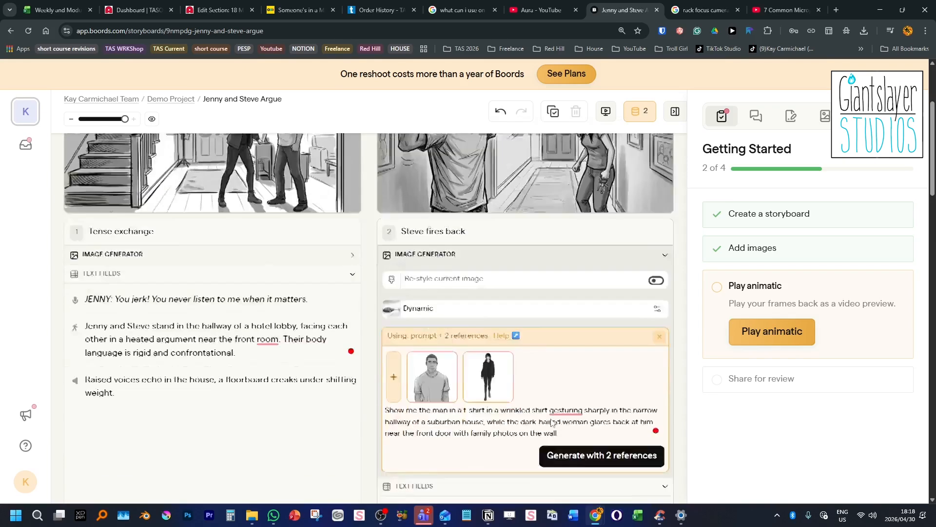
{"action": "scroll", "coordinate": [574, 313], "scroll_direction": "up", "scroll_amount": 5}
{"action": "scroll", "coordinate": [574, 314], "scroll_direction": "down", "scroll_amount": 3}
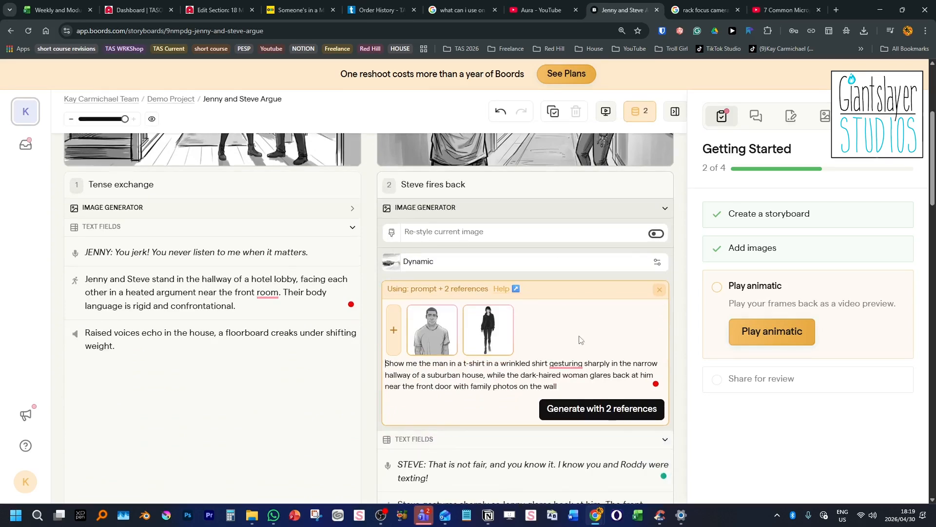
- In frame 2's action text, insert "toward the rotating doors of the lobby" after "sharply" and delete the sentence about the front entrance
{"action": "scroll", "coordinate": [536, 361], "scroll_direction": "down", "scroll_amount": 3}
{"action": "scroll", "coordinate": [508, 369], "scroll_direction": "up", "scroll_amount": 2}
{"action": "scroll", "coordinate": [534, 360], "scroll_direction": "down", "scroll_amount": 2}
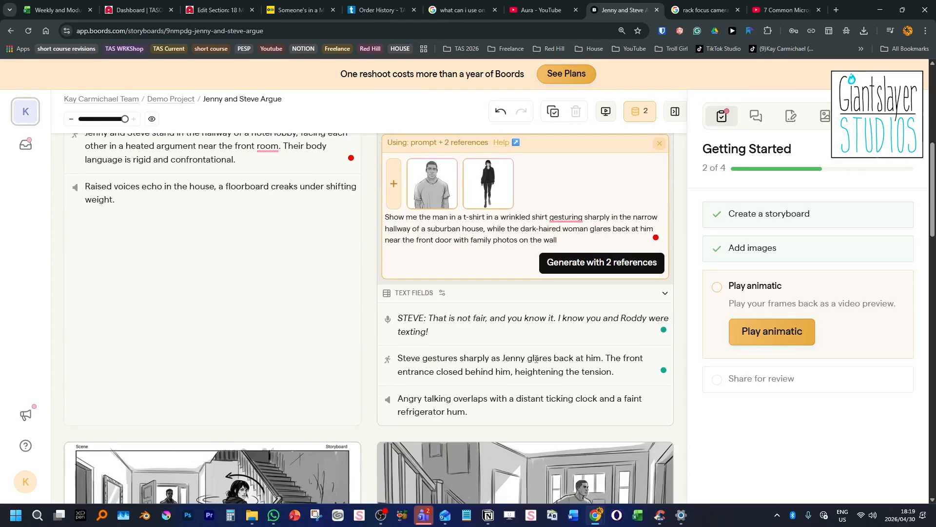
{"action": "type", "text": "toward "}
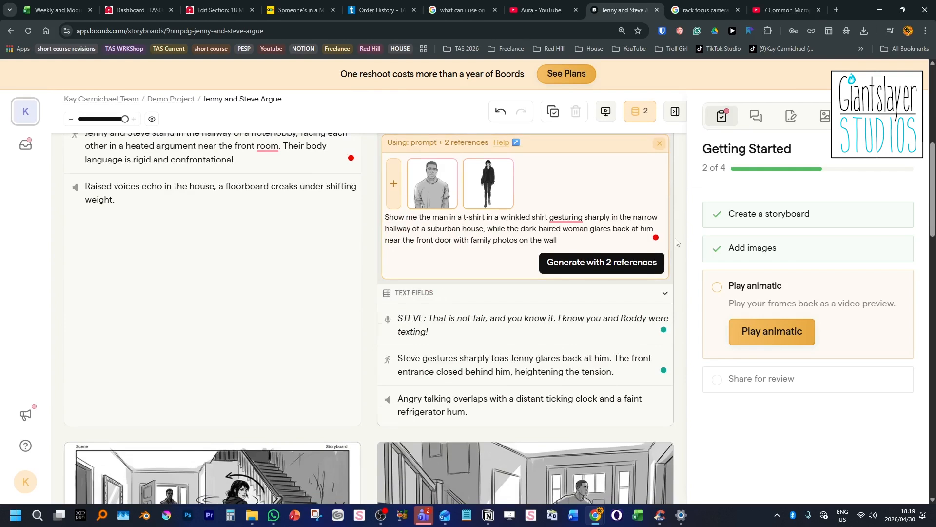
{"action": "type", "text": "the lo"}
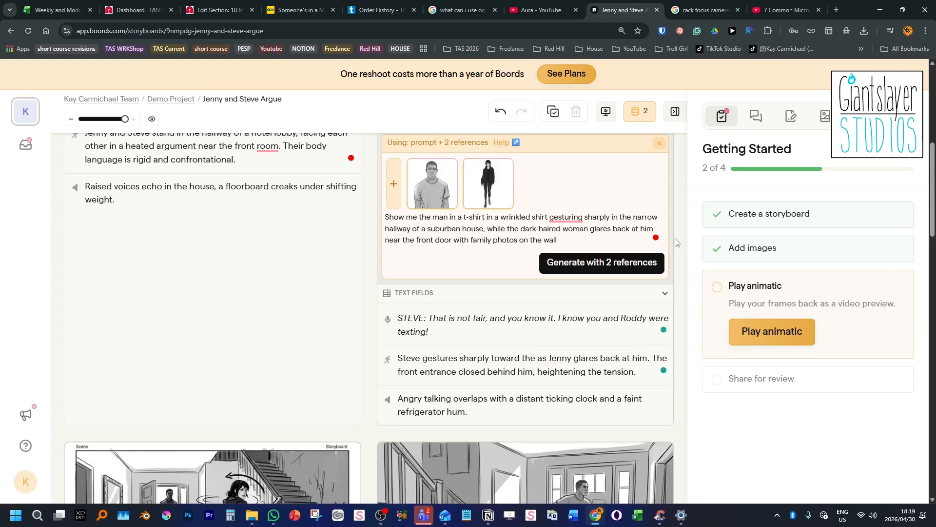
{"action": "key", "text": "BackSpace"}
{"action": "key", "text": "BackSpace"}
{"action": "type", "text": "front"}
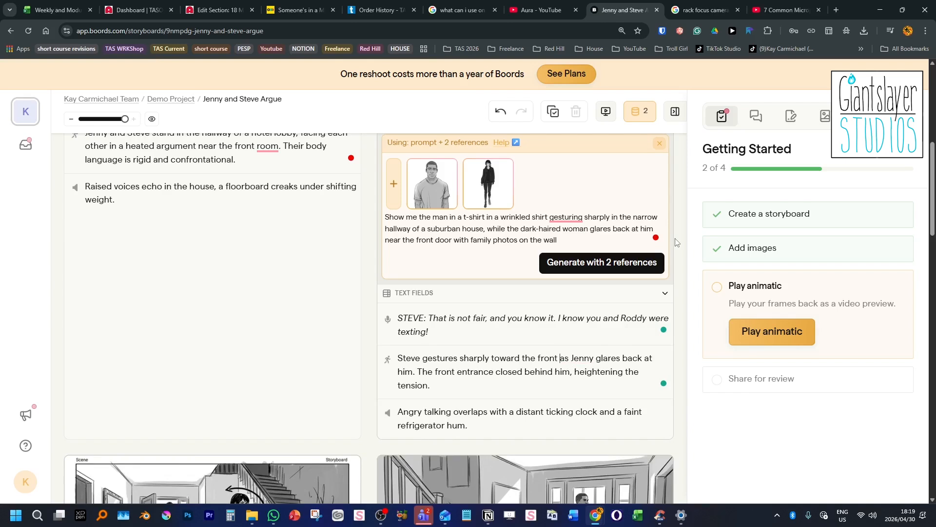
{"action": "key", "text": "BackSpace"}
{"action": "key", "text": "BackSpace"}
{"action": "key", "text": "BackSpace"}
{"action": "key", "text": "BackSpace"}
{"action": "key", "text": "BackSpace"}
{"action": "key", "text": "BackSpace"}
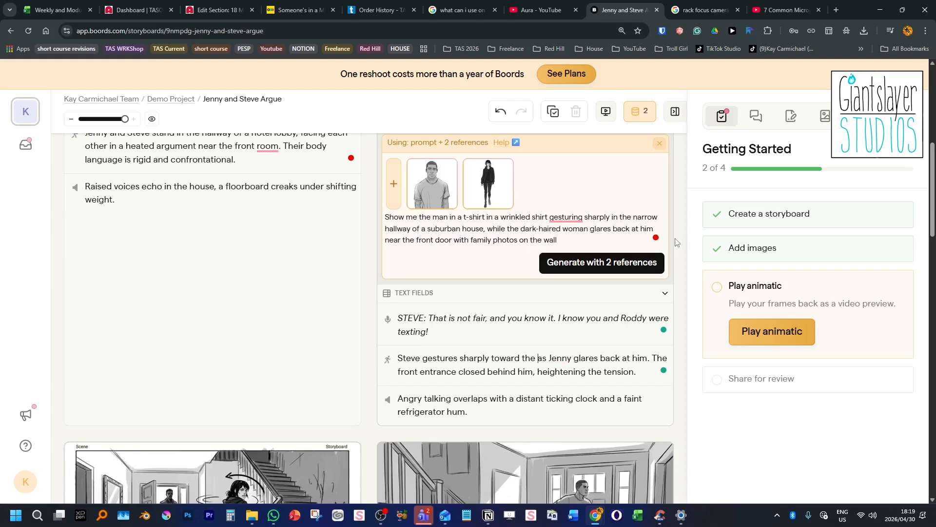
{"action": "type", "text": "rotating doors of the lobby"}
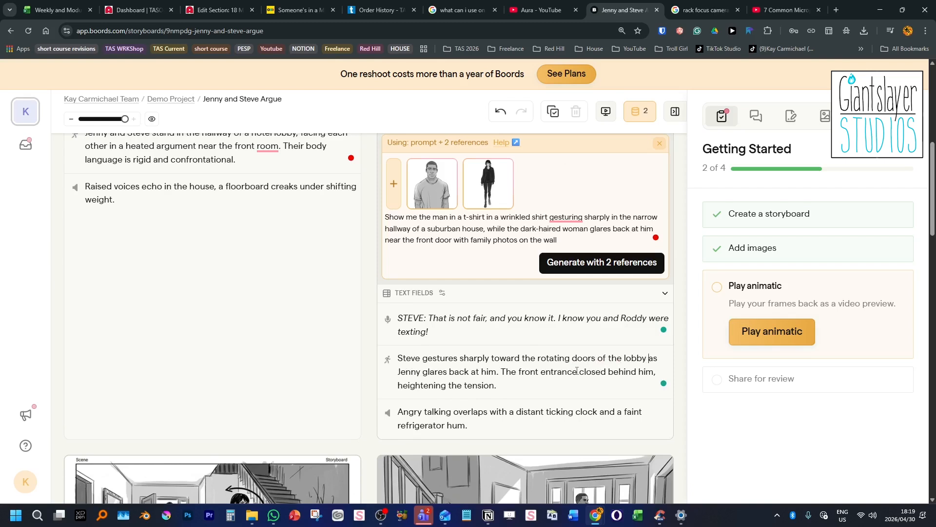
{"action": "left_click_drag", "start_coordinate": [499, 372], "coordinate": [508, 389]}
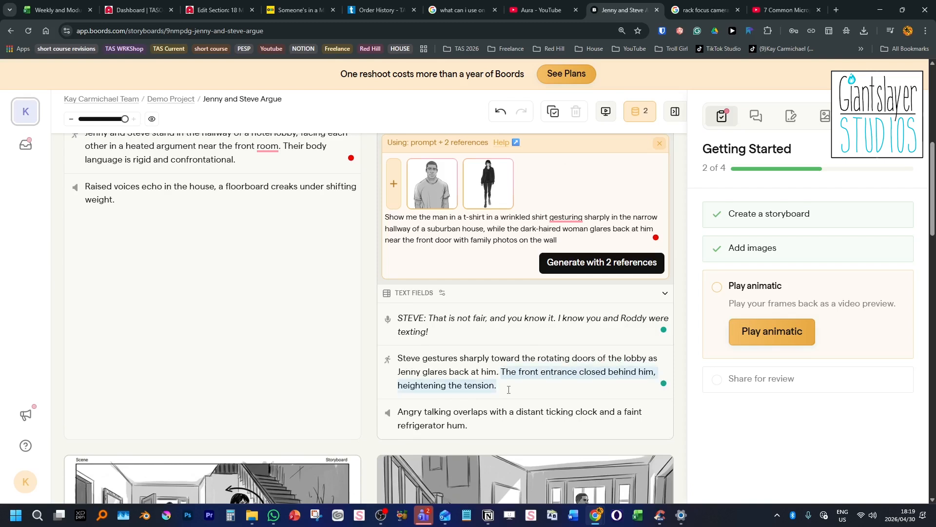
{"action": "key", "text": "BackSpace"}
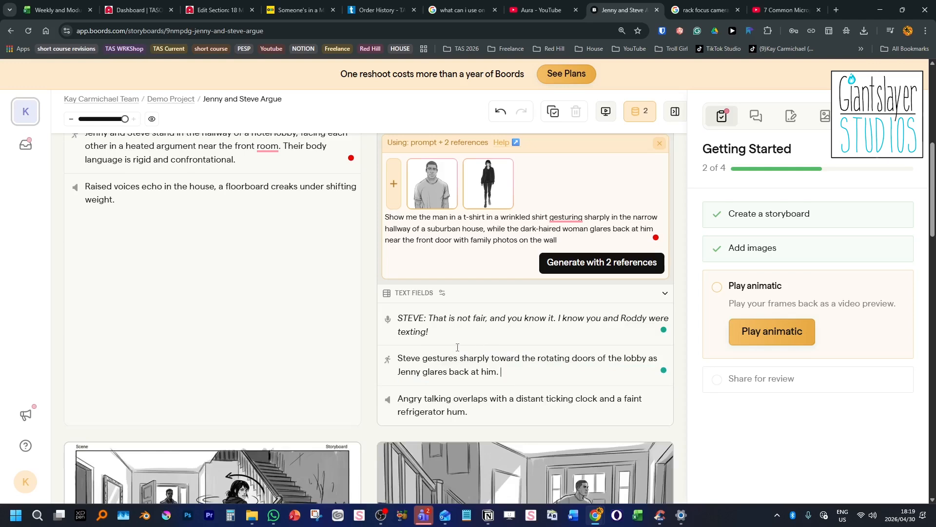
- In frame 1's action text, remove "near the front room" and insert "nice" before "hotel lobby"
{"action": "scroll", "coordinate": [458, 347], "scroll_direction": "up", "scroll_amount": 5}
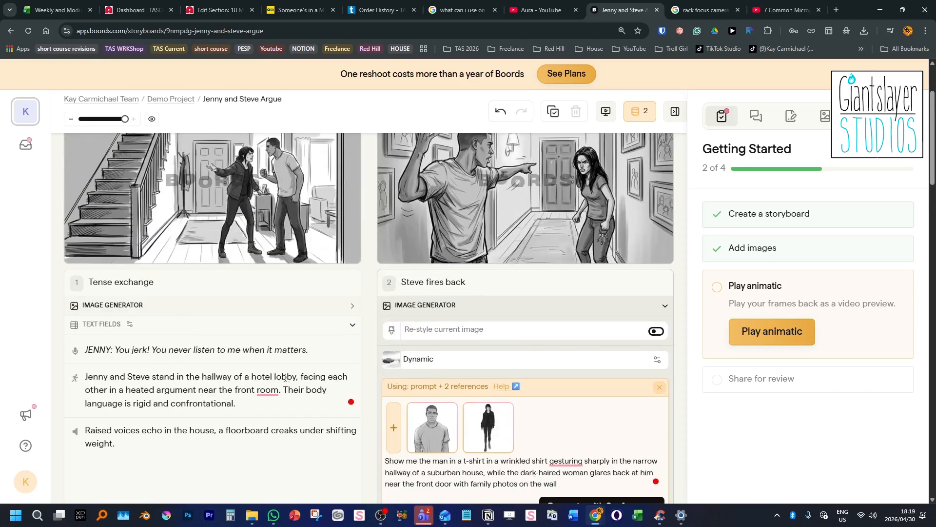
{"action": "left_click_drag", "start_coordinate": [279, 390], "coordinate": [197, 390]}
{"action": "key", "text": "BackSpace"}
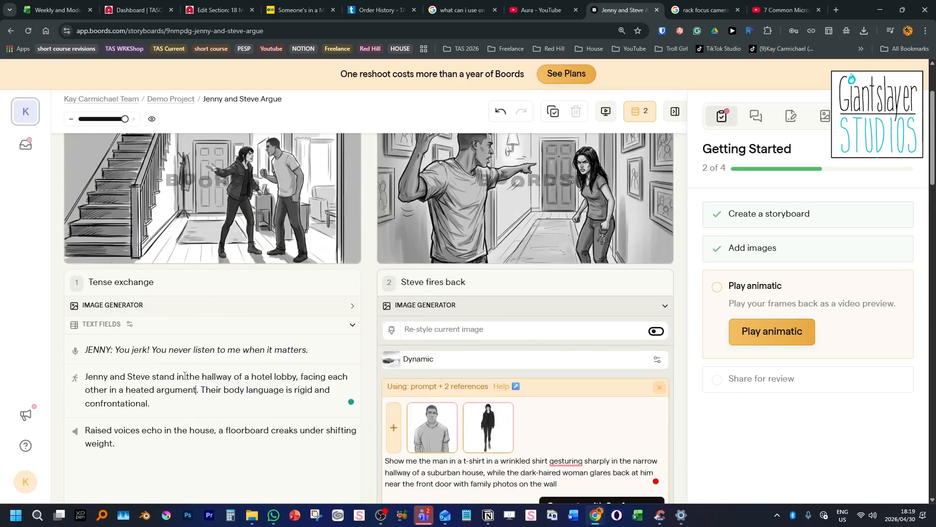
{"action": "type", "text": "nice"}
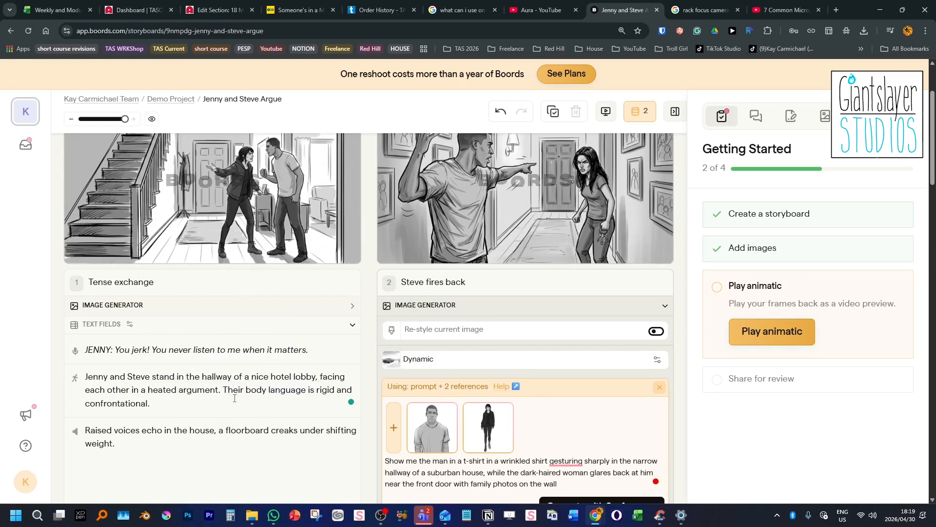
- Open the image generator of frame 1, "Tense exchange", and compare its prompt with the frame's action text
{"action": "left_click", "coordinate": [325, 308]}
{"action": "scroll", "coordinate": [316, 395], "scroll_direction": "down", "scroll_amount": 3}
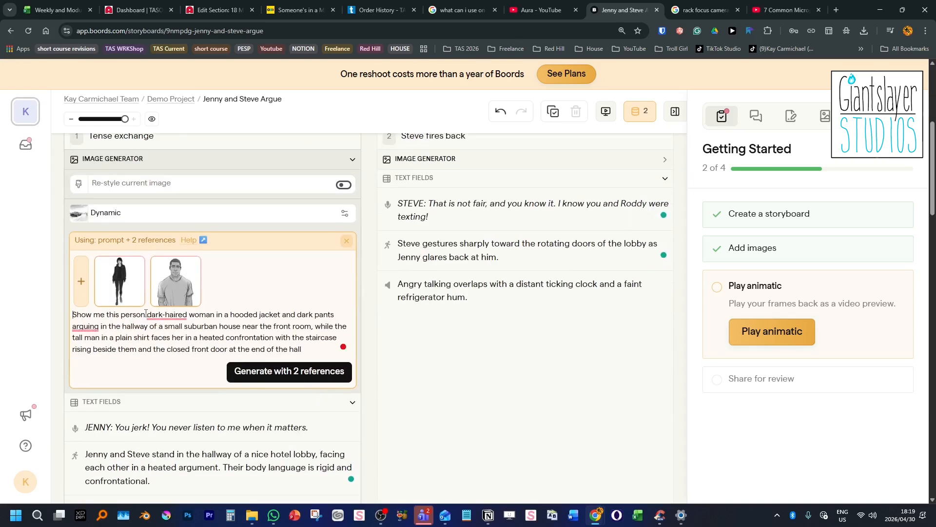
{"action": "scroll", "coordinate": [302, 351], "scroll_direction": "down", "scroll_amount": 2}
{"action": "left_click_drag", "start_coordinate": [174, 382], "coordinate": [81, 355]}
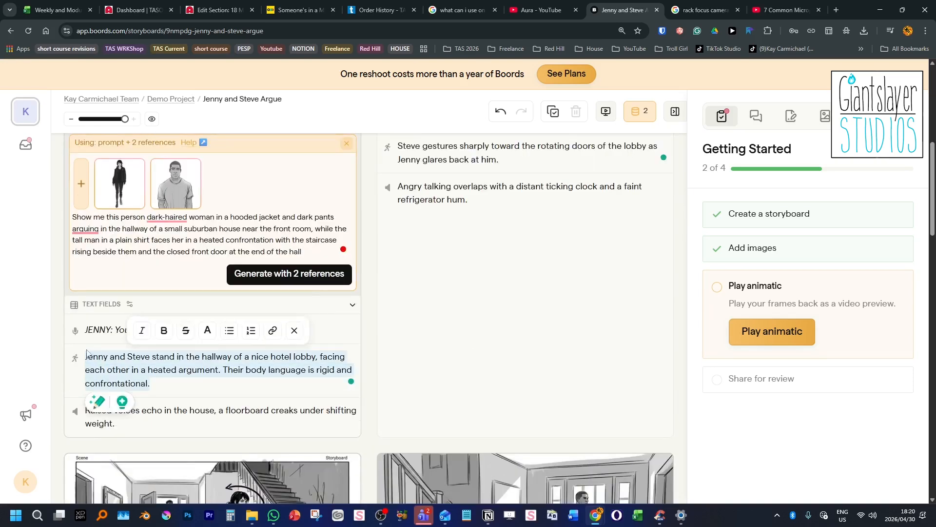
{"action": "left_click", "coordinate": [107, 369]}
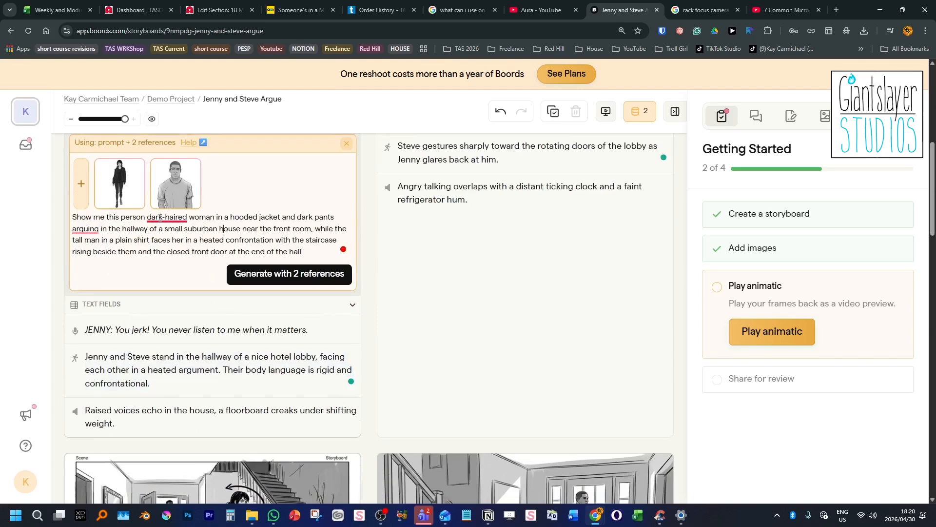
{"action": "left_click_drag", "start_coordinate": [181, 361], "coordinate": [221, 380]}
{"action": "left_click", "coordinate": [177, 252]}
{"action": "scroll", "coordinate": [86, 316], "scroll_direction": "up", "scroll_amount": 3}
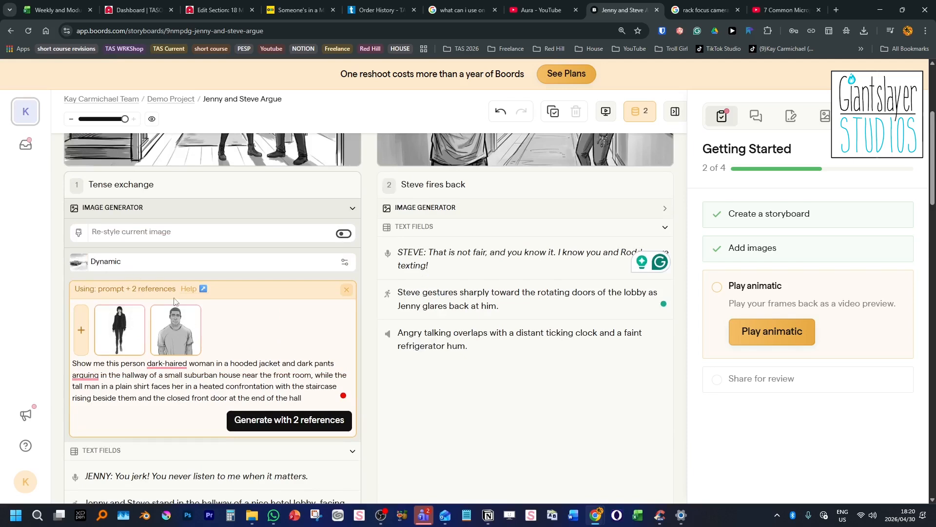
{"action": "scroll", "coordinate": [226, 368], "scroll_direction": "down", "scroll_amount": 3}
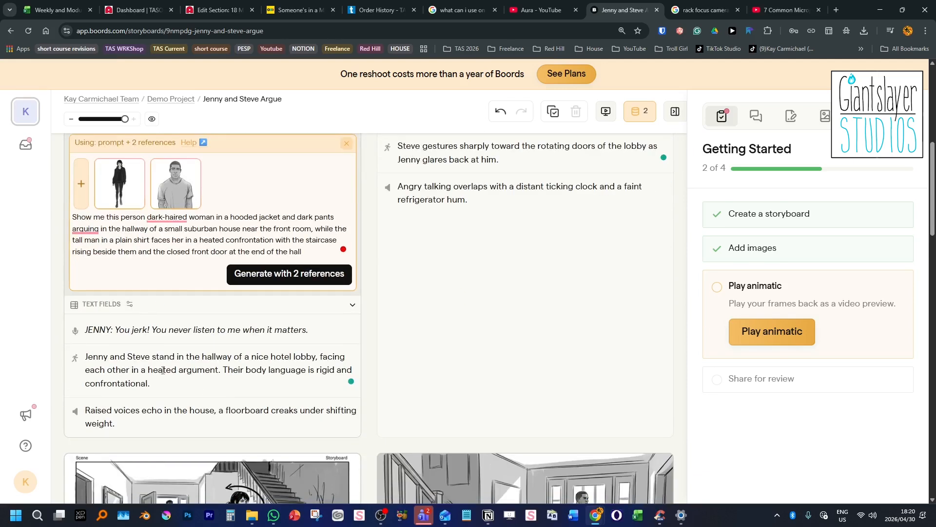
{"action": "scroll", "coordinate": [292, 369], "scroll_direction": "up", "scroll_amount": 2}
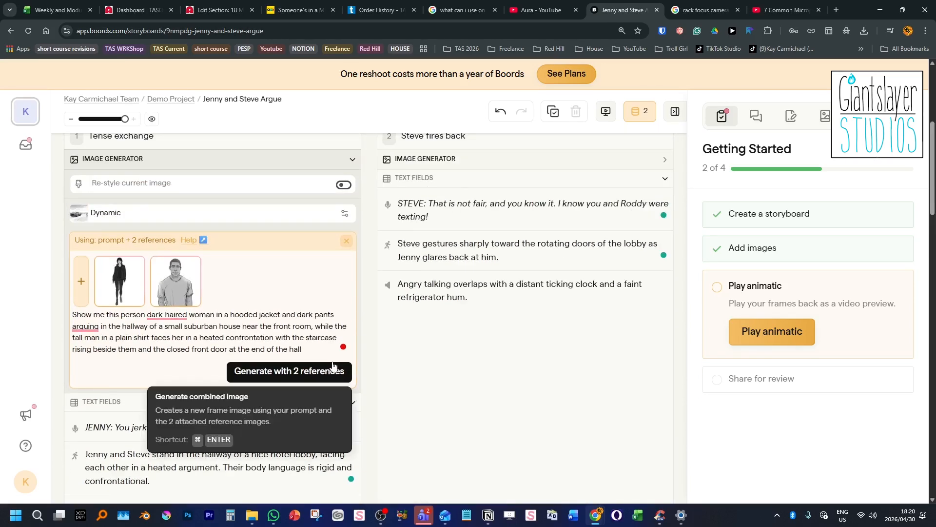
- Check which existing storyboard frames are available as references for frame 1's image
{"action": "left_click", "coordinate": [81, 280]}
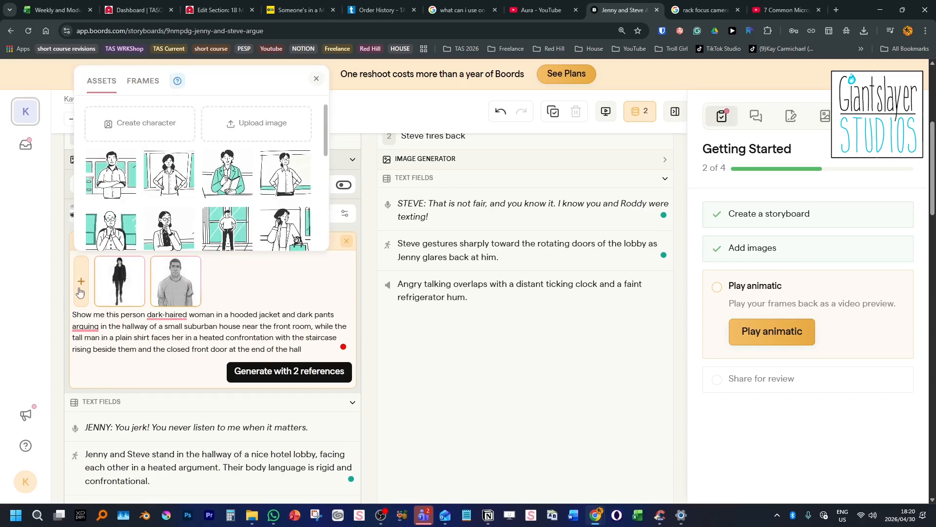
{"action": "scroll", "coordinate": [231, 195], "scroll_direction": "down", "scroll_amount": 1}
{"action": "left_click", "coordinate": [143, 80]}
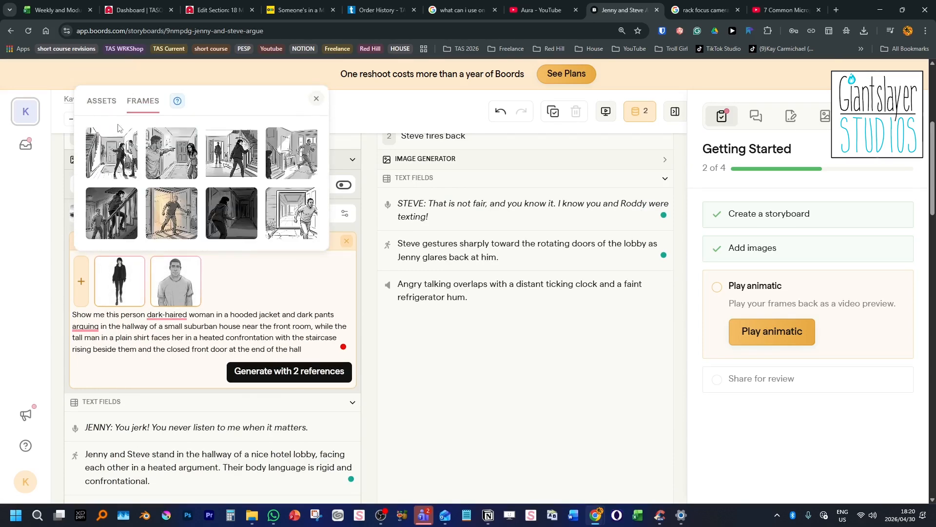
{"action": "left_click", "coordinate": [316, 98]}
- In frame 1's image prompt, replace "small suburban house" with "nice hotel lobby"
{"action": "scroll", "coordinate": [285, 281], "scroll_direction": "up", "scroll_amount": 5}
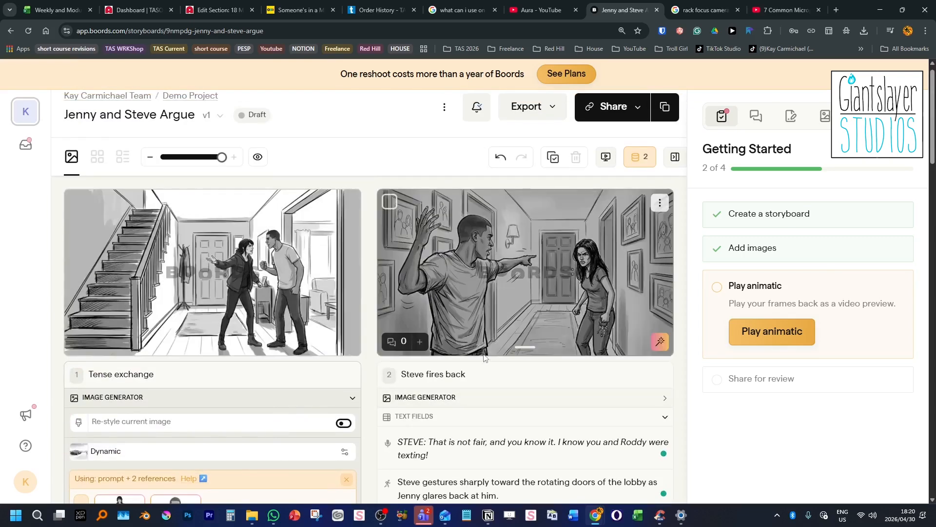
{"action": "scroll", "coordinate": [484, 357], "scroll_direction": "down", "scroll_amount": 3}
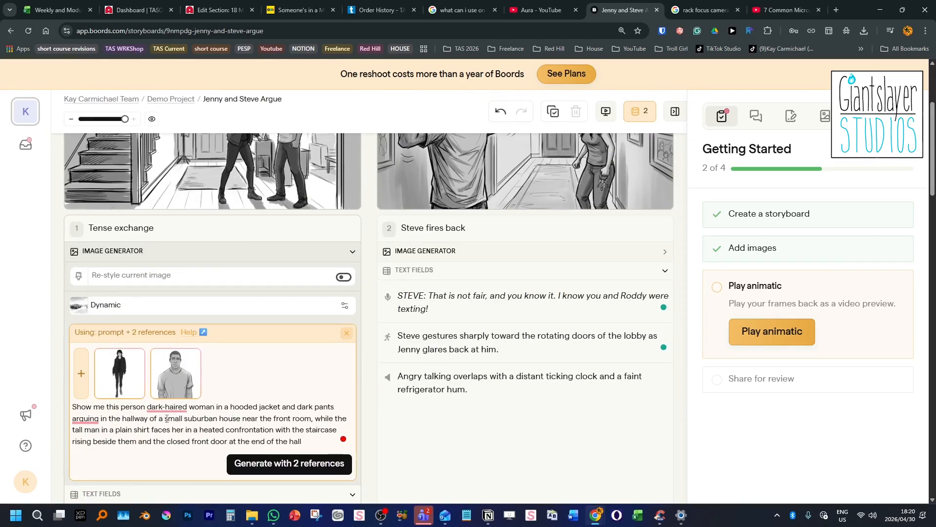
{"action": "left_click_drag", "start_coordinate": [163, 417], "coordinate": [238, 417]}
{"action": "type", "text": "nice hotel lobby"}
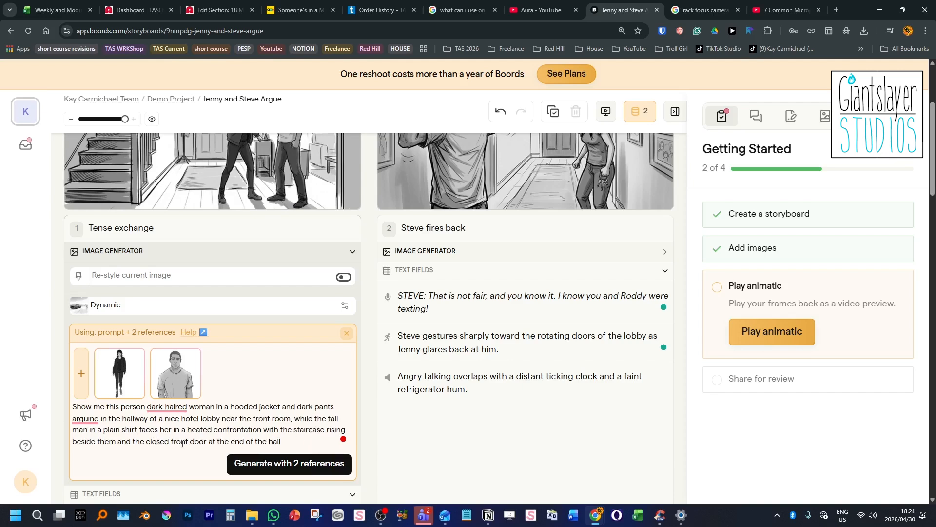
- Delete "and the closed front door at the end of the hall" from frame 1's prompt and generate its image with the 2 references
{"action": "left_click", "coordinate": [286, 441]}
{"action": "key", "text": "BackSpace"}
{"action": "key", "text": "BackSpace"}
{"action": "key", "text": "BackSpace"}
{"action": "key", "text": "BackSpace"}
{"action": "key", "text": "BackSpace"}
{"action": "key", "text": "BackSpace"}
{"action": "key", "text": "BackSpace"}
{"action": "key", "text": "BackSpace"}
{"action": "key", "text": "BackSpace"}
{"action": "key", "text": "BackSpace"}
{"action": "key", "text": "BackSpace"}
{"action": "key", "text": "BackSpace"}
{"action": "key", "text": "BackSpace"}
{"action": "key", "text": "BackSpace"}
{"action": "key", "text": "BackSpace"}
{"action": "key", "text": "BackSpace"}
{"action": "key", "text": "BackSpace"}
{"action": "key", "text": "BackSpace"}
{"action": "key", "text": "BackSpace"}
{"action": "key", "text": "BackSpace"}
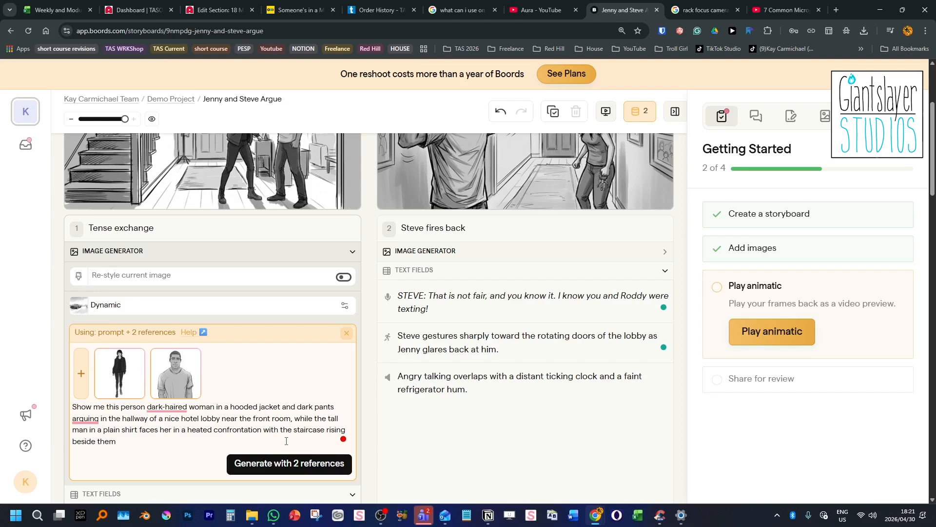
{"action": "left_click", "coordinate": [281, 463]}
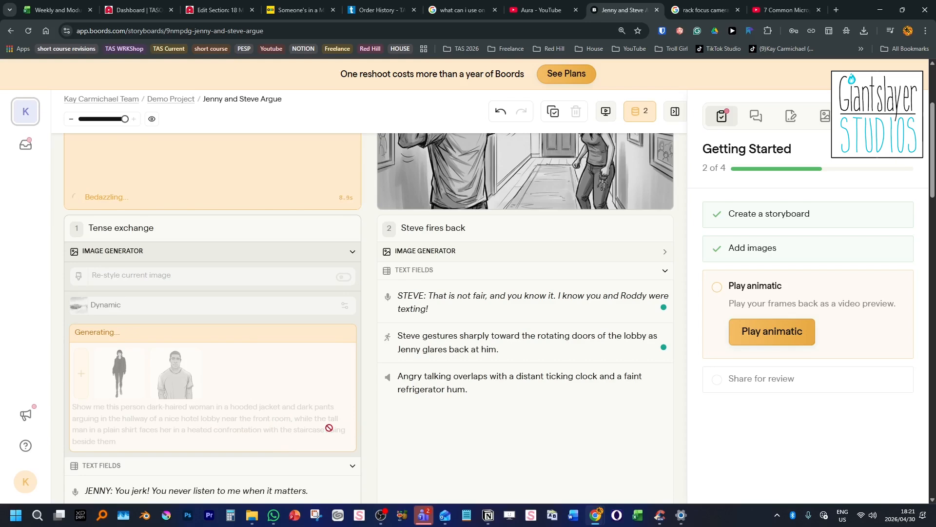
- In frame 2's image prompt, replace "in the narrow hallway of a suburban house" with "to the rotating door of the hotel lobby"
{"action": "scroll", "coordinate": [329, 428], "scroll_direction": "up", "scroll_amount": 3}
{"action": "left_click", "coordinate": [666, 394]}
{"action": "scroll", "coordinate": [666, 398], "scroll_direction": "down", "scroll_amount": 2}
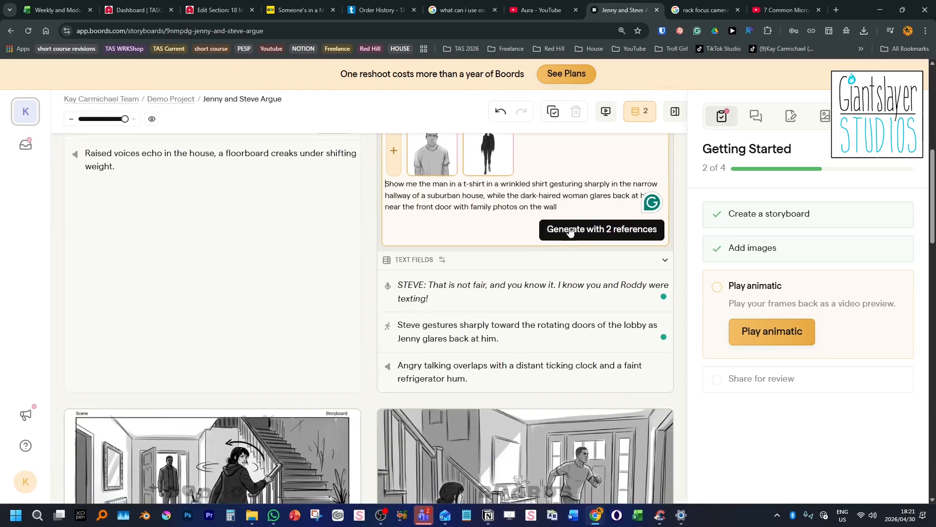
{"action": "left_click_drag", "start_coordinate": [612, 181], "coordinate": [484, 196]}
{"action": "type", "text": "to the "}
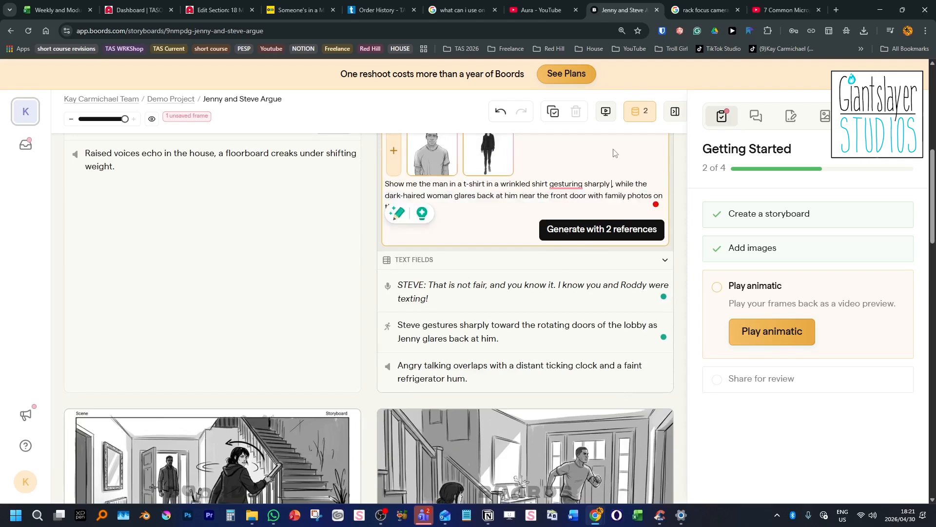
{"action": "type", "text": "rot"}
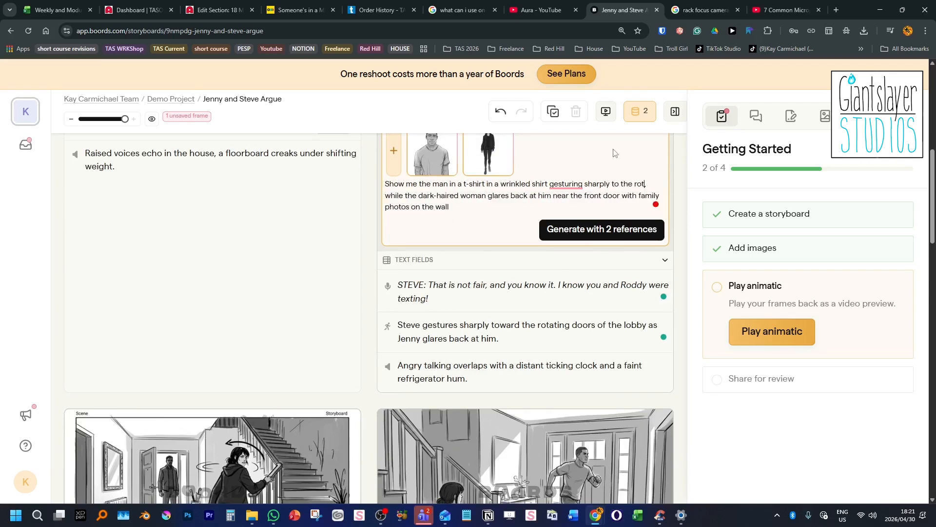
{"action": "type", "text": "ating door of the"}
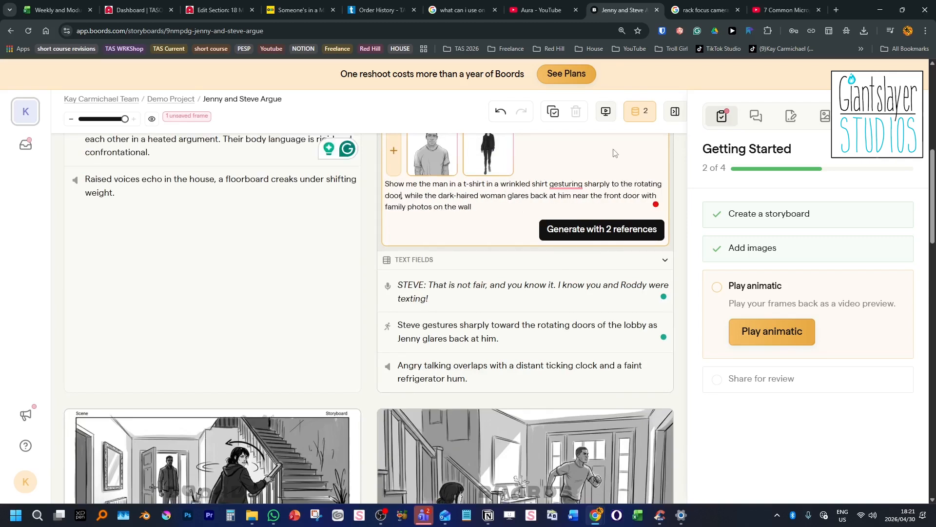
{"action": "type", "text": " hotel lobby"}
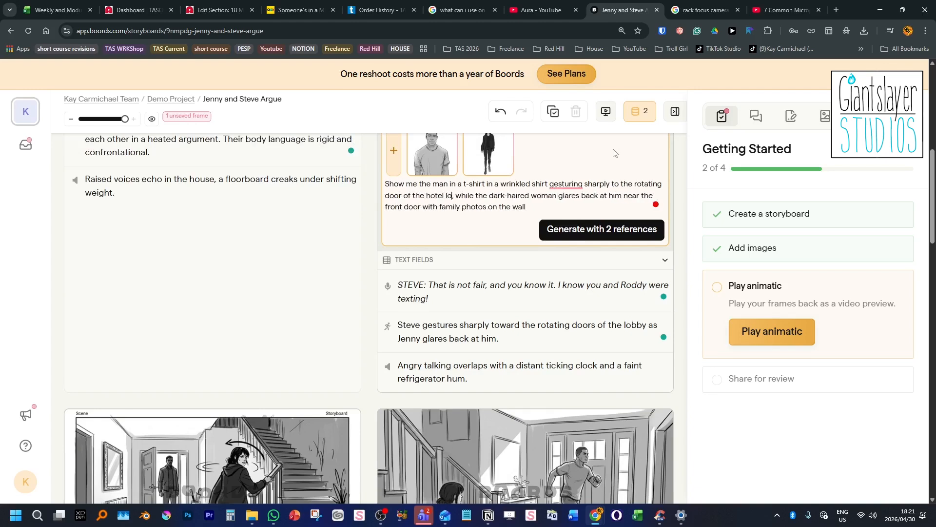
- Delete "near the front door with family photos on the wall" from the end of frame 2's image prompt
{"action": "scroll", "coordinate": [491, 268], "scroll_direction": "up", "scroll_amount": 5}
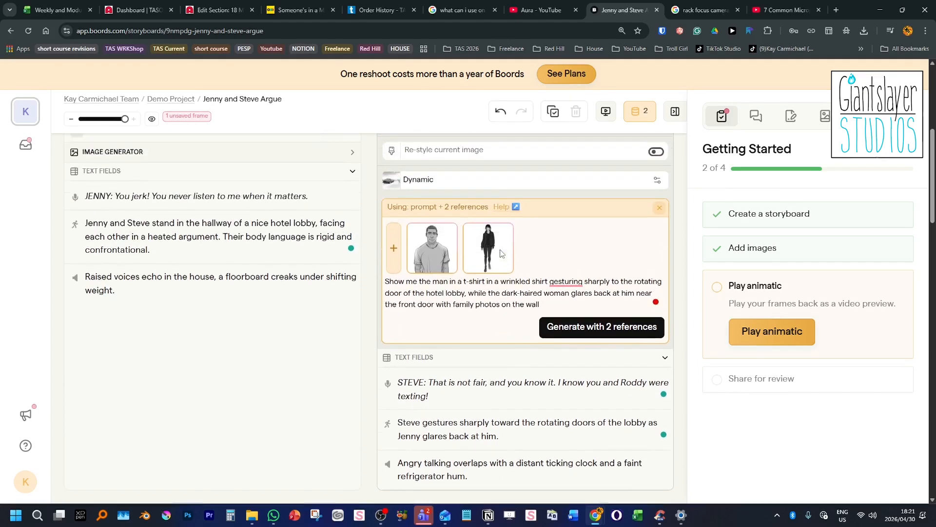
{"action": "left_click_drag", "start_coordinate": [634, 431], "coordinate": [540, 440]}
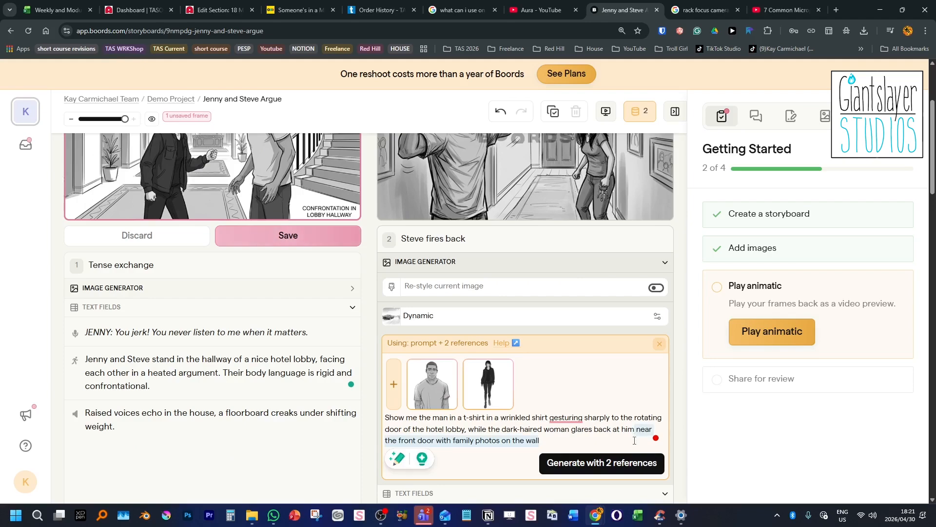
{"action": "key", "text": "BackSpace"}
{"action": "scroll", "coordinate": [244, 364], "scroll_direction": "down", "scroll_amount": 3}
- Save the newly generated hotel lobby image for frame 1, "Tense exchange"
{"action": "scroll", "coordinate": [244, 365], "scroll_direction": "up", "scroll_amount": 5}
{"action": "scroll", "coordinate": [244, 364], "scroll_direction": "up", "scroll_amount": 1}
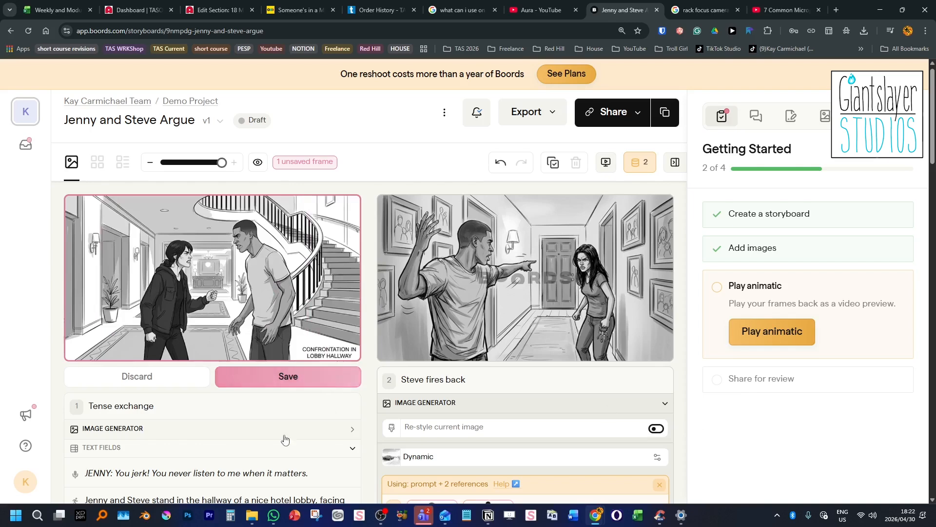
{"action": "left_click", "coordinate": [283, 379]}
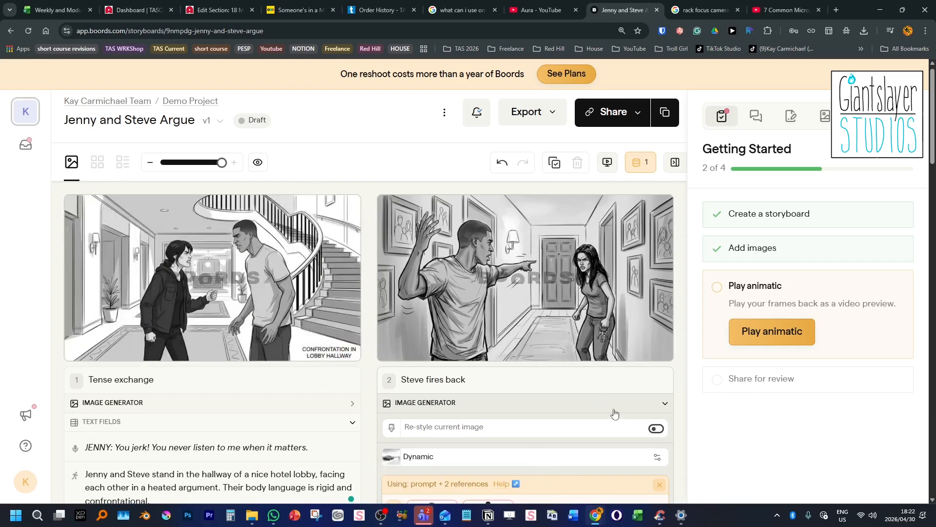
- Add frame 1's hotel lobby image as a third reference in the image generator of frame 2, "Steve fires back"
{"action": "scroll", "coordinate": [740, 407], "scroll_direction": "down", "scroll_amount": 2}
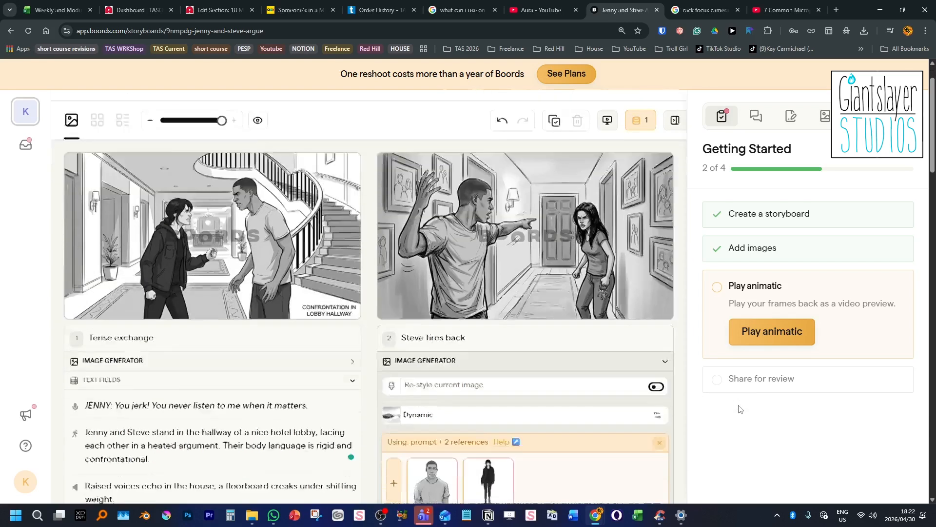
{"action": "left_click", "coordinate": [394, 427]}
{"action": "left_click", "coordinate": [425, 300]}
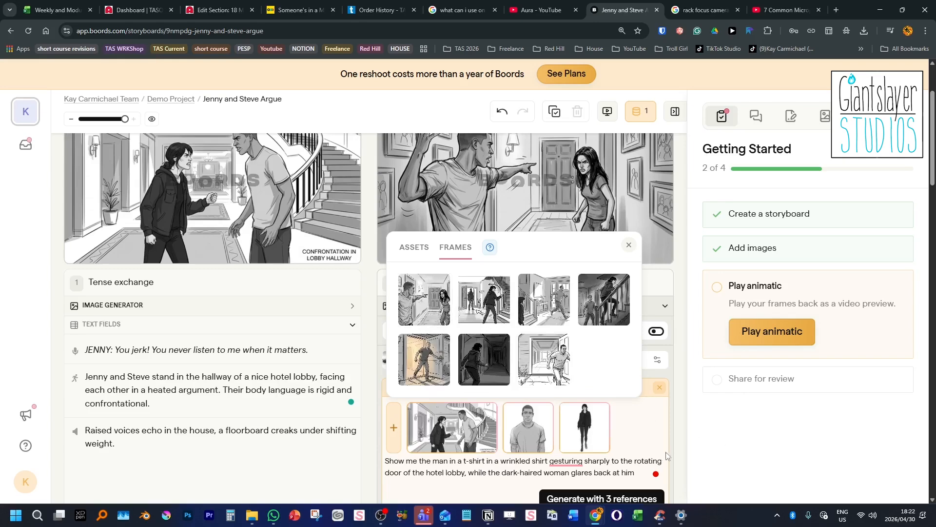
{"action": "left_click", "coordinate": [708, 445]}
- Compare the images of frames 1 and 2, and generate a new image for frame 2 with the 3 references
{"action": "scroll", "coordinate": [560, 390], "scroll_direction": "up", "scroll_amount": 2}
{"action": "scroll", "coordinate": [451, 225], "scroll_direction": "down", "scroll_amount": 3}
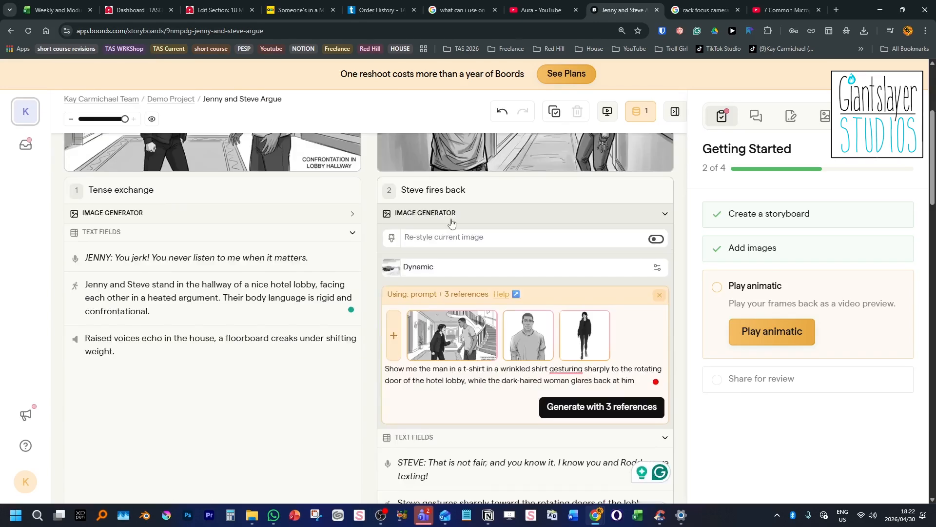
{"action": "scroll", "coordinate": [451, 227], "scroll_direction": "up", "scroll_amount": 4}
{"action": "scroll", "coordinate": [451, 227], "scroll_direction": "down", "scroll_amount": 4}
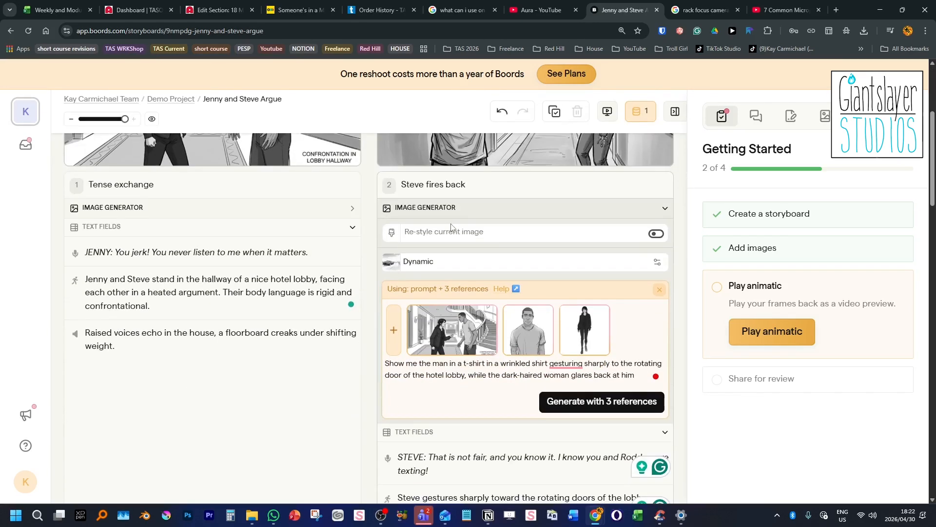
{"action": "scroll", "coordinate": [451, 227], "scroll_direction": "down", "scroll_amount": 2}
{"action": "scroll", "coordinate": [537, 292], "scroll_direction": "up", "scroll_amount": 6}
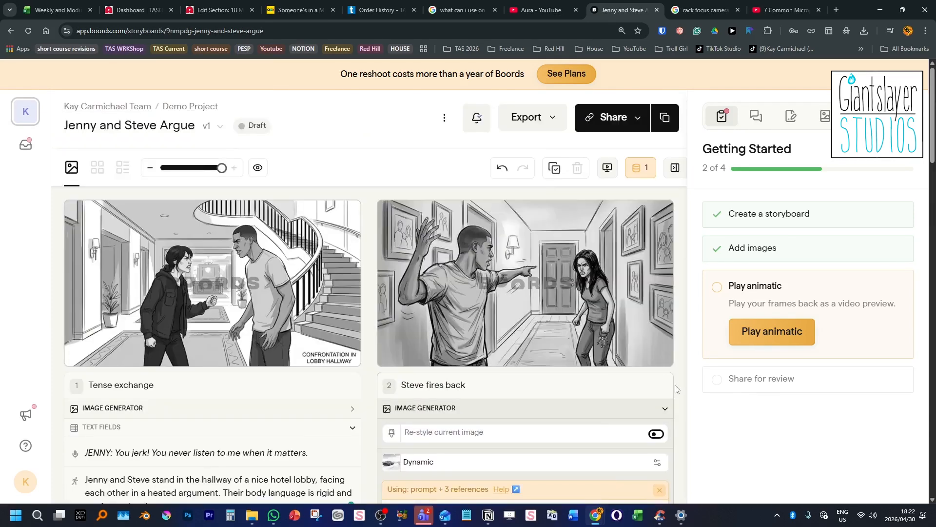
{"action": "scroll", "coordinate": [471, 236], "scroll_direction": "down", "scroll_amount": 4}
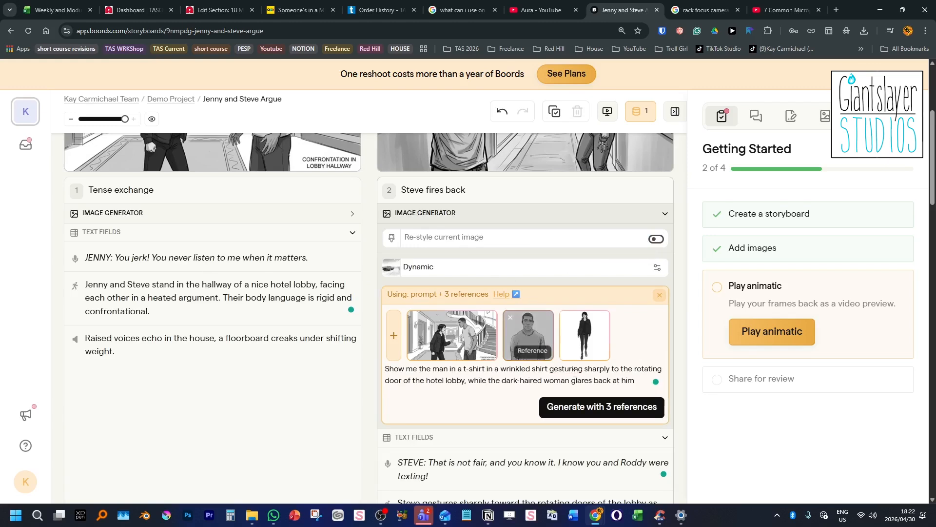
{"action": "left_click", "coordinate": [610, 412]}
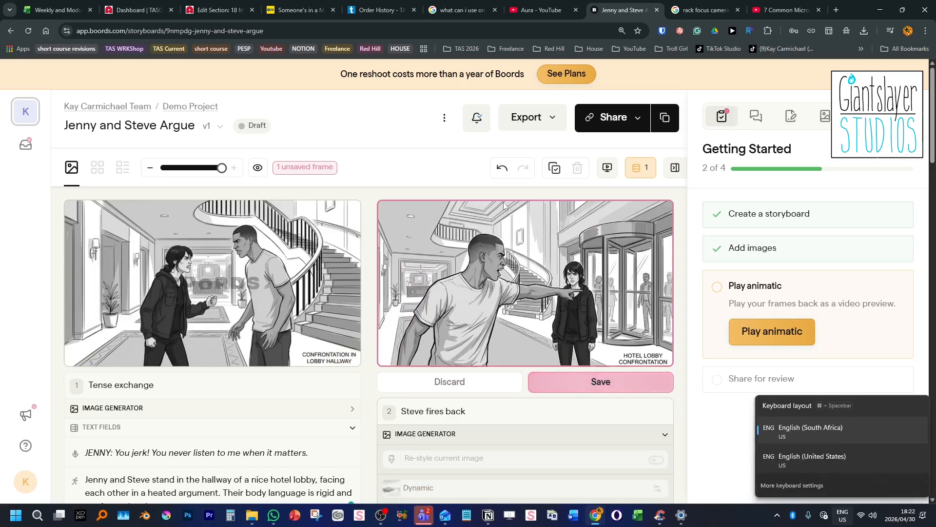
- Dismiss the keyboard layout popup and discard the pending image generated for frame 2
{"action": "left_click", "coordinate": [695, 424]}
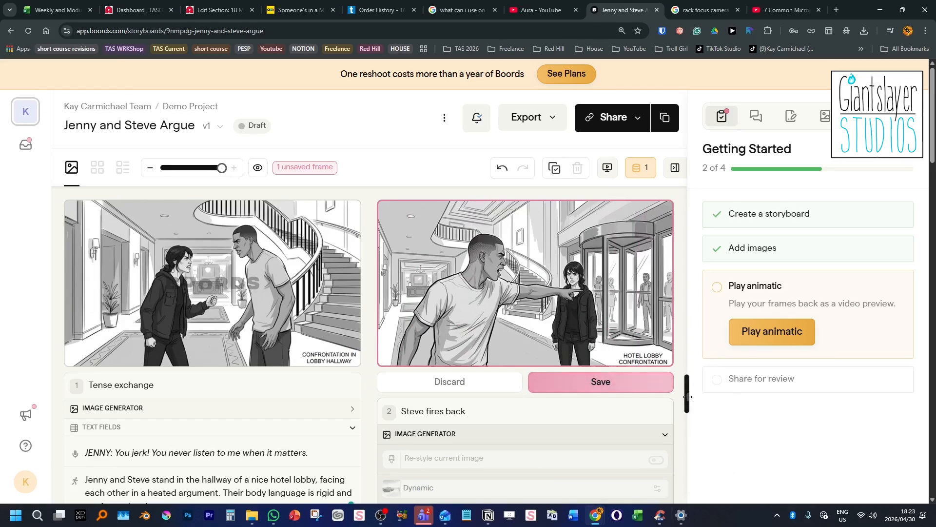
{"action": "scroll", "coordinate": [807, 448], "scroll_direction": "down", "scroll_amount": 1}
{"action": "scroll", "coordinate": [807, 448], "scroll_direction": "down", "scroll_amount": 3}
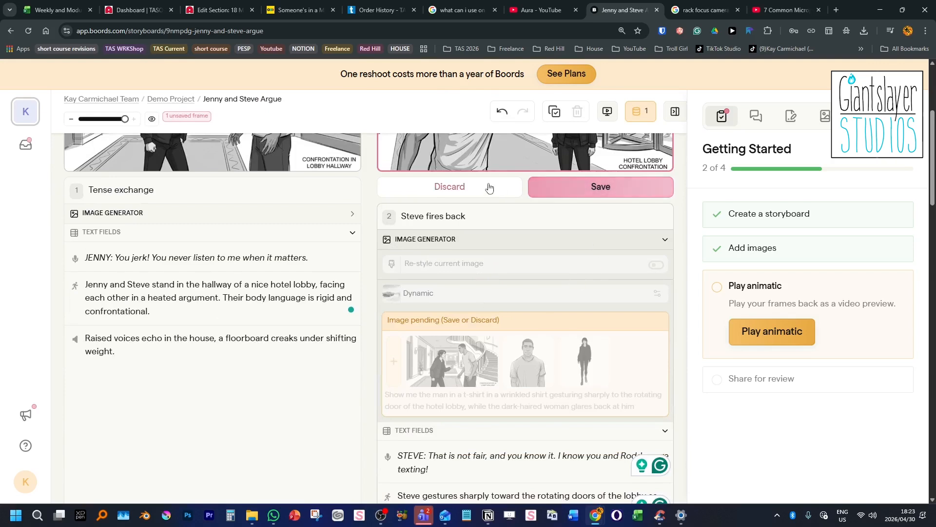
{"action": "left_click", "coordinate": [475, 189]}
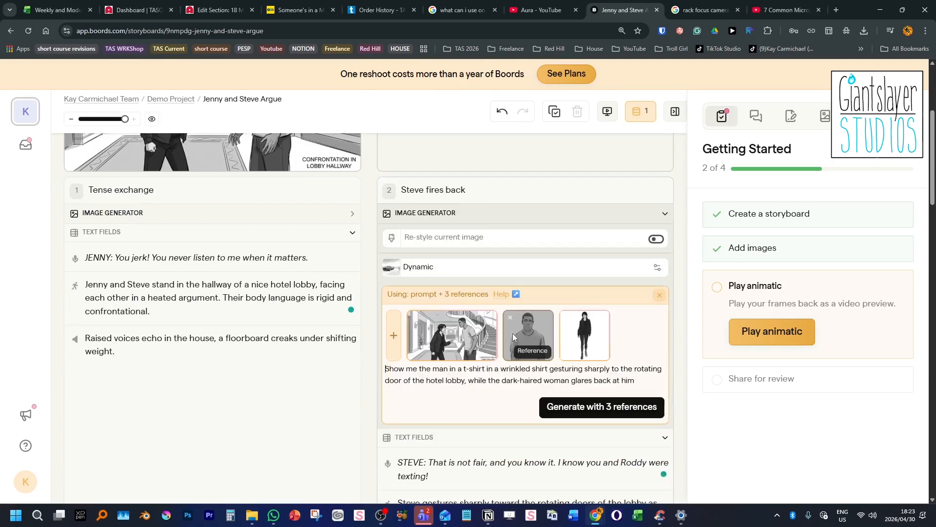
- In frame 2's image prompt, insert "Reverse shot:" at the beginning and delete "in a wrinkled shirt"
{"action": "key", "text": "ctrl+Home"}
{"action": "type", "text": "Reverse shot:"}
{"action": "double_click", "coordinate": [564, 368]}
{"action": "scroll", "coordinate": [656, 337], "scroll_direction": "up", "scroll_amount": 2}
{"action": "key", "text": "BackSpace"}
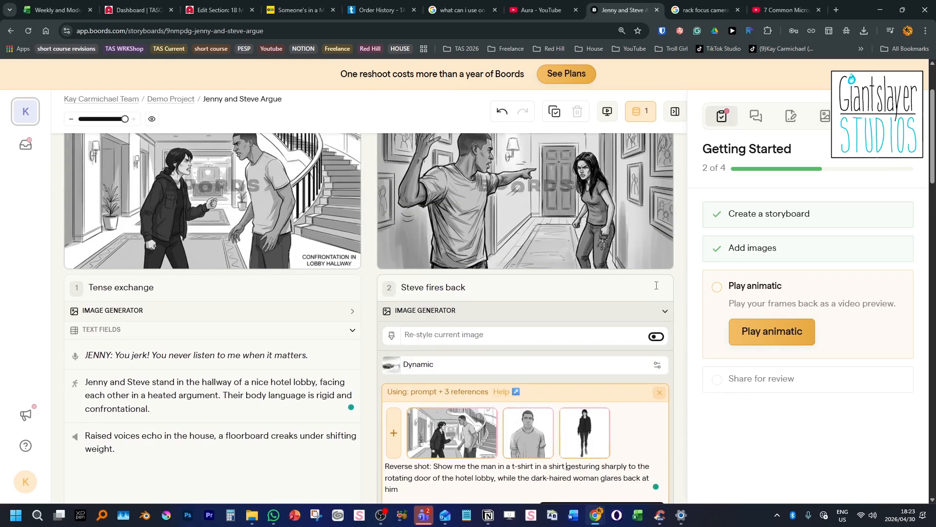
{"action": "key", "text": "BackSpace"}
{"action": "key", "text": "BackSpace"}
{"action": "key", "text": "BackSpace"}
{"action": "key", "text": "BackSpace"}
{"action": "key", "text": "BackSpace"}
{"action": "key", "text": "BackSpace"}
{"action": "key", "text": "BackSpace"}
{"action": "key", "text": "BackSpace"}
{"action": "key", "text": "BackSpace"}
{"action": "key", "text": "BackSpace"}
{"action": "key", "text": "BackSpace"}
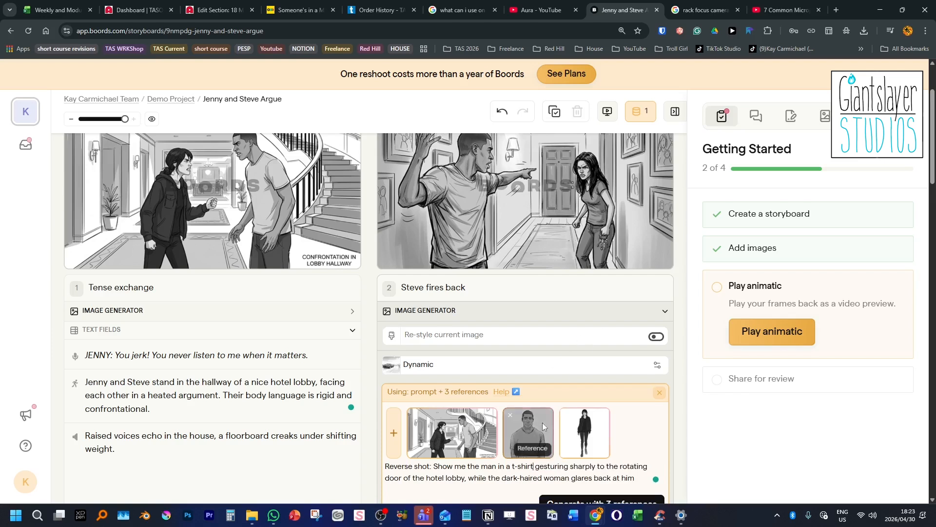
{"action": "scroll", "coordinate": [642, 464], "scroll_direction": "down", "scroll_amount": 1}
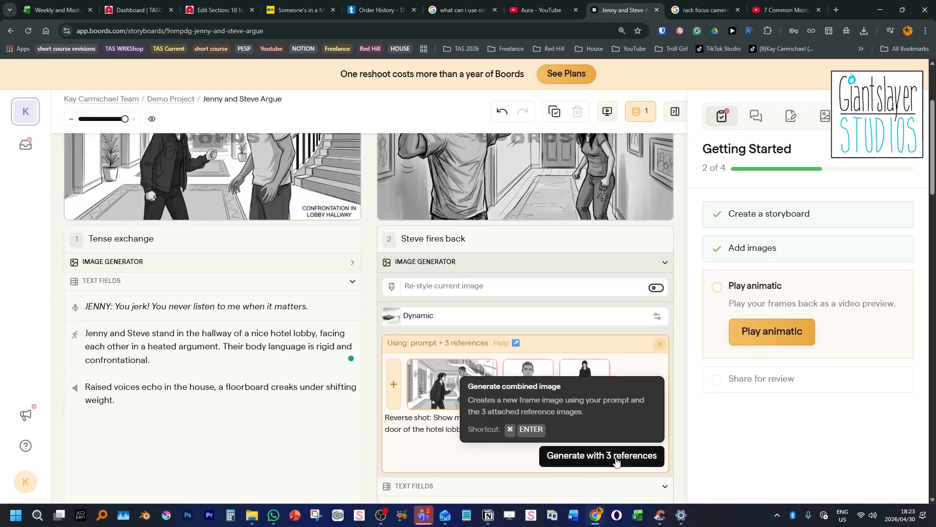
- Generate frame 2's image from the revised reverse-shot prompt and its 3 references
{"action": "left_click", "coordinate": [661, 464]}
{"action": "scroll", "coordinate": [660, 484], "scroll_direction": "down", "scroll_amount": 3}
{"action": "scroll", "coordinate": [808, 471], "scroll_direction": "down", "scroll_amount": 5}
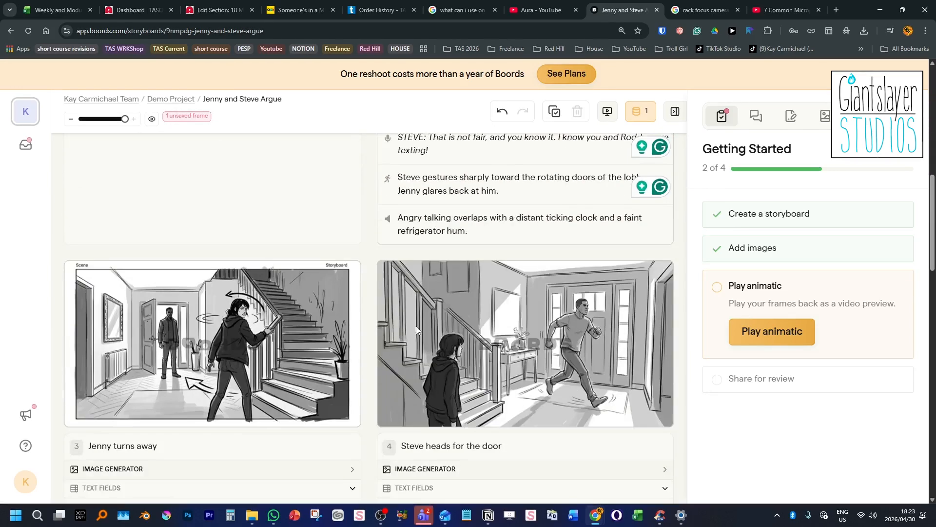
- Add frame 1's hotel lobby image as a second reference in the image generator of frame 3, "Jenny turns away"
{"action": "left_click", "coordinate": [198, 372]}
{"action": "scroll", "coordinate": [351, 386], "scroll_direction": "down", "scroll_amount": 2}
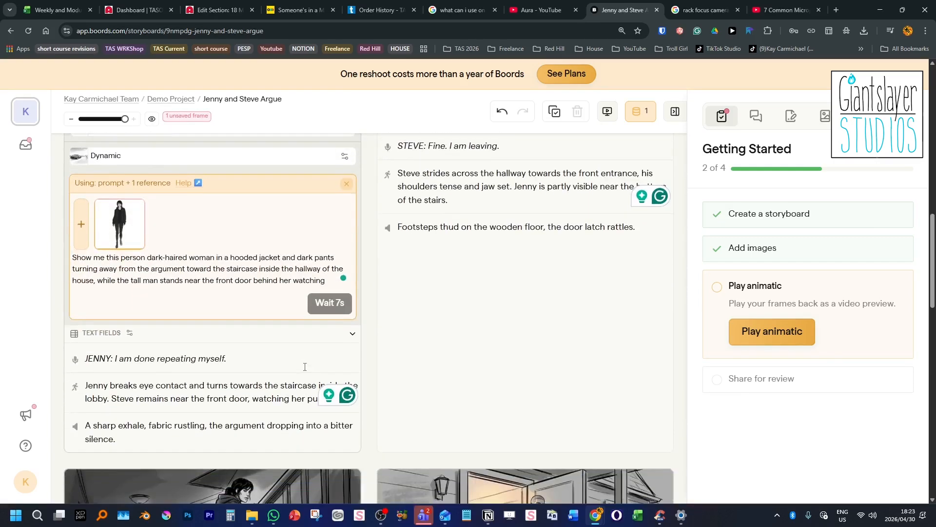
{"action": "scroll", "coordinate": [101, 431], "scroll_direction": "up", "scroll_amount": 4}
{"action": "left_click", "coordinate": [81, 421]}
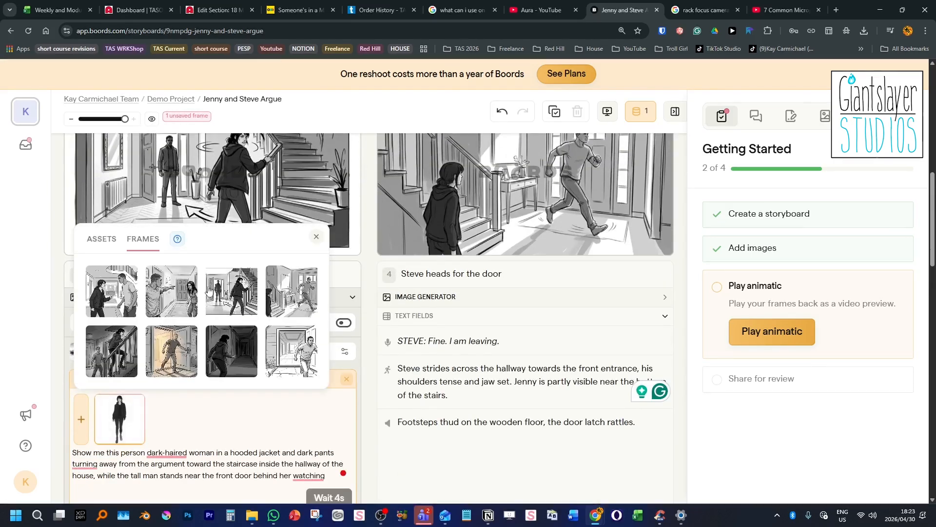
{"action": "left_click", "coordinate": [113, 291]}
{"action": "left_click", "coordinate": [368, 463]}
{"action": "scroll", "coordinate": [370, 464], "scroll_direction": "up", "scroll_amount": 2}
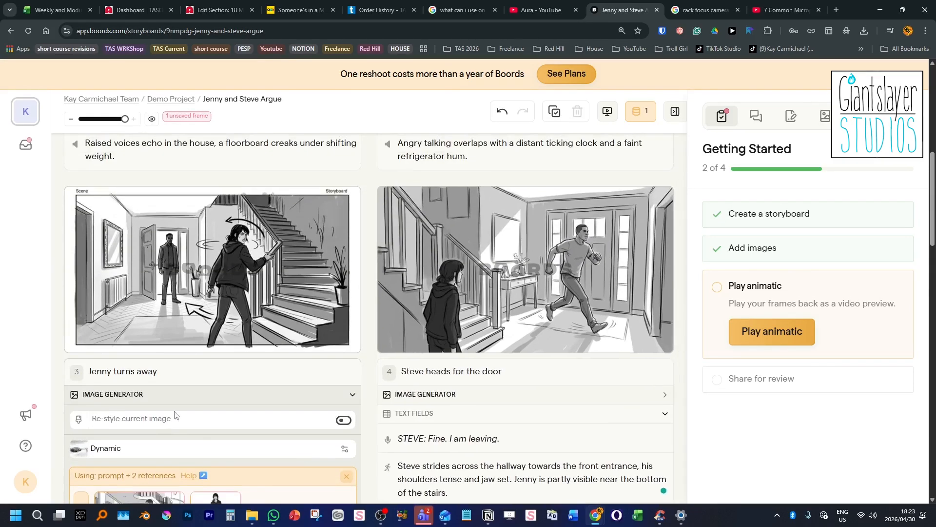
- In frame 3's image prompt, replace "this person" with "the" before "dark-haired woman"
{"action": "scroll", "coordinate": [147, 429], "scroll_direction": "down", "scroll_amount": 3}
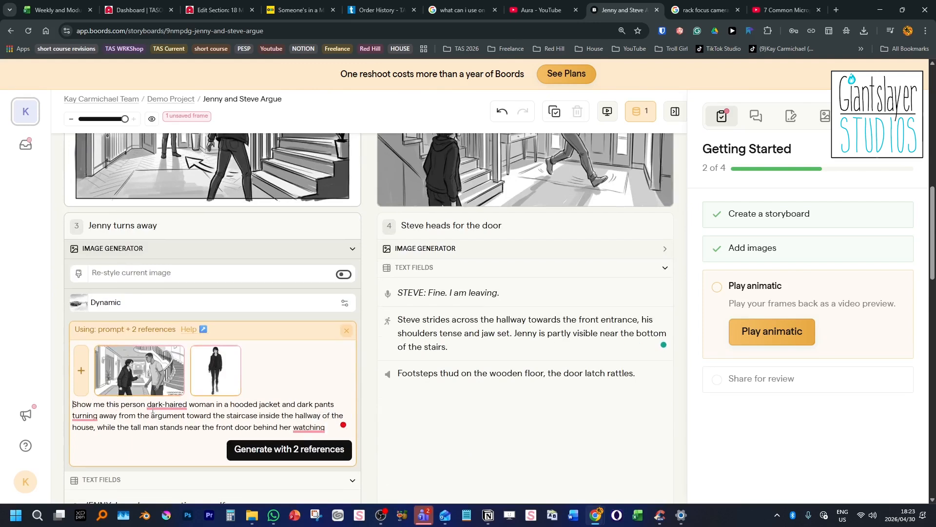
{"action": "key", "text": "BackSpace"}
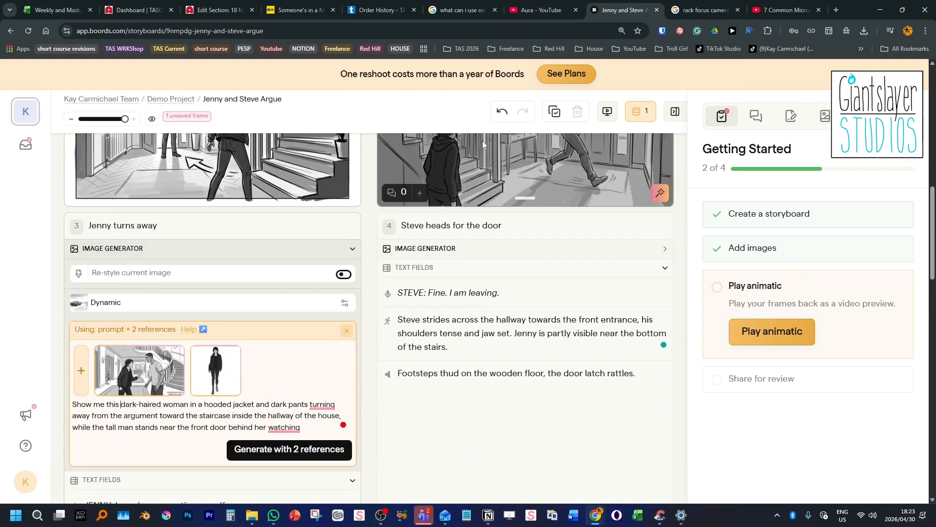
{"action": "key", "text": "BackSpace"}
{"action": "key", "text": "BackSpace"}
{"action": "key", "text": "BackSpace"}
{"action": "type", "text": "e"}
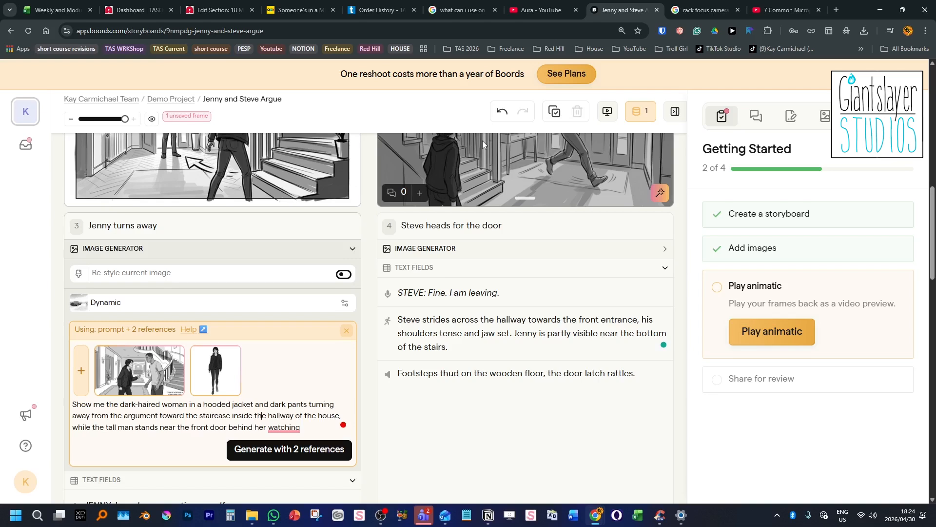
- Replace "hallway of the house" with "hotel lobby" in frame 3's image prompt
{"action": "key", "text": "ctrl+Delete"}
{"action": "key", "text": "ctrl+Delete"}
{"action": "key", "text": "ctrl+Delete"}
{"action": "key", "text": "ctrl+Delete"}
{"action": "type", "text": "hotel lobby"}
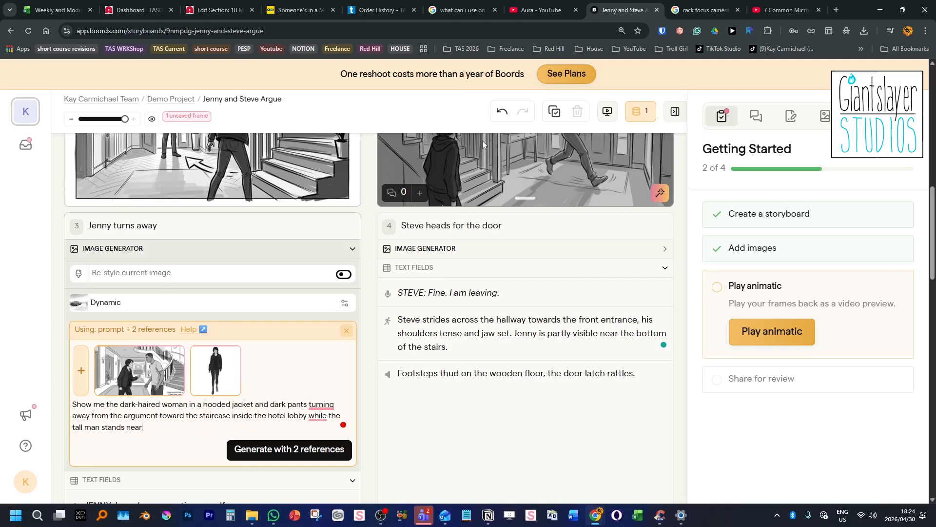
- End frame 3's prompt with "while the tall man watches her leave" and generate the image with the 2 references
{"action": "key", "text": "BackSpace"}
{"action": "key", "text": "BackSpace"}
{"action": "key", "text": "BackSpace"}
{"action": "key", "text": "BackSpace"}
{"action": "key", "text": "BackSpace"}
{"action": "key", "text": "BackSpace"}
{"action": "key", "text": "BackSpace"}
{"action": "key", "text": "BackSpace"}
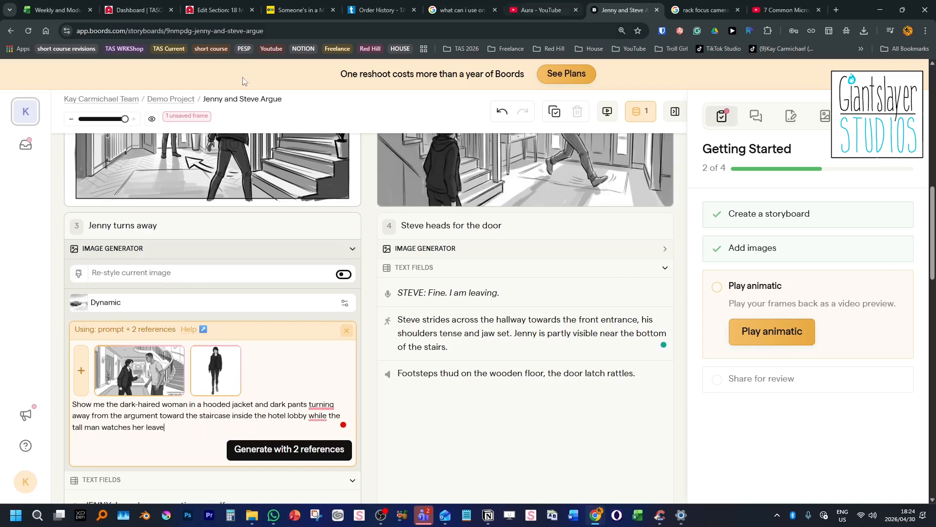
{"action": "left_click", "coordinate": [246, 451]}
- Save the pending reverse-angle image generated for frame 2, "Steve fires back"
{"action": "scroll", "coordinate": [402, 368], "scroll_direction": "up", "scroll_amount": 10}
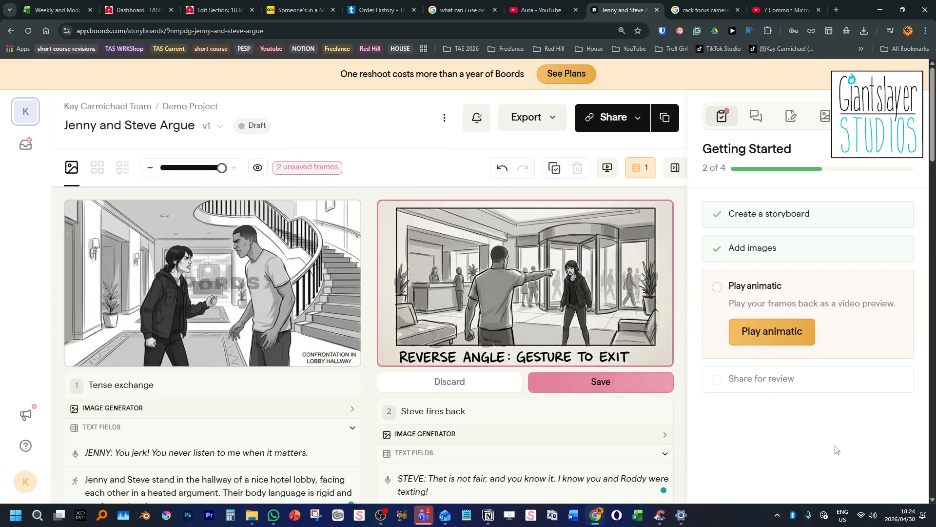
{"action": "scroll", "coordinate": [641, 341], "scroll_direction": "down", "scroll_amount": 1}
{"action": "left_click", "coordinate": [641, 341]}
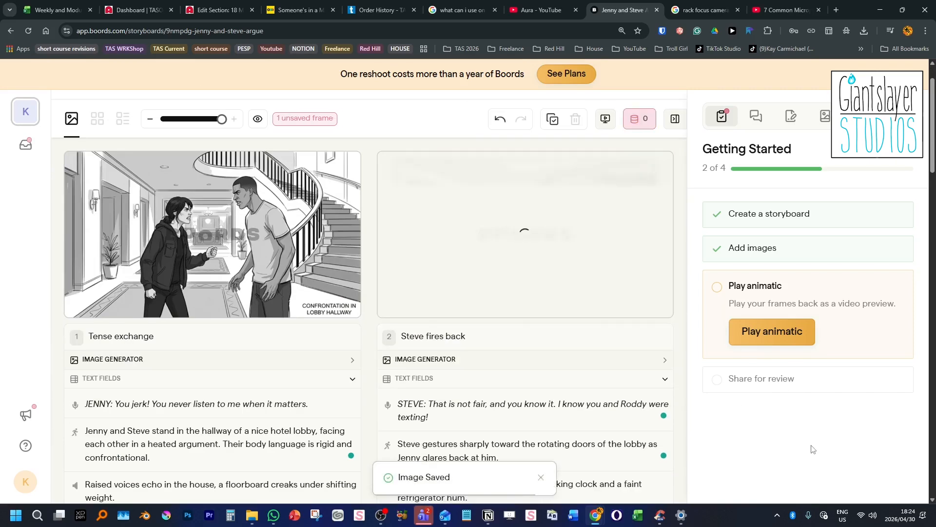
- Compare frame 3's newly generated image with its previous one, and save the new image
{"action": "scroll", "coordinate": [751, 430], "scroll_direction": "down", "scroll_amount": 2}
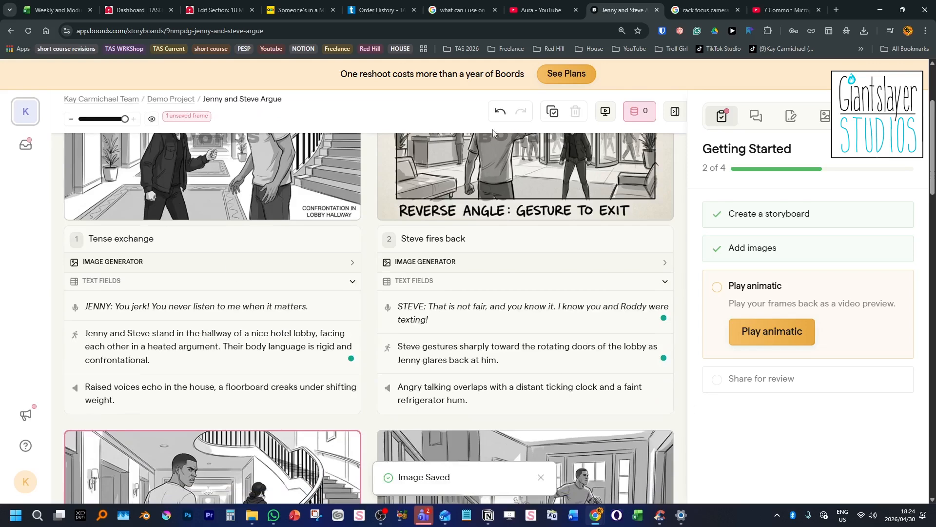
{"action": "scroll", "coordinate": [341, 366], "scroll_direction": "down", "scroll_amount": 3}
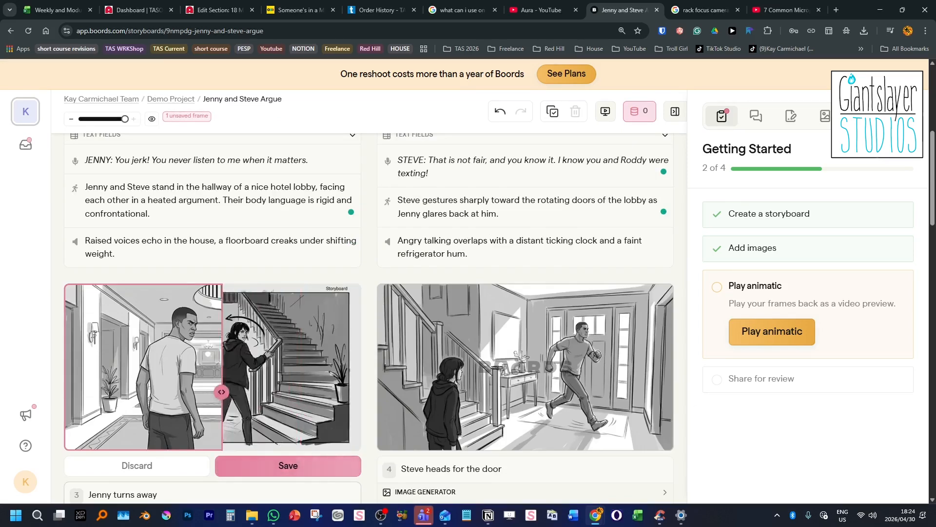
{"action": "scroll", "coordinate": [340, 386], "scroll_direction": "down", "scroll_amount": 2}
{"action": "scroll", "coordinate": [461, 356], "scroll_direction": "down", "scroll_amount": 3}
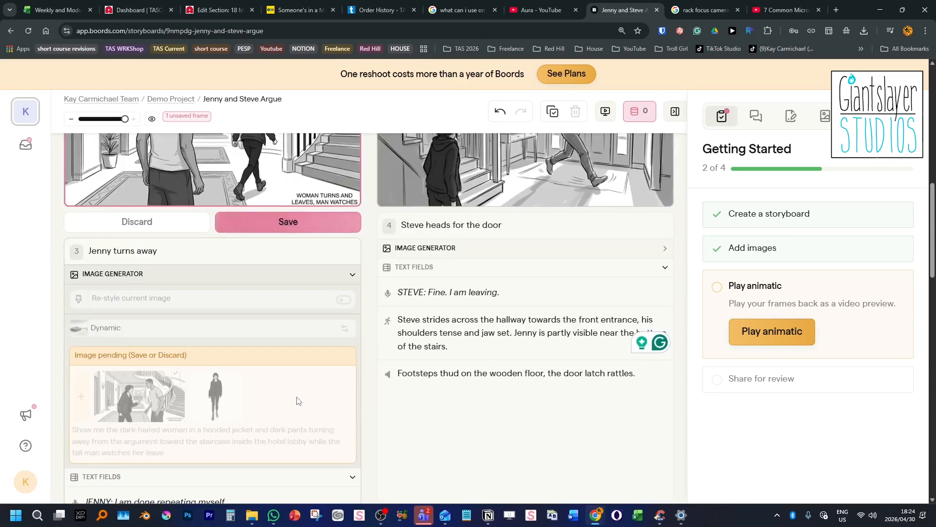
{"action": "scroll", "coordinate": [166, 305], "scroll_direction": "up", "scroll_amount": 2}
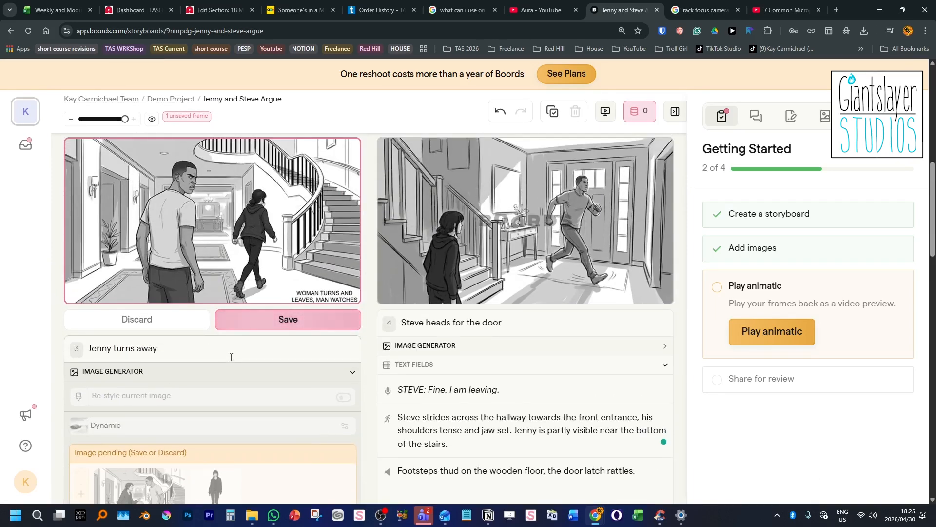
{"action": "scroll", "coordinate": [230, 358], "scroll_direction": "down", "scroll_amount": 2}
{"action": "scroll", "coordinate": [230, 360], "scroll_direction": "up", "scroll_amount": 5}
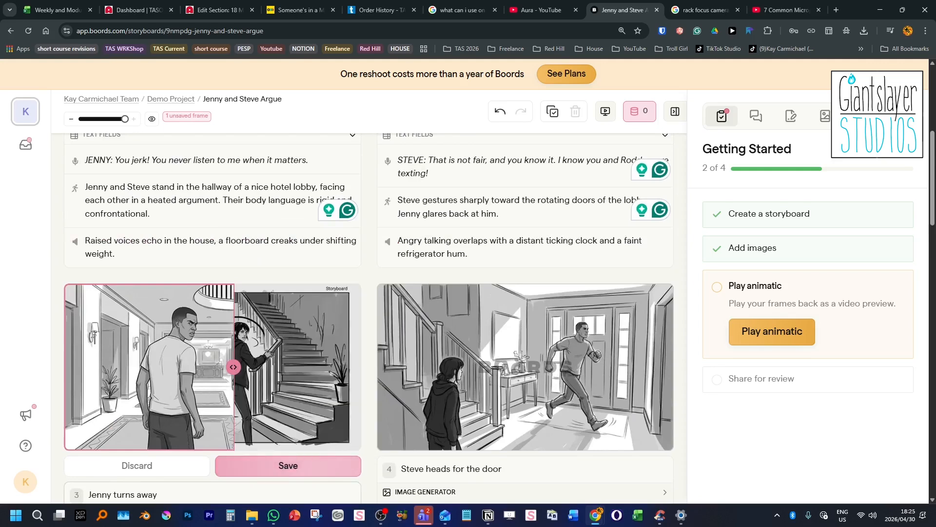
{"action": "scroll", "coordinate": [468, 390], "scroll_direction": "down", "scroll_amount": 2}
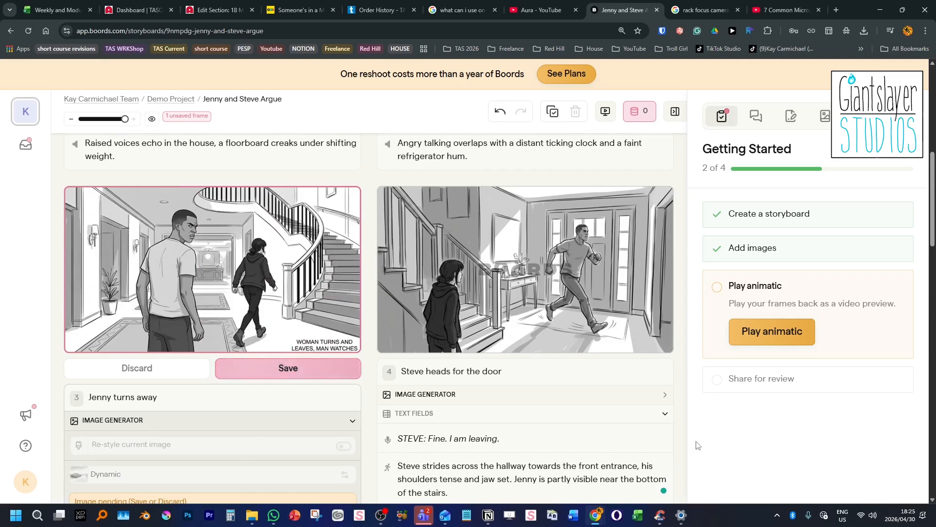
{"action": "left_click", "coordinate": [248, 374]}
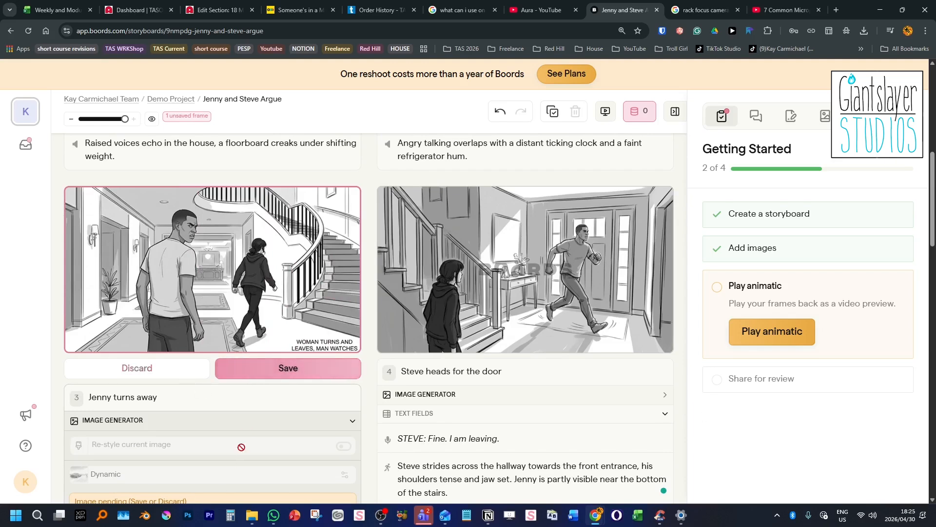
- Open the upgrade plans and compare the prices, AI image allowances and features of Free, Pro, Team and Agency
{"action": "scroll", "coordinate": [274, 329], "scroll_direction": "up", "scroll_amount": 3}
{"action": "scroll", "coordinate": [278, 328], "scroll_direction": "down", "scroll_amount": 2}
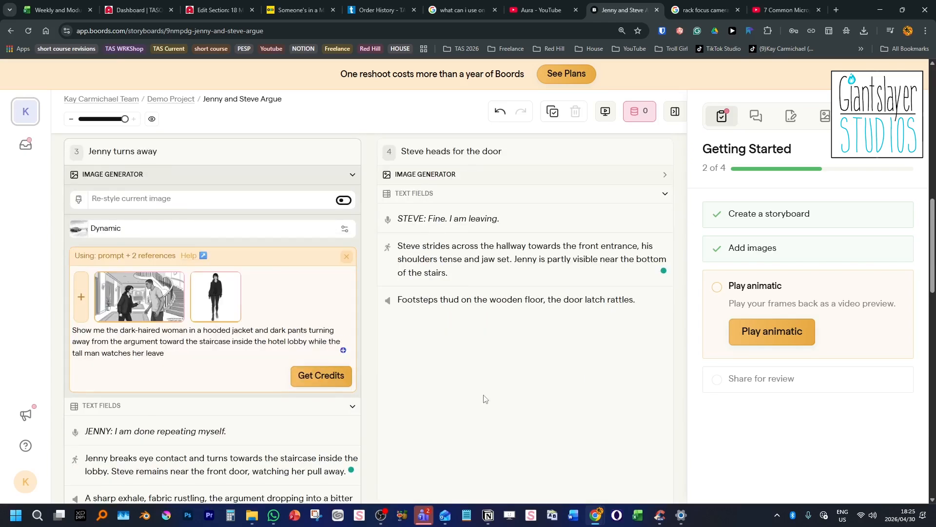
{"action": "scroll", "coordinate": [485, 399], "scroll_direction": "up", "scroll_amount": 5}
{"action": "scroll", "coordinate": [485, 399], "scroll_direction": "down", "scroll_amount": 2}
{"action": "scroll", "coordinate": [485, 399], "scroll_direction": "down", "scroll_amount": 5}
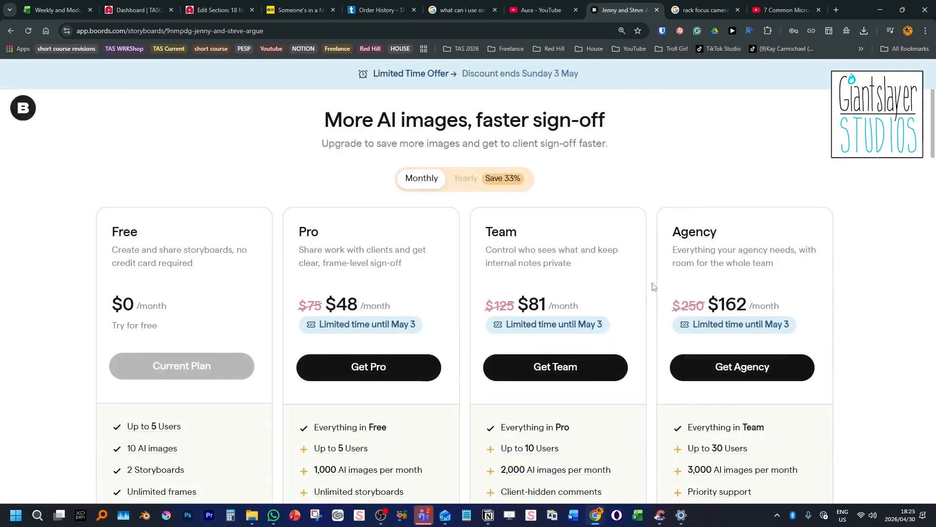
{"action": "scroll", "coordinate": [185, 281], "scroll_direction": "down", "scroll_amount": 3}
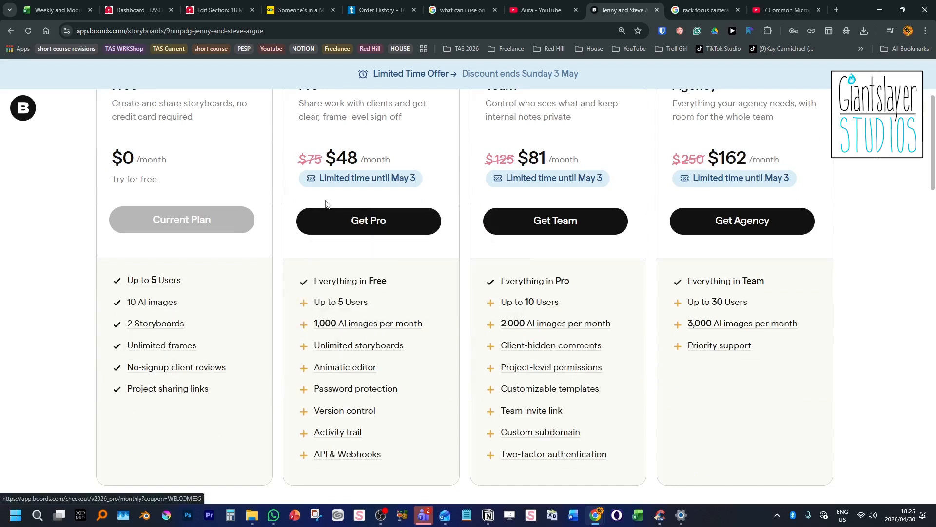
{"action": "scroll", "coordinate": [345, 251], "scroll_direction": "up", "scroll_amount": 3}
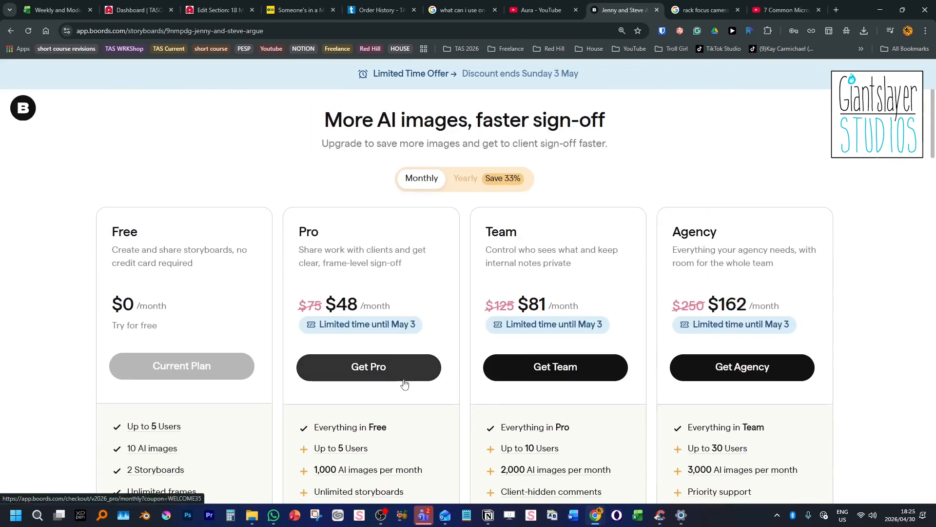
{"action": "scroll", "coordinate": [405, 384], "scroll_direction": "down", "scroll_amount": 2}
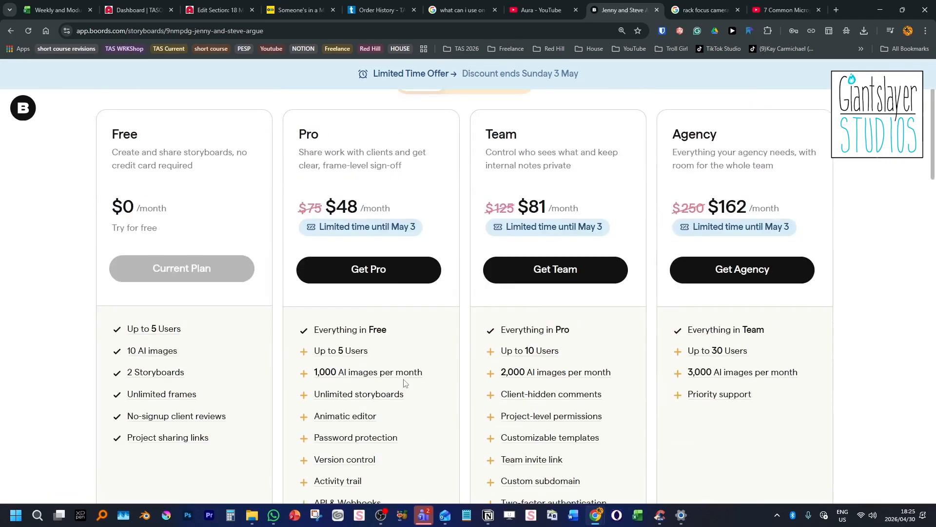
{"action": "scroll", "coordinate": [404, 383], "scroll_direction": "down", "scroll_amount": 5}
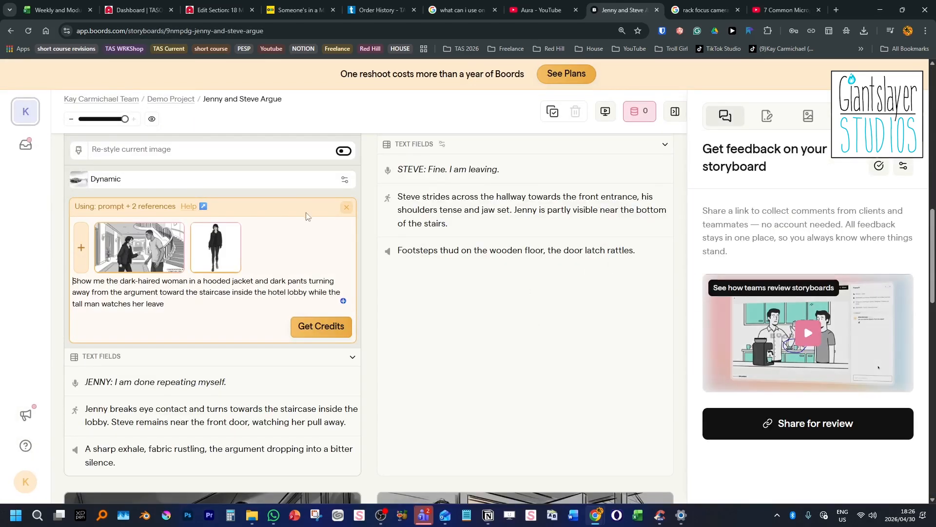
- Open the storyboard's animatic from the export options, and play the frames as a timed preview up to frame 7
{"action": "scroll", "coordinate": [572, 195], "scroll_direction": "up", "scroll_amount": 1}
{"action": "scroll", "coordinate": [572, 195], "scroll_direction": "up", "scroll_amount": 10}
{"action": "left_click", "coordinate": [527, 118]}
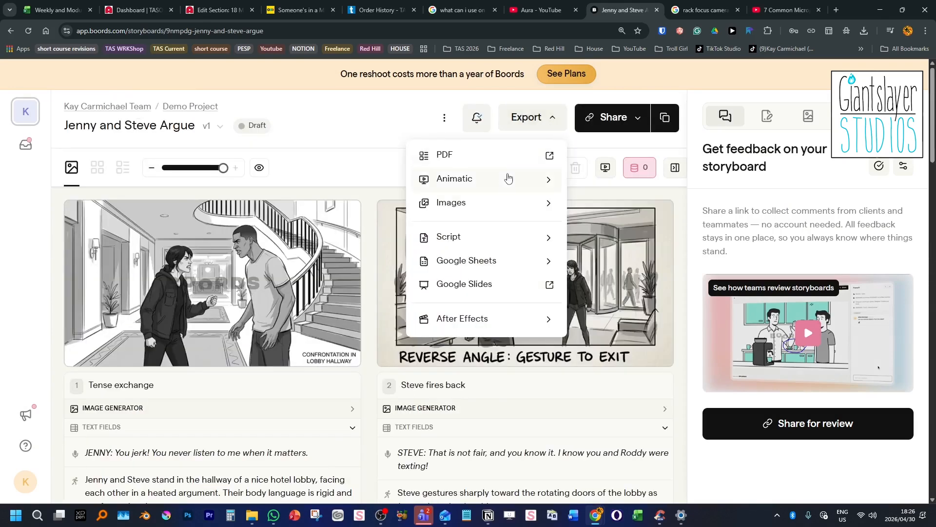
{"action": "left_click", "coordinate": [508, 178]}
{"action": "left_click", "coordinate": [516, 199]}
{"action": "left_click_drag", "start_coordinate": [627, 241], "coordinate": [677, 259]}
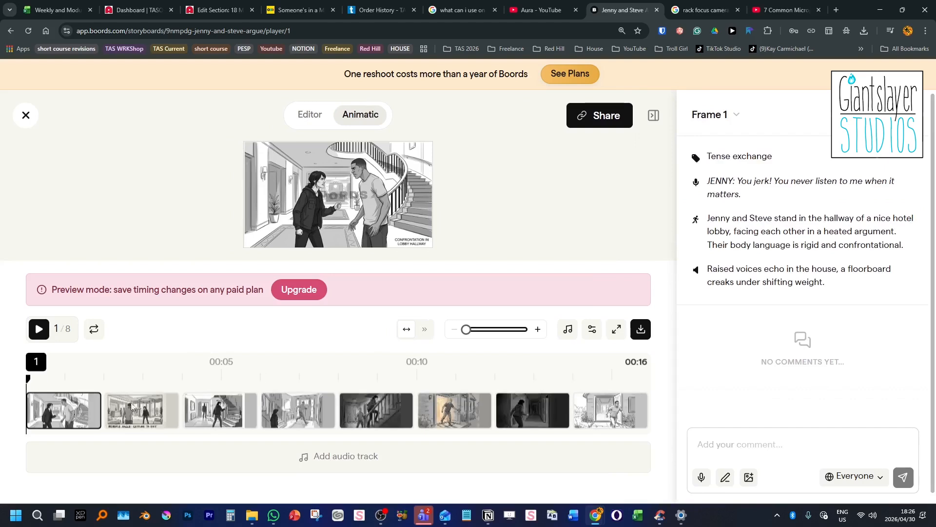
{"action": "key", "text": "space"}
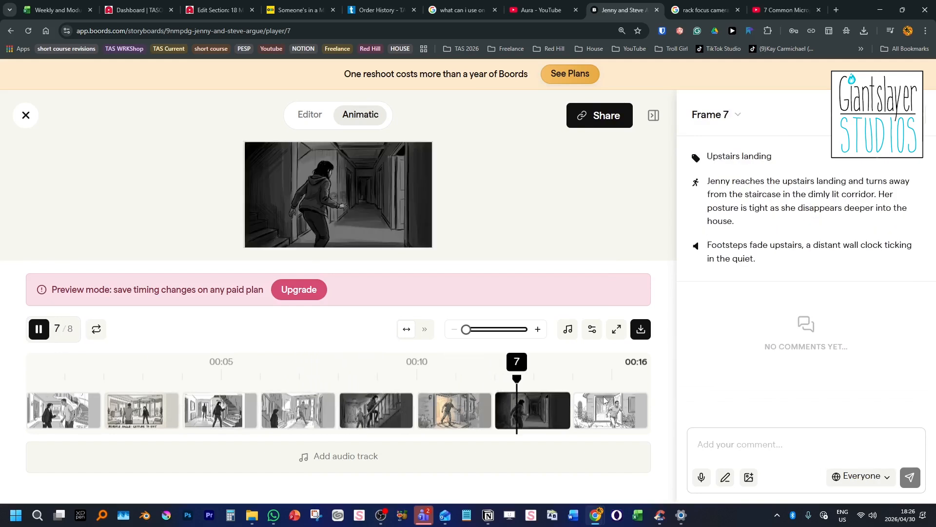
{"action": "key", "text": "space"}
- Lengthen frame 1 to about 3 seconds in the animatic timeline, and shorten frames 2 to 7 so frame 8 starts at about 10 seconds
{"action": "left_click_drag", "start_coordinate": [98, 410], "coordinate": [197, 412]}
{"action": "left_click_drag", "start_coordinate": [334, 412], "coordinate": [407, 407]}
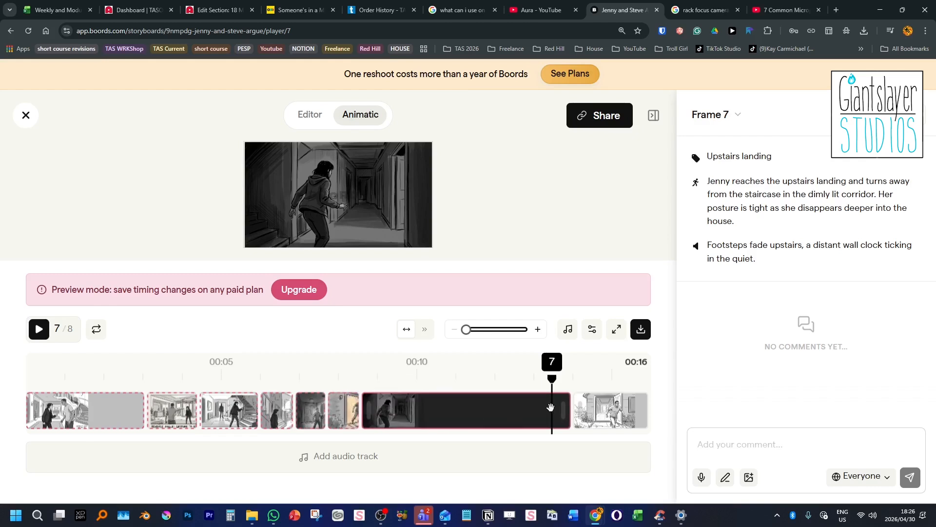
{"action": "left_click_drag", "start_coordinate": [564, 410], "coordinate": [418, 411]}
{"action": "left_click_drag", "start_coordinate": [360, 413], "coordinate": [381, 411]}
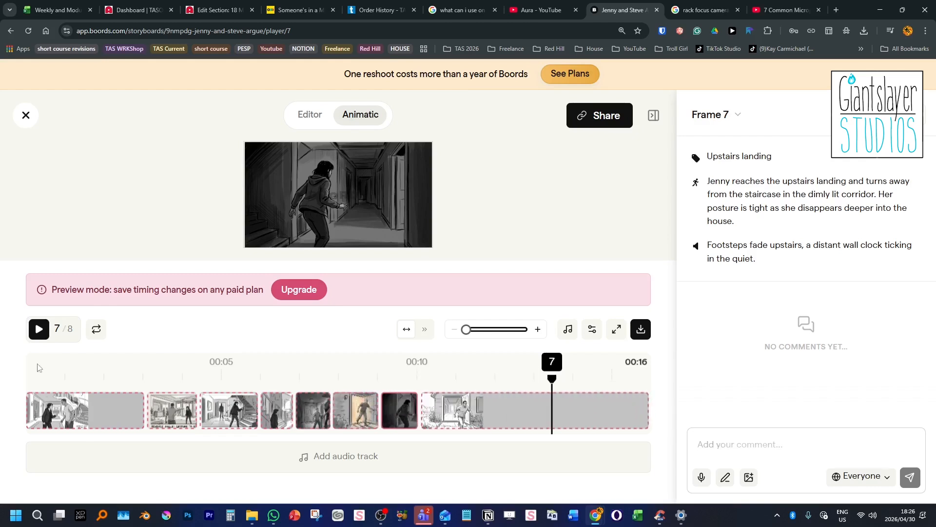
- Replay the retimed animatic from the start, and browse the Downloads folder for an audio track without choosing a file
{"action": "left_click_drag", "start_coordinate": [40, 368], "coordinate": [23, 369]}
{"action": "key", "text": "space"}
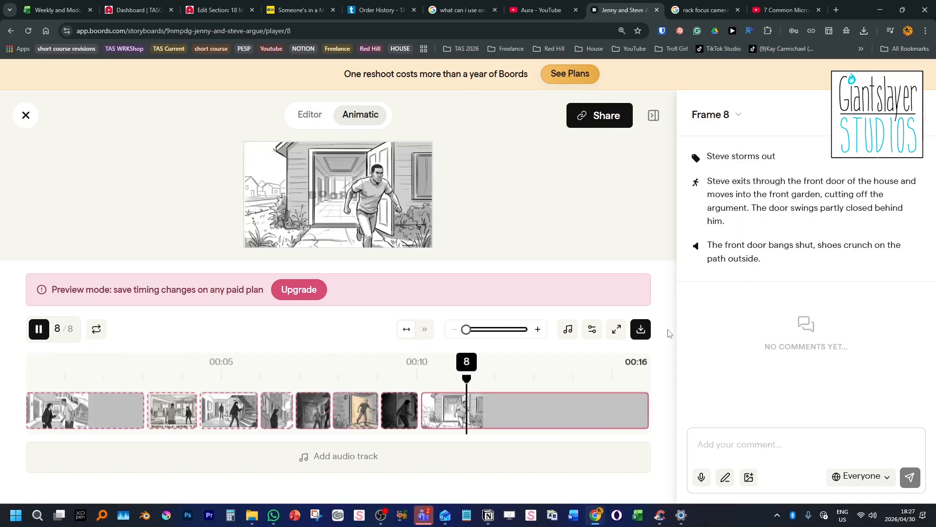
{"action": "key", "text": "space"}
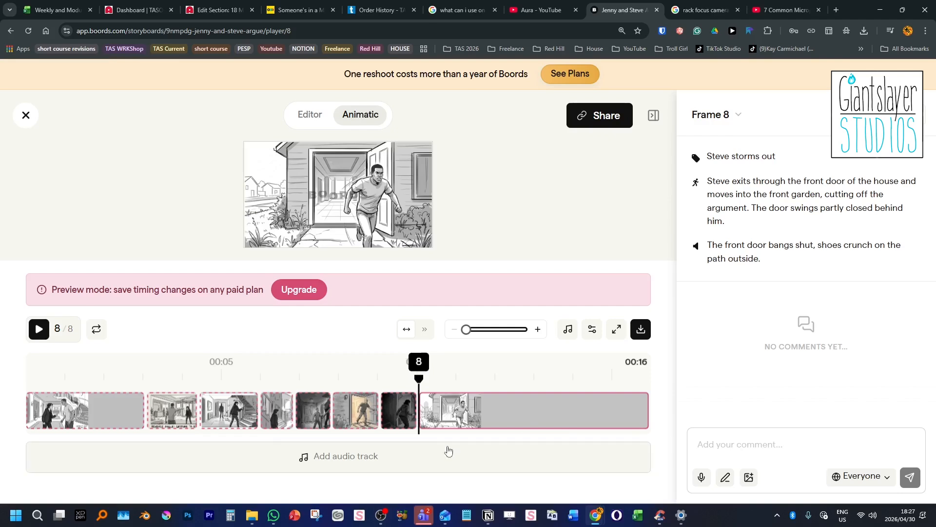
{"action": "left_click", "coordinate": [345, 464]}
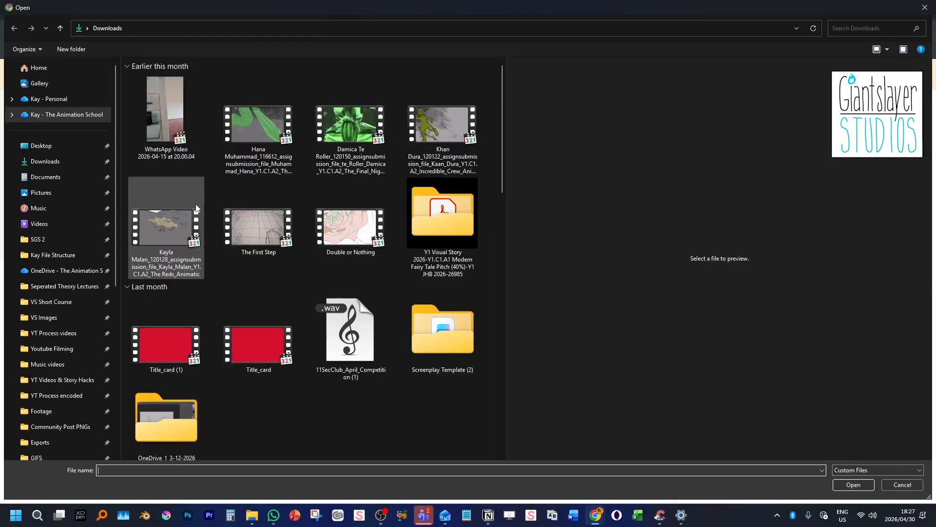
{"action": "key", "text": "Escape"}
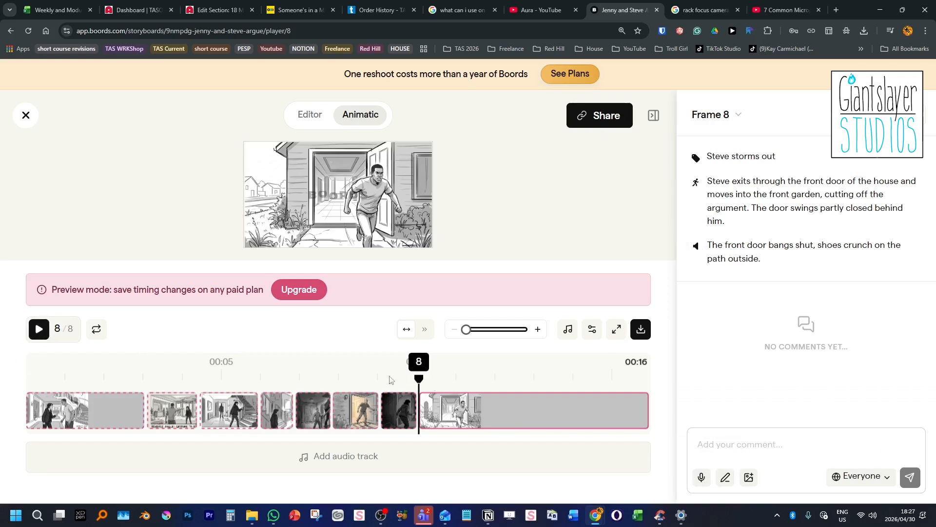
- Lengthen frames 6 and 7 in the animatic timeline so frame 8 starts at about 12 seconds
{"action": "left_click", "coordinate": [351, 411]}
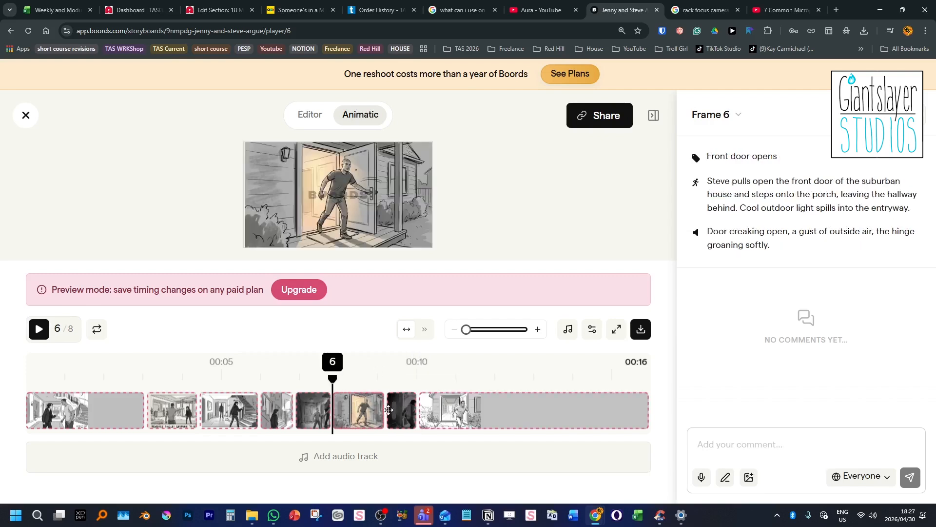
{"action": "left_click_drag", "start_coordinate": [422, 415], "coordinate": [486, 415]}
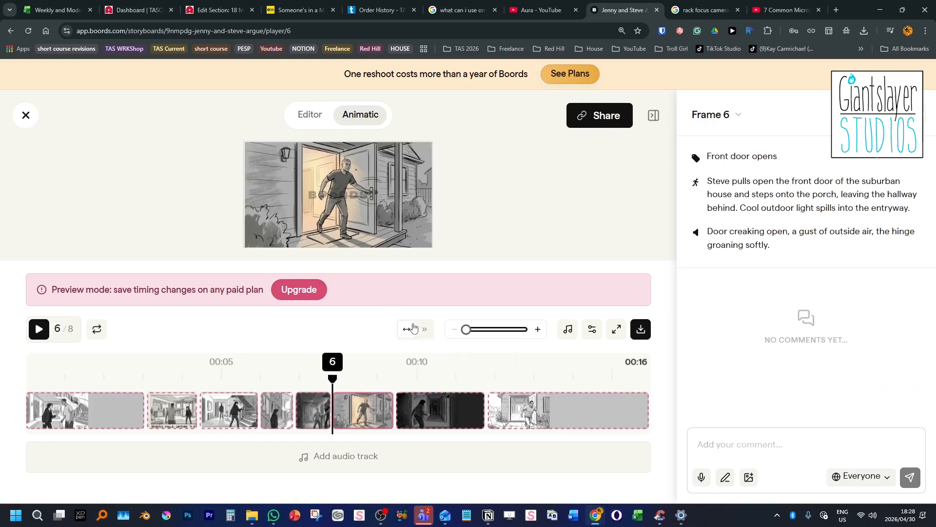
- Open frame 5, "Jenny climbs upstairs", in the image editor and set the pencil colour to light red
{"action": "left_click", "coordinate": [425, 329]}
{"action": "double_click", "coordinate": [313, 402]}
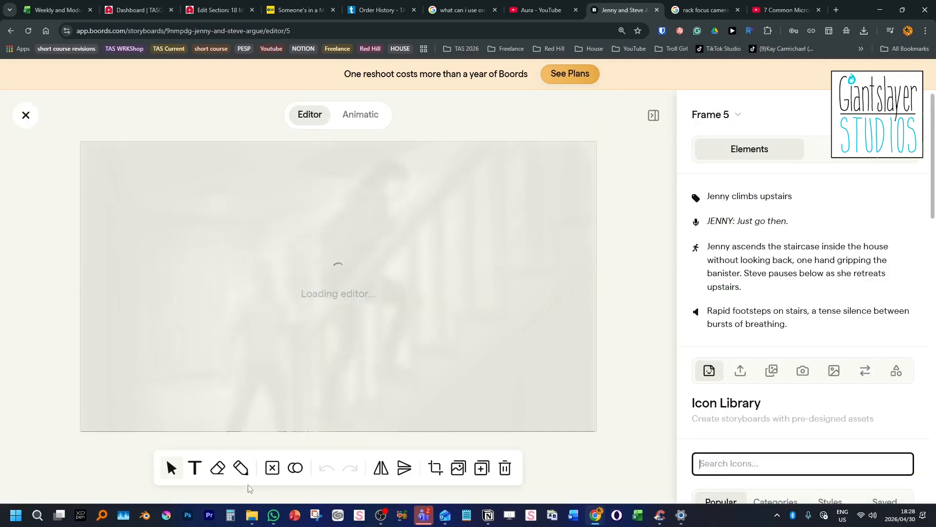
{"action": "left_click", "coordinate": [242, 467]}
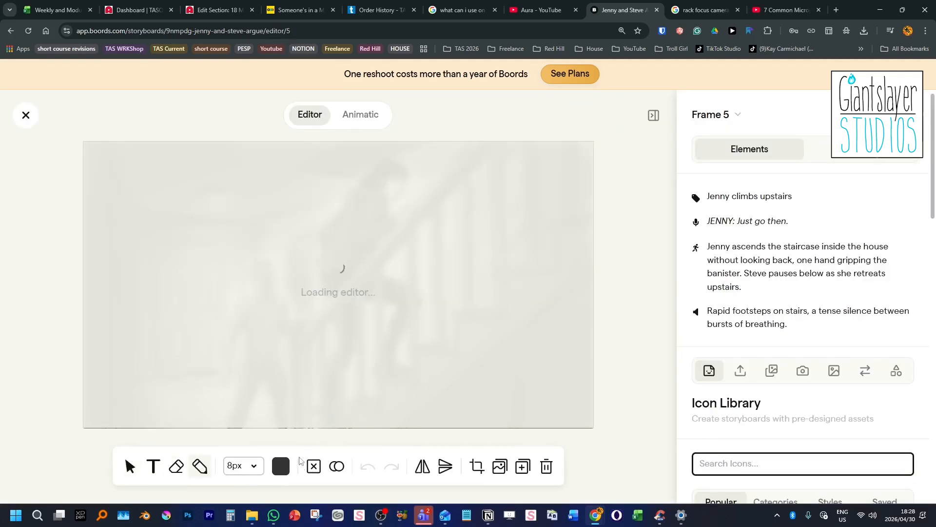
{"action": "left_click", "coordinate": [285, 470]}
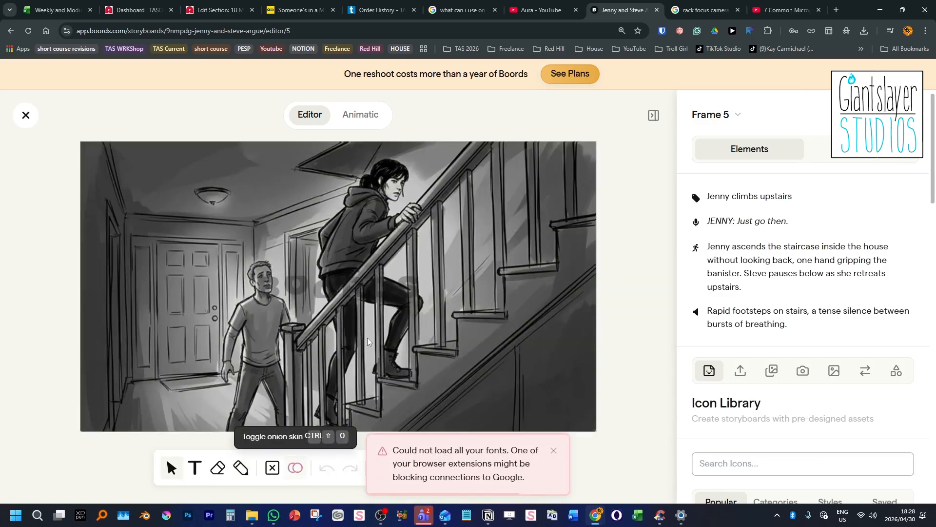
{"action": "left_click", "coordinate": [242, 467]}
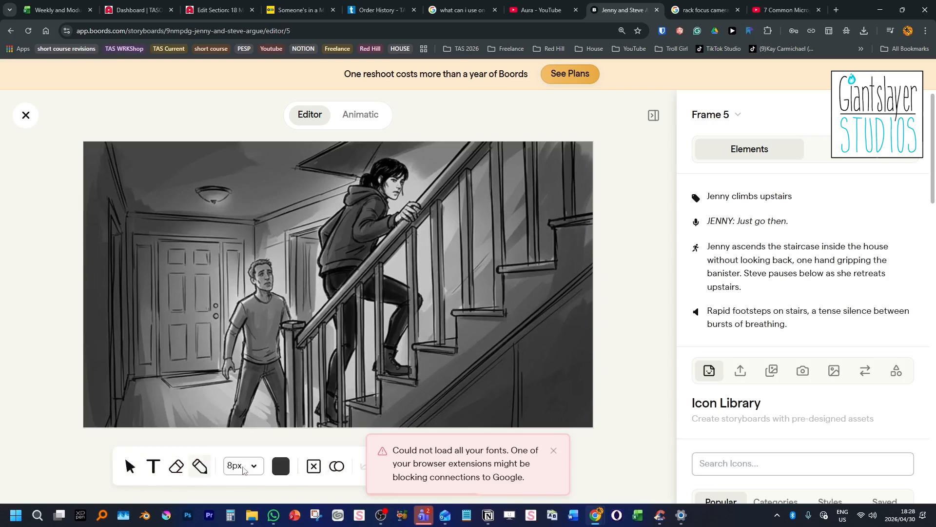
{"action": "left_click", "coordinate": [281, 467]}
{"action": "mouse_move", "coordinate": [327, 313]}
{"action": "left_mouse_down"}
{"action": "mouse_move", "coordinate": [362, 251]}
{"action": "mouse_move", "coordinate": [323, 265]}
{"action": "mouse_move", "coordinate": [335, 269]}
{"action": "left_mouse_up"}
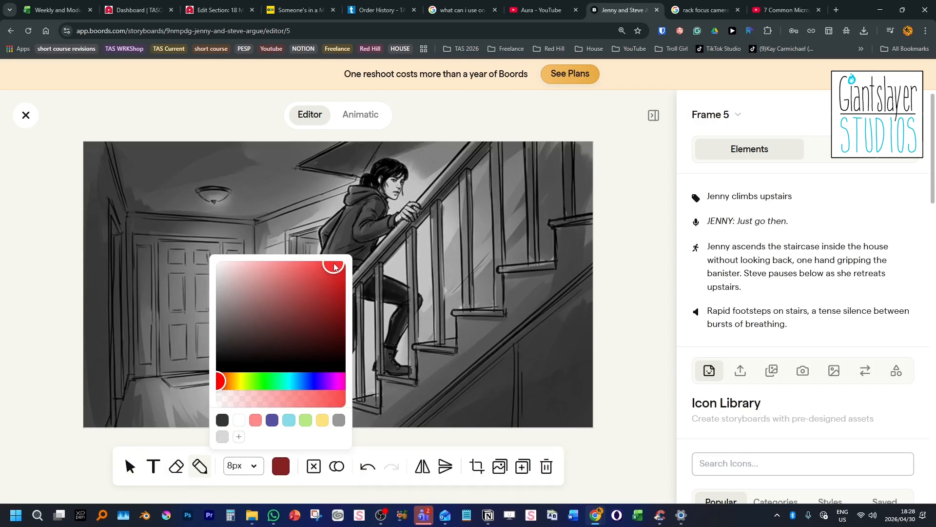
{"action": "left_click_drag", "start_coordinate": [333, 265], "coordinate": [335, 271]}
- Test the pencil below the stairs, and cross out Steve in frame 5 with two diagonal light red strokes
{"action": "left_click_drag", "start_coordinate": [488, 383], "coordinate": [542, 322]}
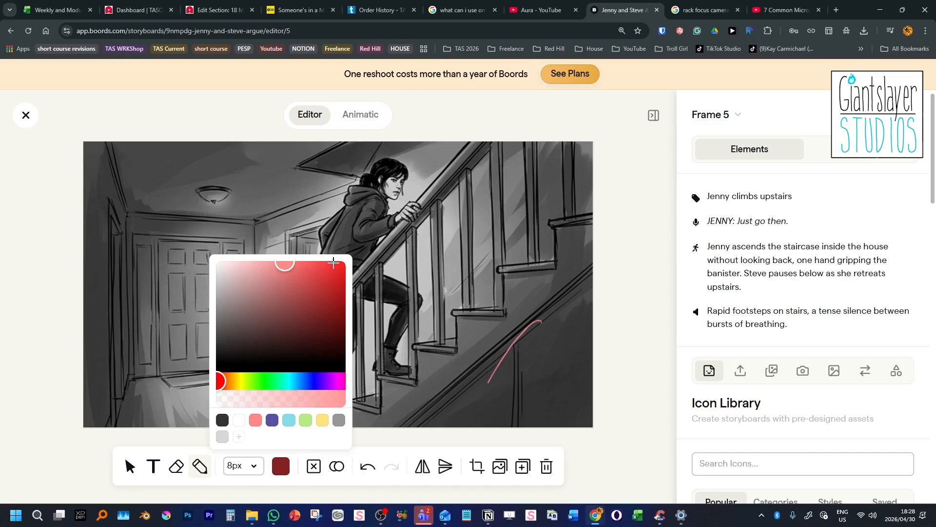
{"action": "key", "text": "ctrl+z"}
{"action": "mouse_move", "coordinate": [489, 390]}
{"action": "left_mouse_down"}
{"action": "mouse_move", "coordinate": [501, 363]}
{"action": "mouse_move", "coordinate": [490, 390]}
{"action": "left_mouse_up"}
{"action": "key", "text": "ctrl+z"}
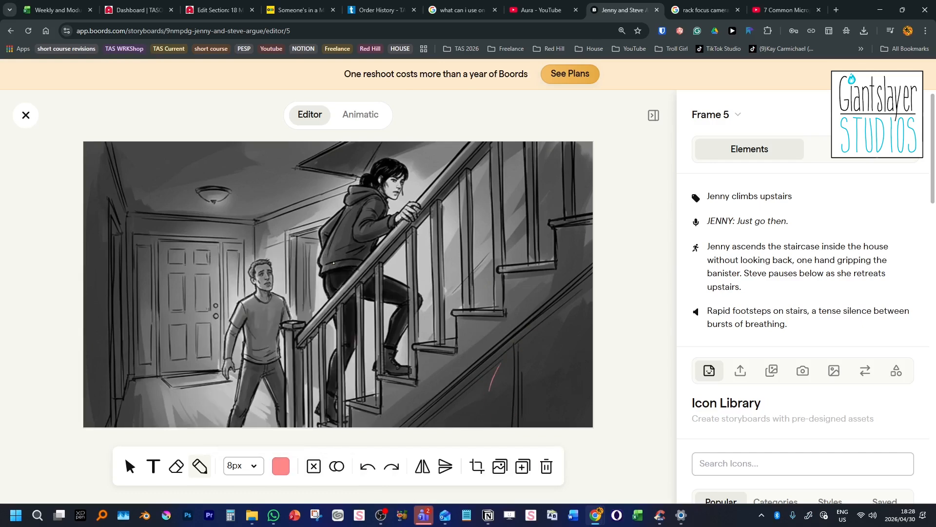
{"action": "left_click_drag", "start_coordinate": [294, 264], "coordinate": [199, 409]}
{"action": "left_click_drag", "start_coordinate": [236, 266], "coordinate": [290, 391]}
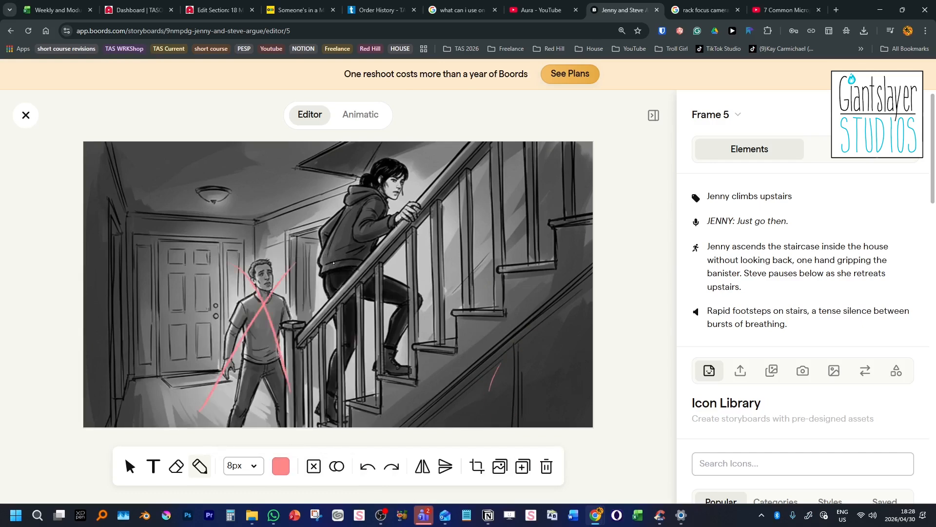
- Try to scribble out Steve and the stray red stroke with the 8px eraser, and undo the erasing
{"action": "left_click", "coordinate": [176, 466]}
{"action": "mouse_move", "coordinate": [279, 250]}
{"action": "left_mouse_down"}
{"action": "mouse_move", "coordinate": [250, 294]}
{"action": "mouse_move", "coordinate": [238, 427]}
{"action": "left_mouse_up"}
{"action": "mouse_move", "coordinate": [276, 343]}
{"action": "left_mouse_down"}
{"action": "mouse_move", "coordinate": [285, 299]}
{"action": "mouse_move", "coordinate": [269, 260]}
{"action": "mouse_move", "coordinate": [246, 267]}
{"action": "left_mouse_up"}
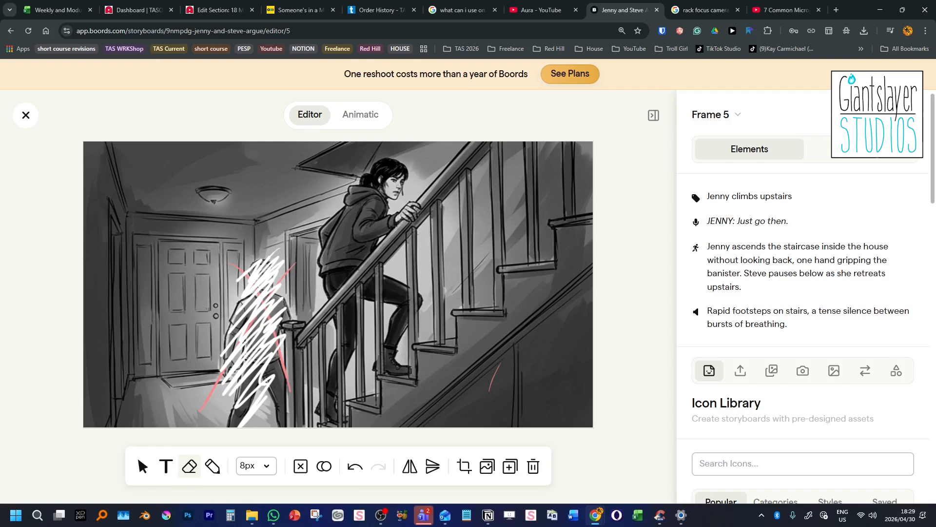
{"action": "left_click_drag", "start_coordinate": [501, 369], "coordinate": [482, 395]}
{"action": "key", "text": "ctrl+z"}
{"action": "key", "text": "ctrl+z"}
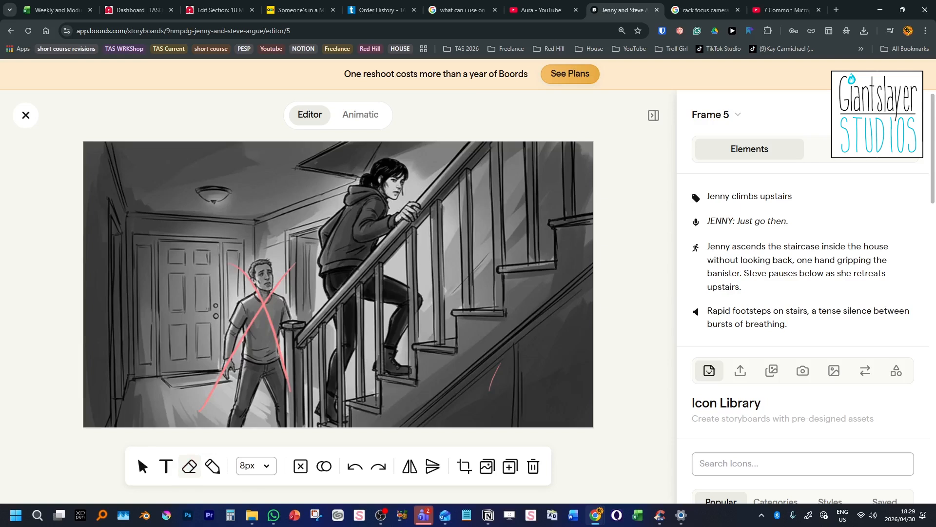
- Cover Steve's figure from head to feet with dense 8px eraser strokes
{"action": "mouse_move", "coordinate": [267, 254]}
{"action": "left_mouse_down"}
{"action": "mouse_move", "coordinate": [231, 366]}
{"action": "mouse_move", "coordinate": [249, 419]}
{"action": "left_mouse_up"}
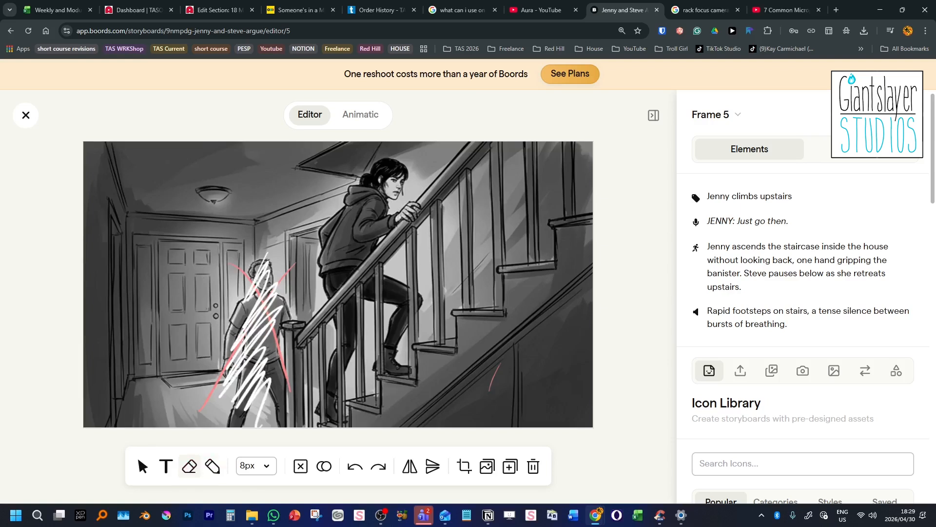
{"action": "mouse_move", "coordinate": [265, 278]}
{"action": "left_mouse_down"}
{"action": "mouse_move", "coordinate": [272, 409]}
{"action": "mouse_move", "coordinate": [232, 423]}
{"action": "left_mouse_up"}
{"action": "left_click_drag", "start_coordinate": [242, 373], "coordinate": [237, 424]}
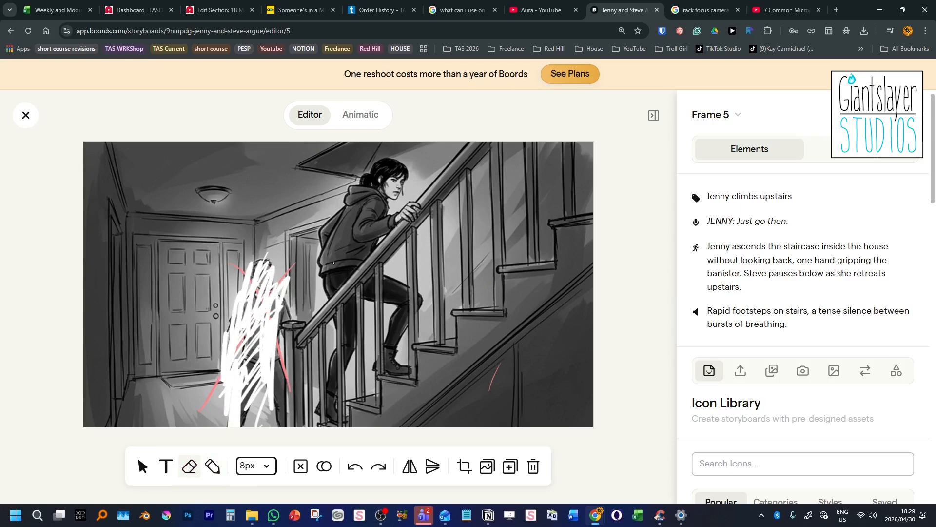
{"action": "left_click_drag", "start_coordinate": [259, 339], "coordinate": [243, 425]}
{"action": "mouse_move", "coordinate": [267, 385]}
{"action": "left_mouse_down"}
{"action": "mouse_move", "coordinate": [279, 425]}
{"action": "mouse_move", "coordinate": [286, 299]}
{"action": "mouse_move", "coordinate": [271, 303]}
{"action": "mouse_move", "coordinate": [254, 268]}
{"action": "mouse_move", "coordinate": [259, 256]}
{"action": "left_mouse_up"}
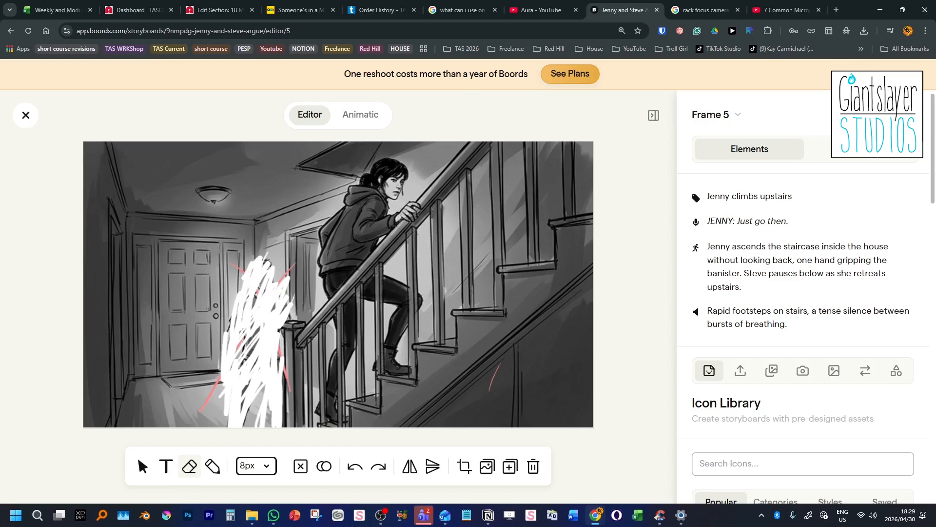
- Add the text note "Guy isn't there" over the lower part of frame 5
{"action": "key", "text": "t"}
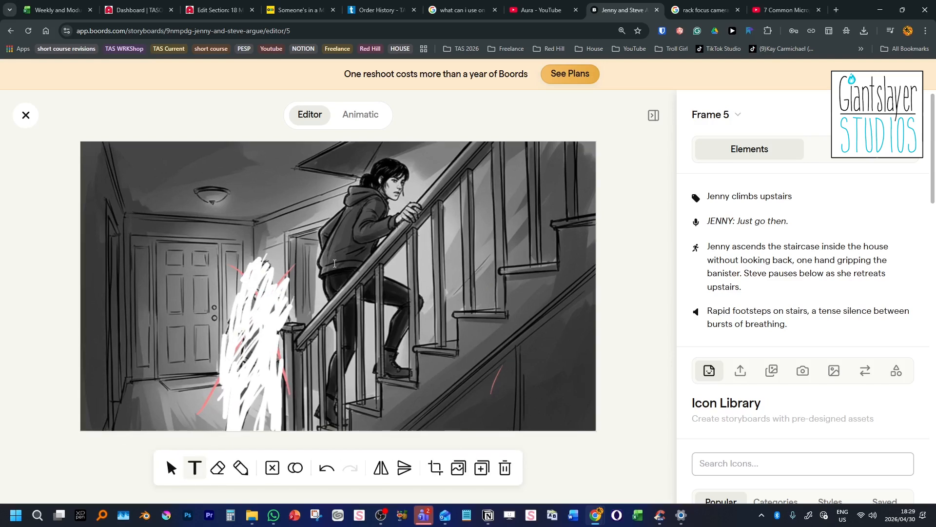
{"action": "left_click", "coordinate": [335, 264]}
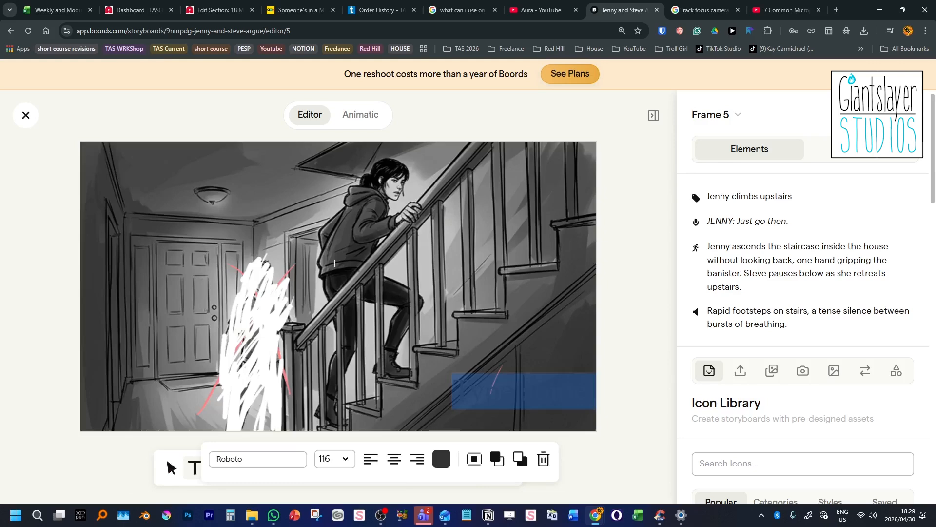
{"action": "left_click", "coordinate": [335, 263]}
{"action": "left_click_drag", "start_coordinate": [526, 391], "coordinate": [437, 376]}
{"action": "left_click", "coordinate": [439, 376]}
{"action": "type", "text": "t there"}
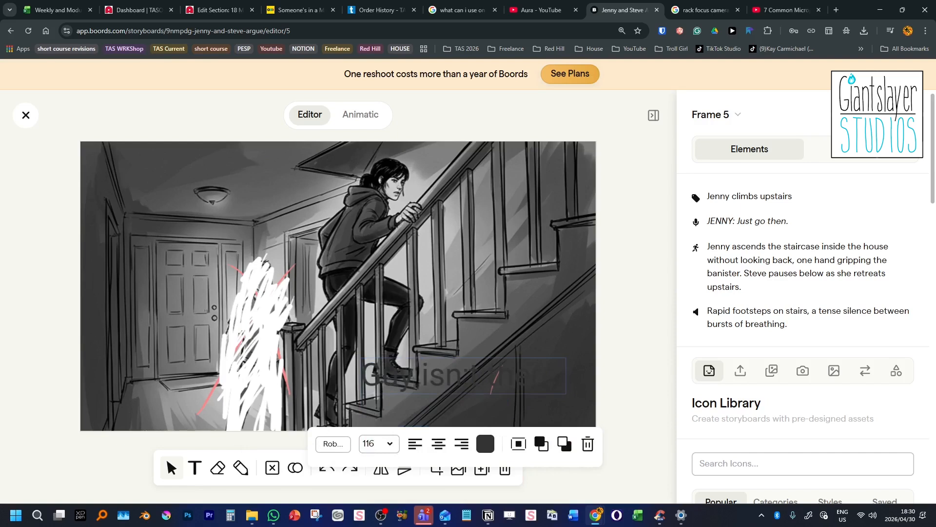
- Change the colour of the whole "Guy isn't there" note to white
{"action": "key", "text": "ctrl+a"}
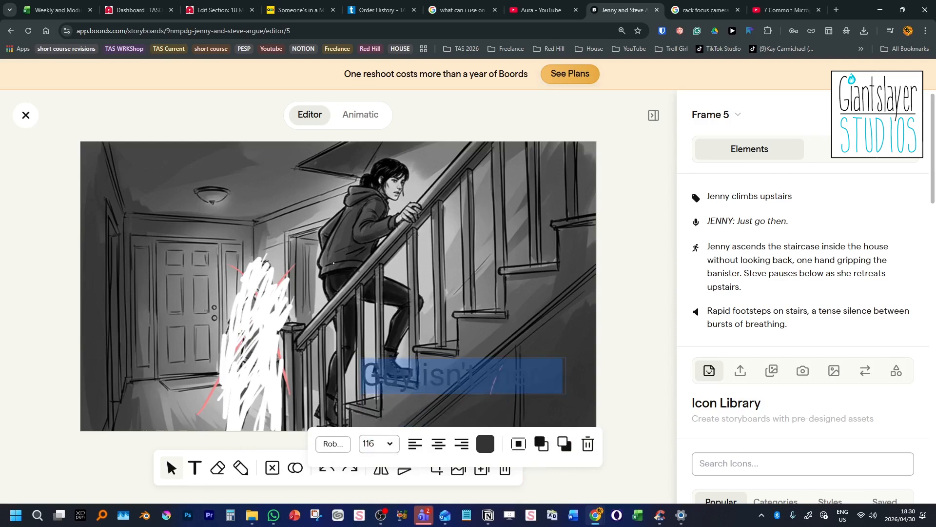
{"action": "left_click", "coordinate": [486, 443]}
{"action": "left_click", "coordinate": [486, 443]}
{"action": "left_click", "coordinate": [485, 444]}
{"action": "left_click_drag", "start_coordinate": [438, 315], "coordinate": [400, 374]}
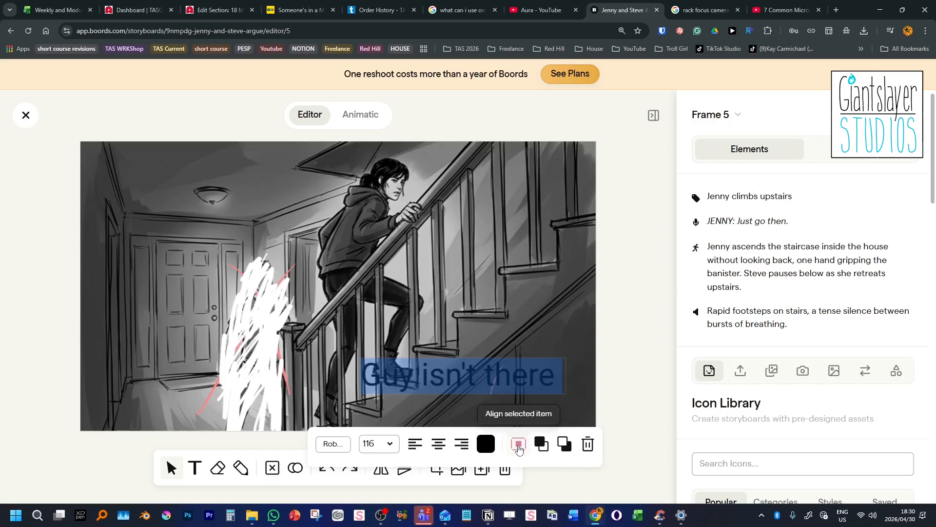
{"action": "left_click", "coordinate": [488, 446]}
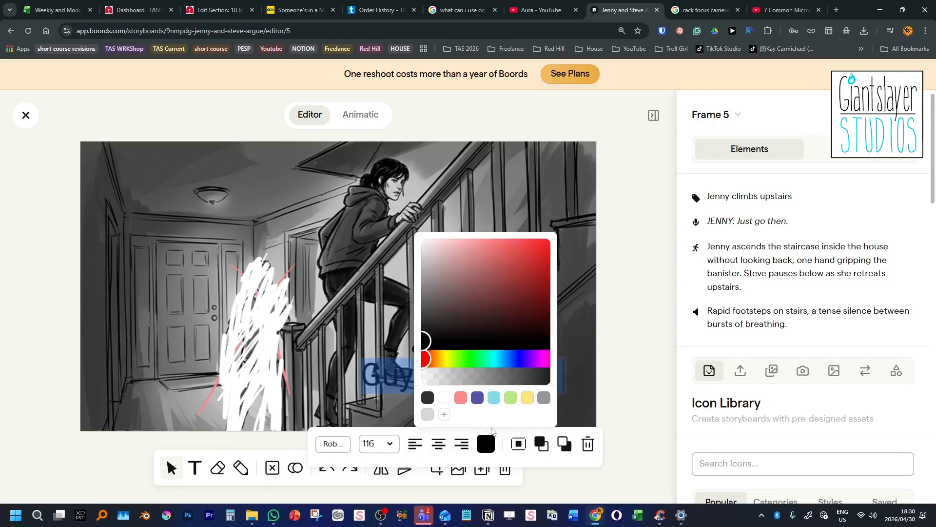
{"action": "left_click", "coordinate": [444, 398]}
- Move the "Guy isn't there" note toward the image's lower-right corner, and deselect it
{"action": "left_click", "coordinate": [633, 410]}
{"action": "left_click", "coordinate": [515, 393]}
{"action": "left_click_drag", "start_coordinate": [519, 393], "coordinate": [520, 396]}
{"action": "left_click_drag", "start_coordinate": [519, 396], "coordinate": [531, 418]}
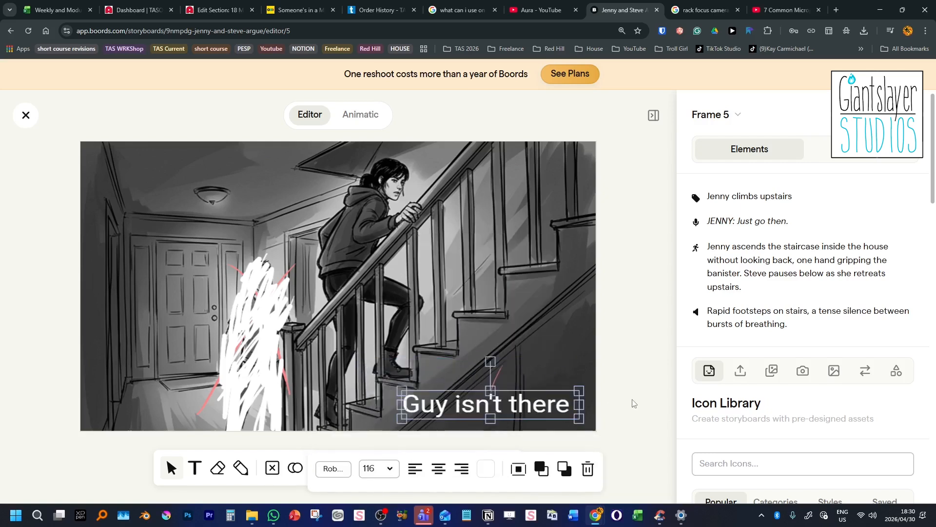
{"action": "left_click", "coordinate": [632, 403]}
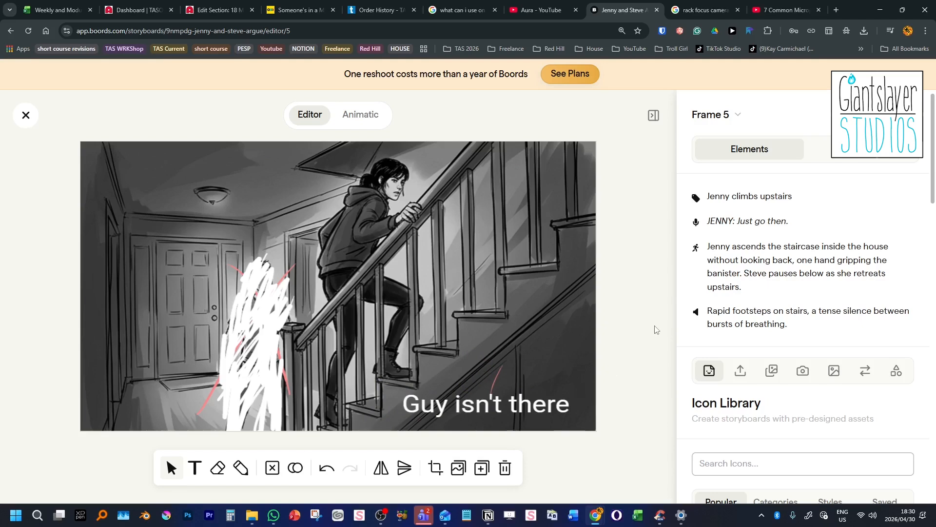
- Browse the popular icon sets in the Icon Library for frame 5
{"action": "scroll", "coordinate": [715, 276], "scroll_direction": "down", "scroll_amount": 3}
{"action": "scroll", "coordinate": [716, 276], "scroll_direction": "up", "scroll_amount": 3}
{"action": "scroll", "coordinate": [716, 275], "scroll_direction": "down", "scroll_amount": 2}
{"action": "scroll", "coordinate": [716, 276], "scroll_direction": "down", "scroll_amount": 4}
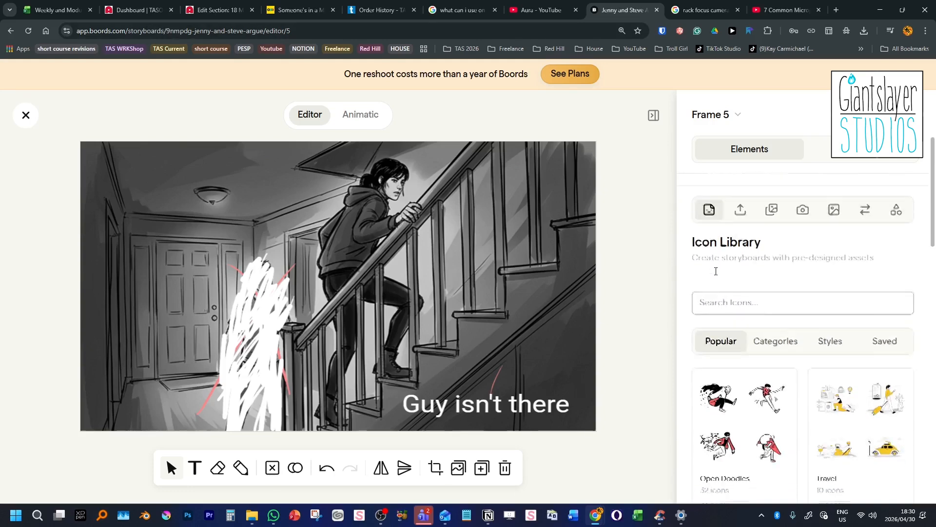
{"action": "scroll", "coordinate": [716, 275], "scroll_direction": "down", "scroll_amount": 6}
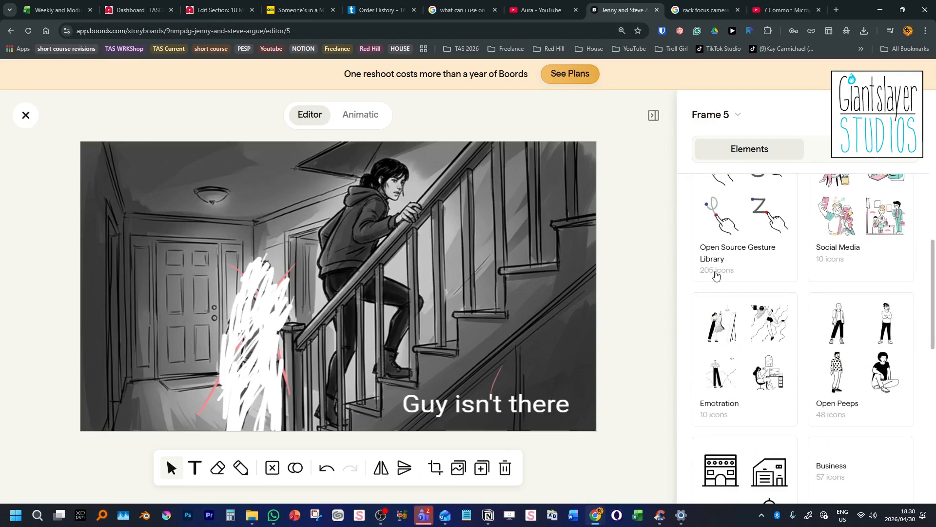
{"action": "scroll", "coordinate": [716, 276], "scroll_direction": "up", "scroll_amount": 12}
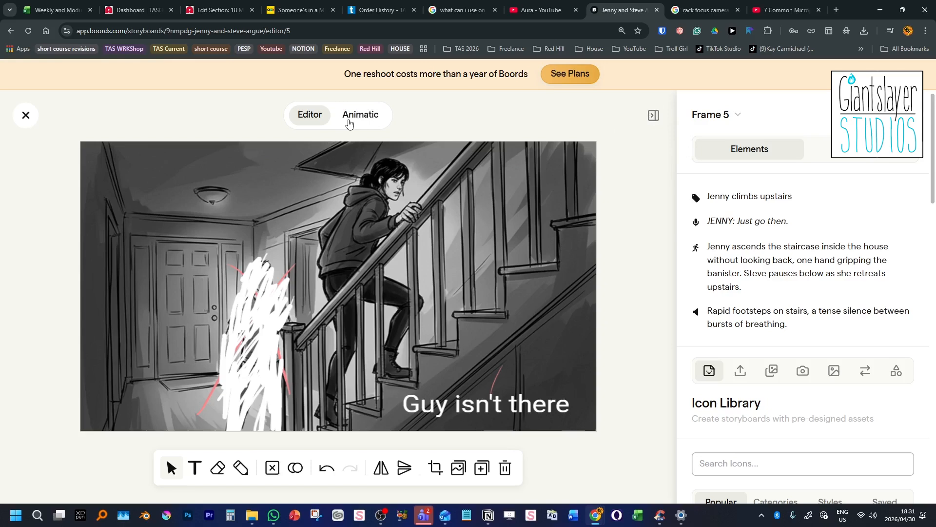
- Return to the animatic, and scrub from frame 5 through frames 7 and 8 back to frame 2
{"action": "scroll", "coordinate": [760, 285], "scroll_direction": "down", "scroll_amount": 5}
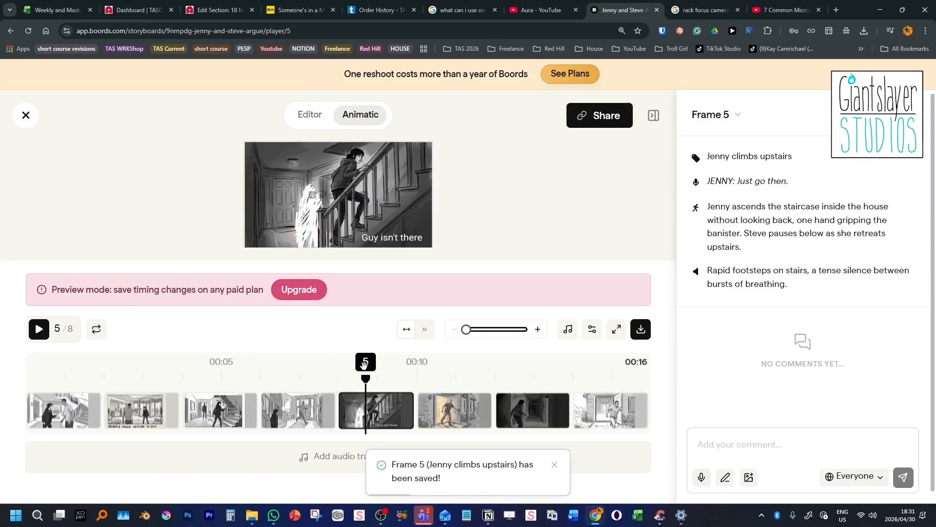
{"action": "left_click_drag", "start_coordinate": [363, 365], "coordinate": [464, 371]}
{"action": "left_click", "coordinate": [499, 379]}
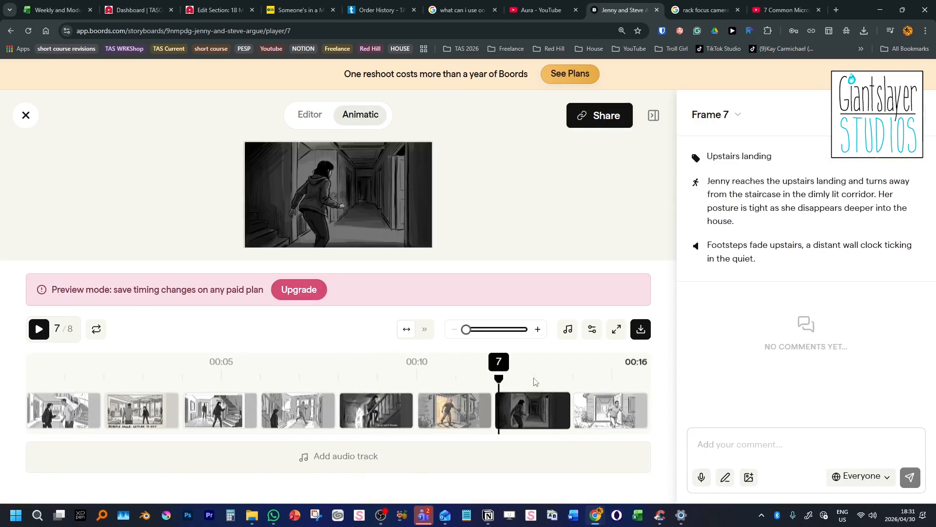
{"action": "left_click", "coordinate": [600, 380]}
{"action": "left_click", "coordinate": [473, 381]}
{"action": "left_click", "coordinate": [137, 375]}
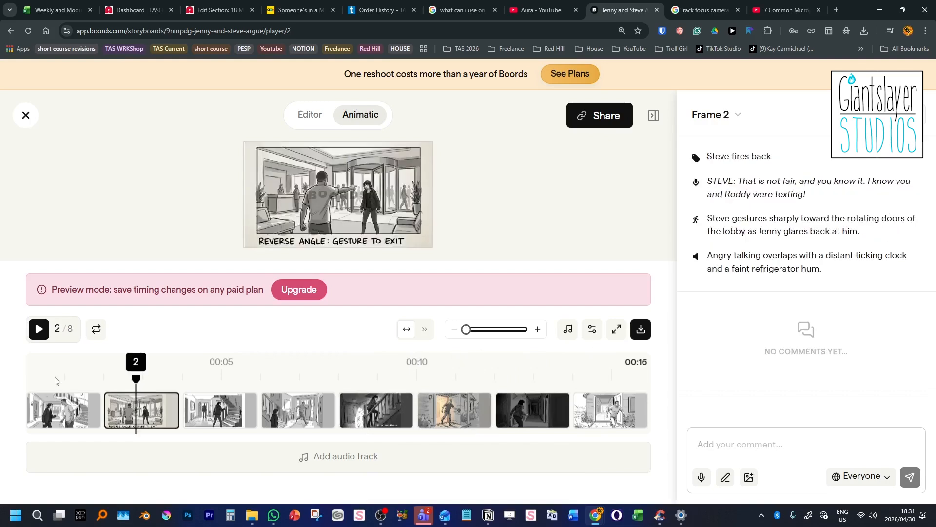
- Step through the animatic in order from frame 1 to frame 8
{"action": "left_click", "coordinate": [55, 377]}
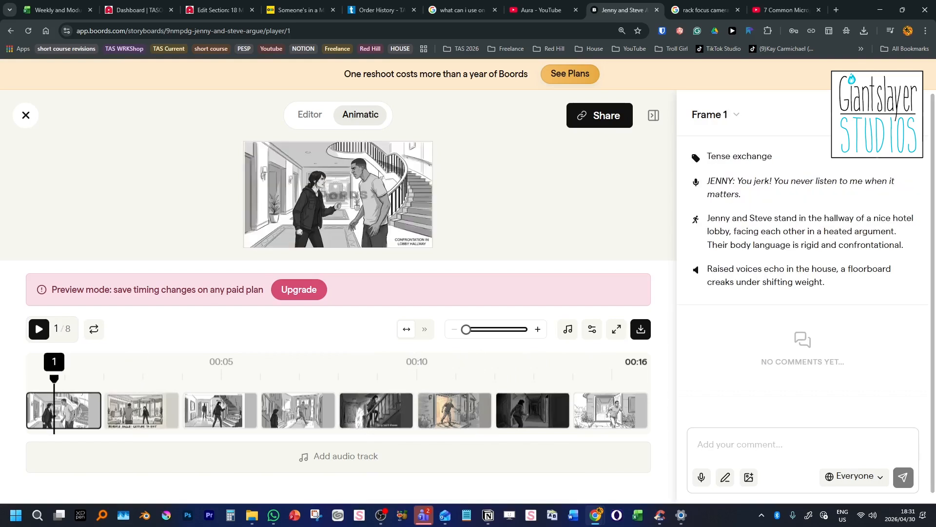
{"action": "left_click", "coordinate": [139, 376]}
{"action": "left_click", "coordinate": [246, 378]}
{"action": "left_click", "coordinate": [274, 379]}
{"action": "left_click", "coordinate": [367, 382]}
{"action": "left_click", "coordinate": [451, 383]}
{"action": "left_click", "coordinate": [536, 384]}
{"action": "left_click", "coordinate": [593, 381]}
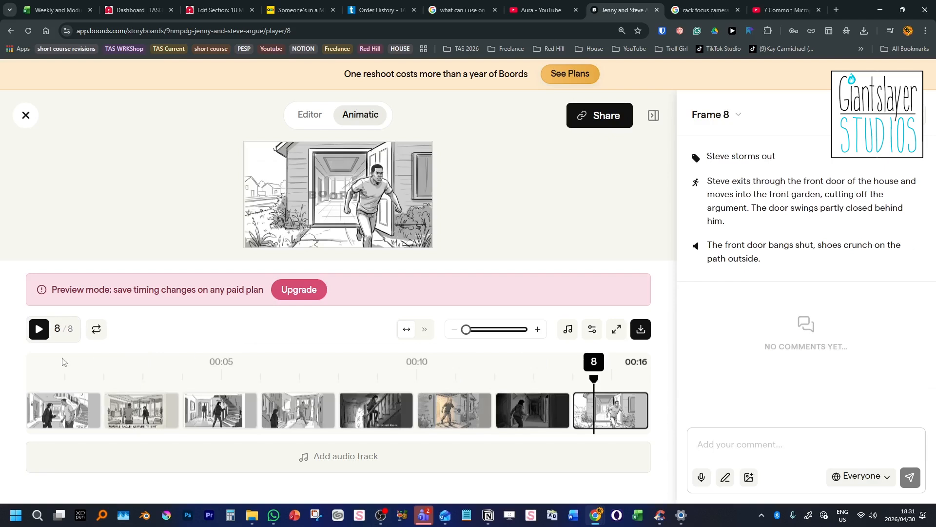
- Compare frames 4, 5 and 6 in the animatic by switching between them, and return to the storyboard overview
{"action": "left_click", "coordinate": [642, 332]}
{"action": "left_click", "coordinate": [440, 410]}
{"action": "left_click", "coordinate": [385, 415]}
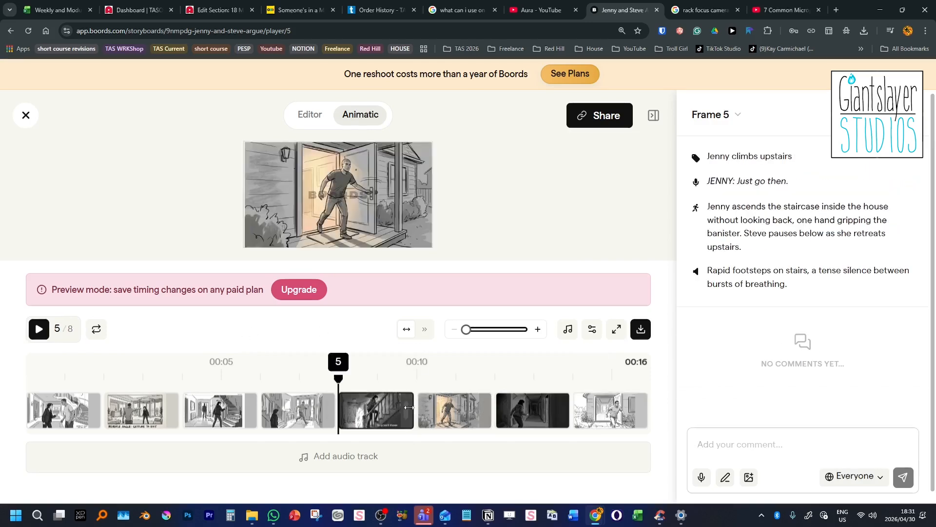
{"action": "left_click", "coordinate": [438, 408]}
{"action": "left_click", "coordinate": [384, 410]}
{"action": "left_click", "coordinate": [437, 408]}
{"action": "left_click", "coordinate": [369, 408]}
{"action": "left_click", "coordinate": [307, 408]}
{"action": "left_click", "coordinate": [370, 409]}
{"action": "left_click", "coordinate": [26, 116]}
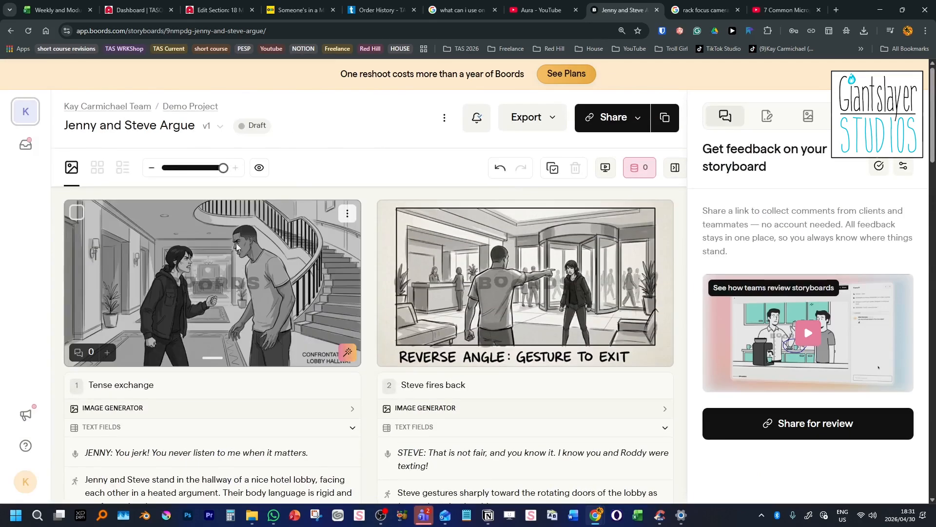
- Practise swapping the first two storyboard frames, and move "Steve heads for the door" ahead of "Jenny turns away" as frame 3
{"action": "left_click_drag", "start_coordinate": [137, 207], "coordinate": [453, 229]}
{"action": "left_click_drag", "start_coordinate": [491, 256], "coordinate": [254, 290]}
{"action": "scroll", "coordinate": [276, 294], "scroll_direction": "down", "scroll_amount": 3}
{"action": "scroll", "coordinate": [276, 294], "scroll_direction": "down", "scroll_amount": 4}
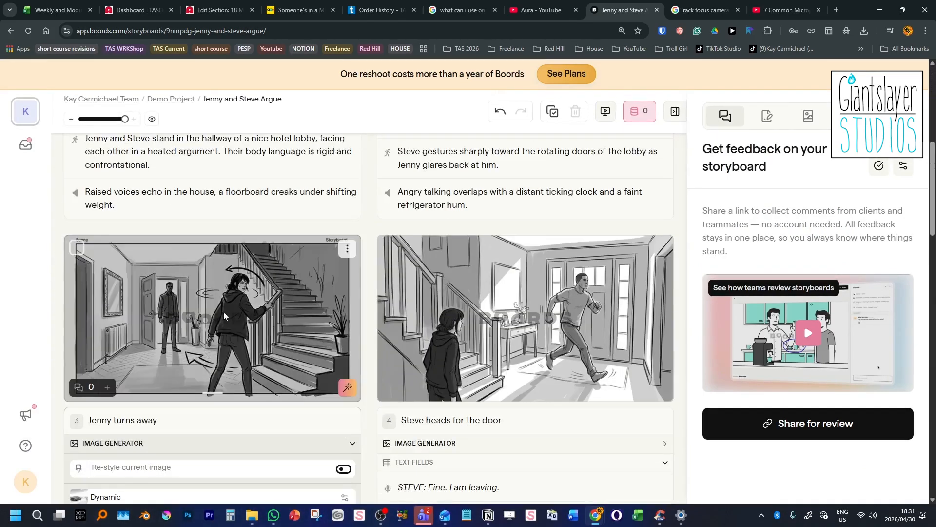
{"action": "left_click_drag", "start_coordinate": [485, 316], "coordinate": [143, 316]}
{"action": "scroll", "coordinate": [397, 325], "scroll_direction": "down", "scroll_amount": 12}
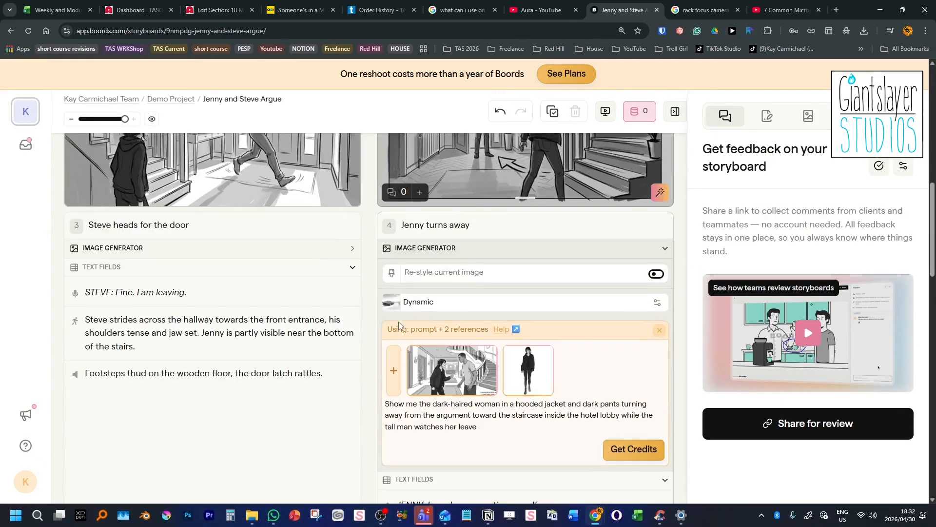
{"action": "left_click_drag", "start_coordinate": [478, 331], "coordinate": [286, 332]}
- Go back to the first storyboard frames and hide the feedback sidebar
{"action": "scroll", "coordinate": [286, 293], "scroll_direction": "up", "scroll_amount": 15}
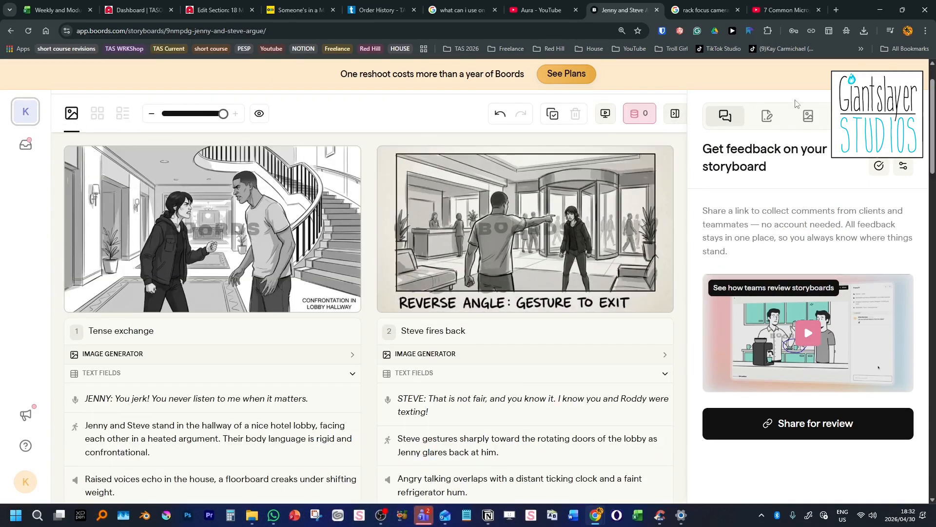
{"action": "left_click", "coordinate": [675, 113]}
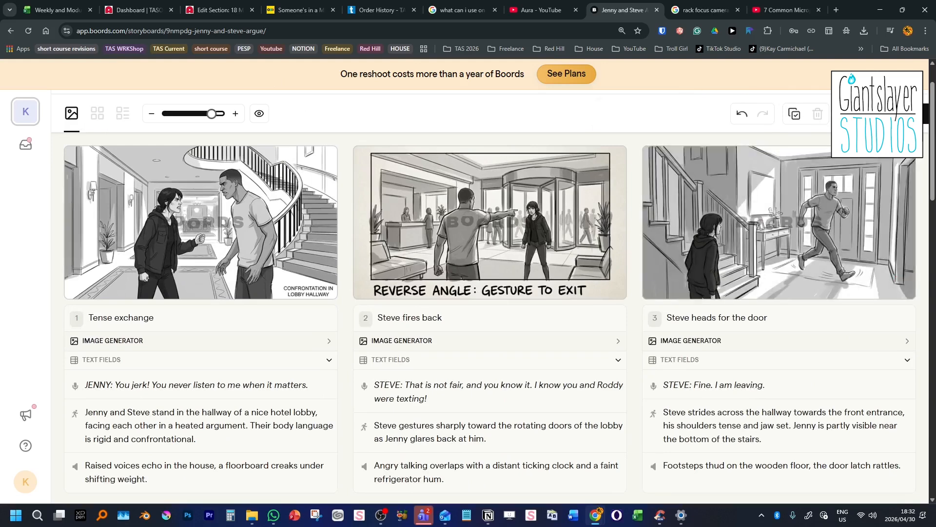
- Open the animatic at frame 7 and dictate a comment recapping Steve and Jenny's story, allowing microphone access while visiting the site
{"action": "left_click", "coordinate": [849, 113]}
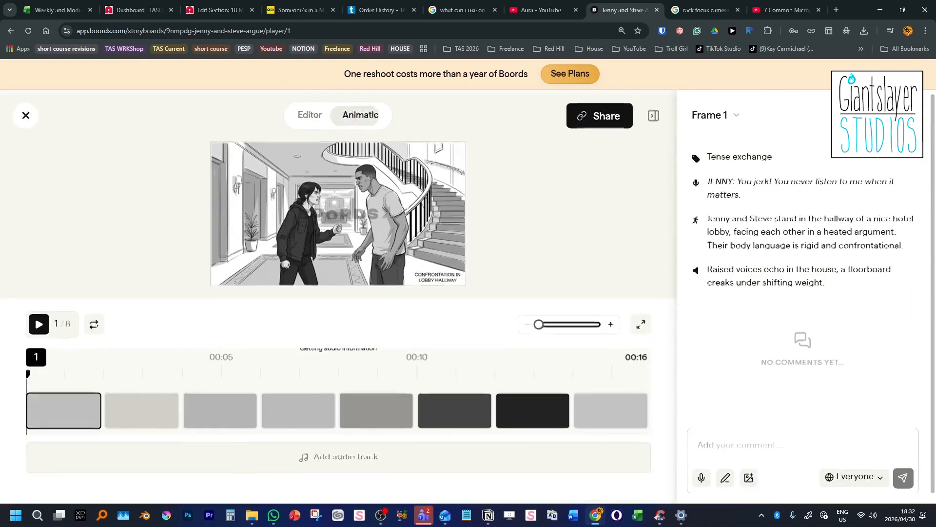
{"action": "left_click", "coordinate": [534, 403]}
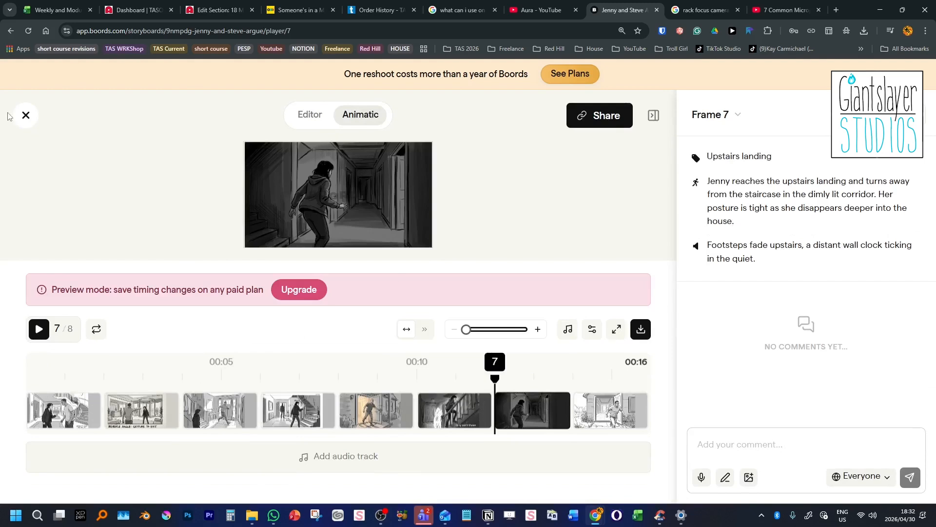
{"action": "left_click", "coordinate": [636, 324]}
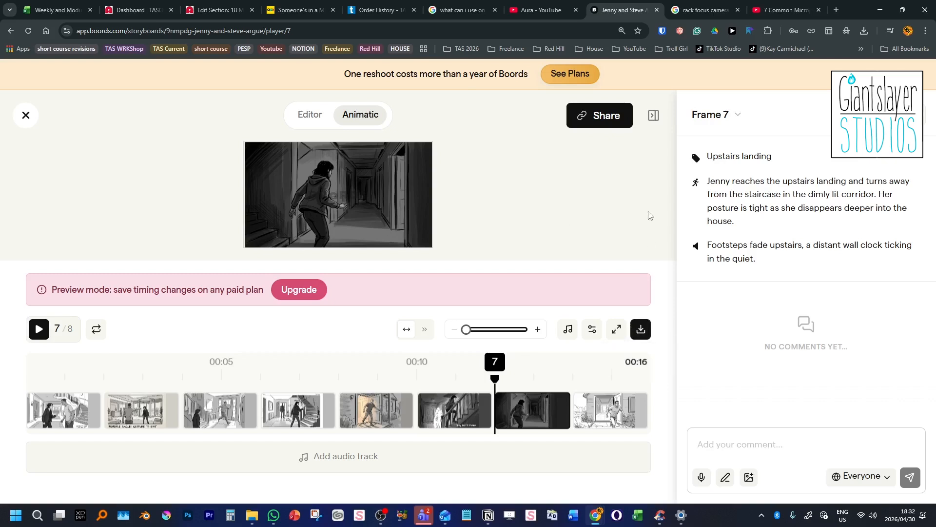
{"action": "left_click", "coordinate": [702, 477]}
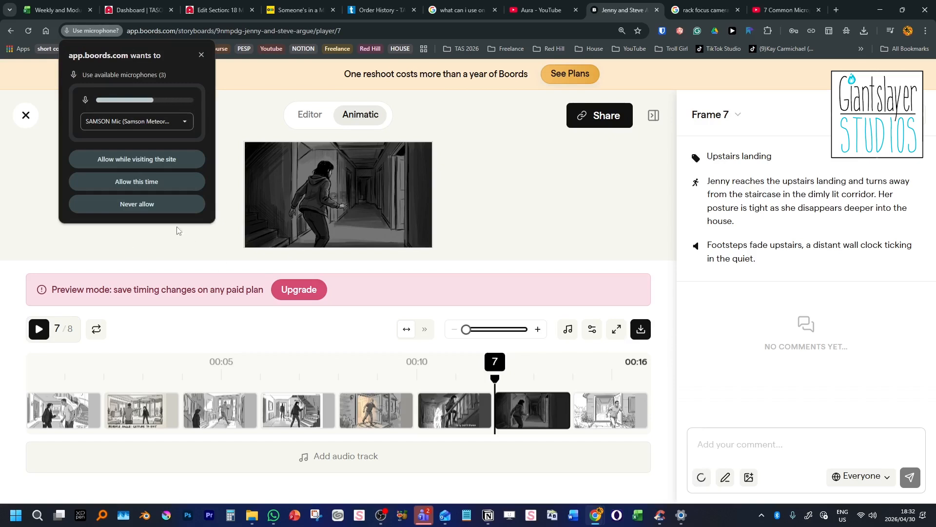
{"action": "left_click", "coordinate": [134, 161]}
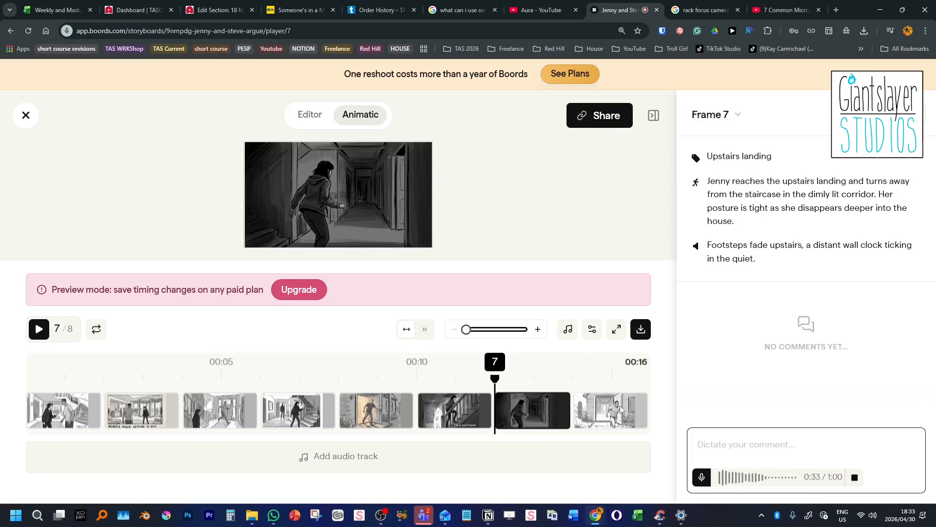
{"action": "left_click", "coordinate": [694, 472]}
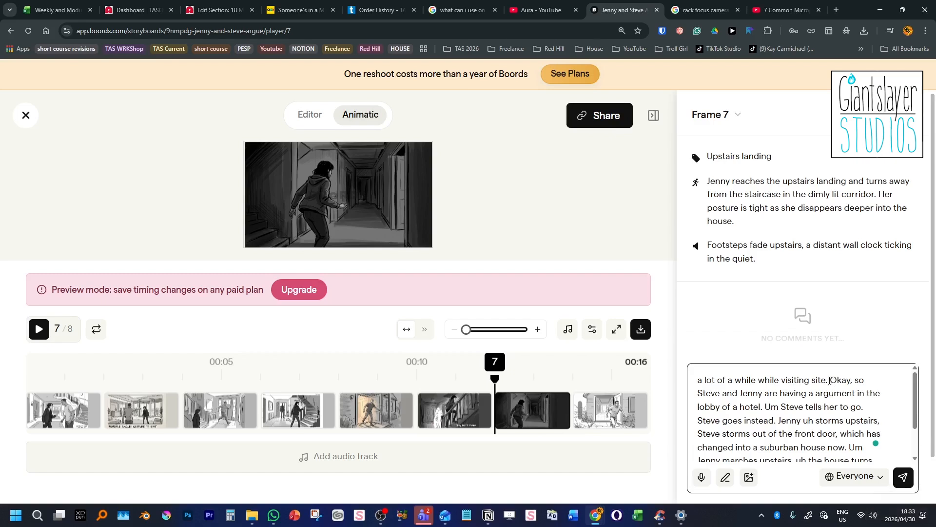
- Delete the stray opening sentence and "Okay, so" so the dictated comment starts with "Steve and Jenny are having a argument"
{"action": "left_click_drag", "start_coordinate": [829, 380], "coordinate": [670, 378]}
{"action": "key", "text": "BackSpace"}
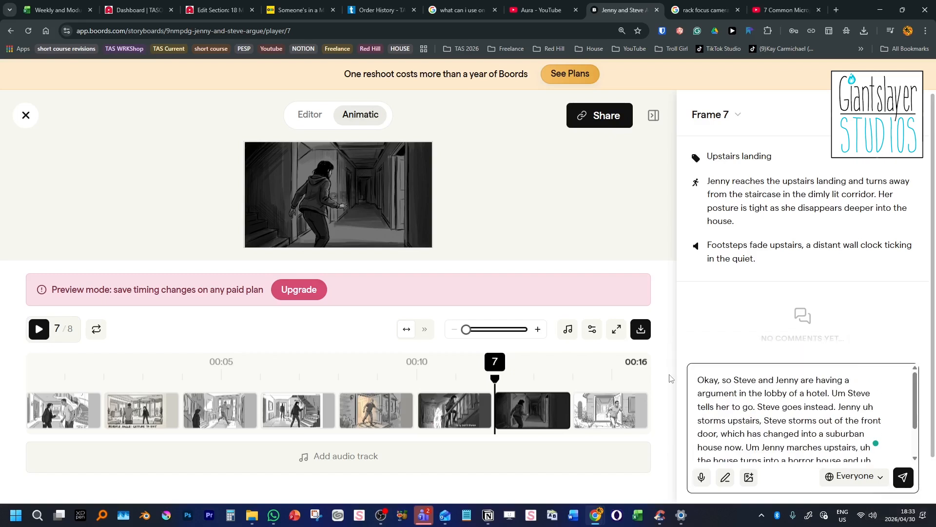
{"action": "key", "text": "Delete"}
{"action": "key", "text": "Delete"}
{"action": "key", "text": "Delete"}
{"action": "key", "text": "Delete"}
{"action": "key", "text": "Delete"}
{"action": "key", "text": "Delete"}
{"action": "key", "text": "Delete"}
{"action": "key", "text": "Delete"}
- Remove the filler words "Um" and "uh" throughout the dictated comment and post it on frame 7 for everyone
{"action": "double_click", "coordinate": [770, 393]}
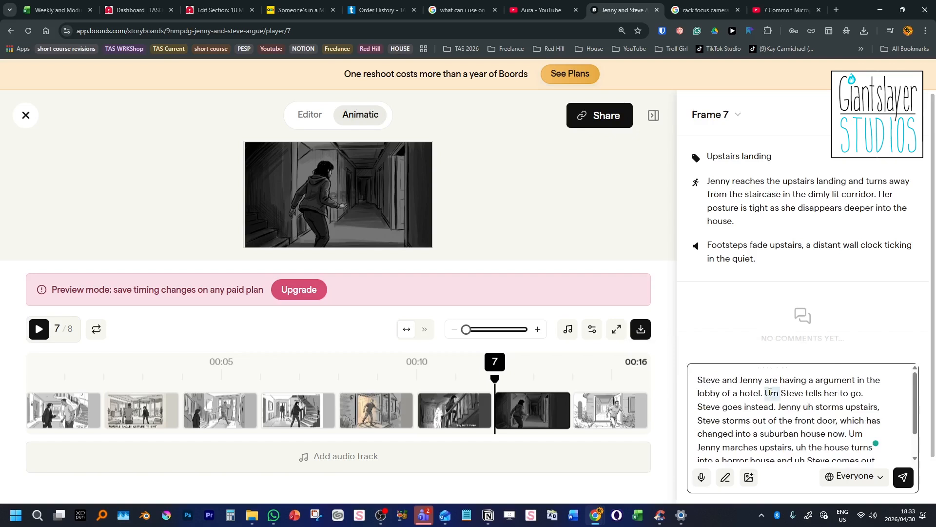
{"action": "key", "text": "BackSpace"}
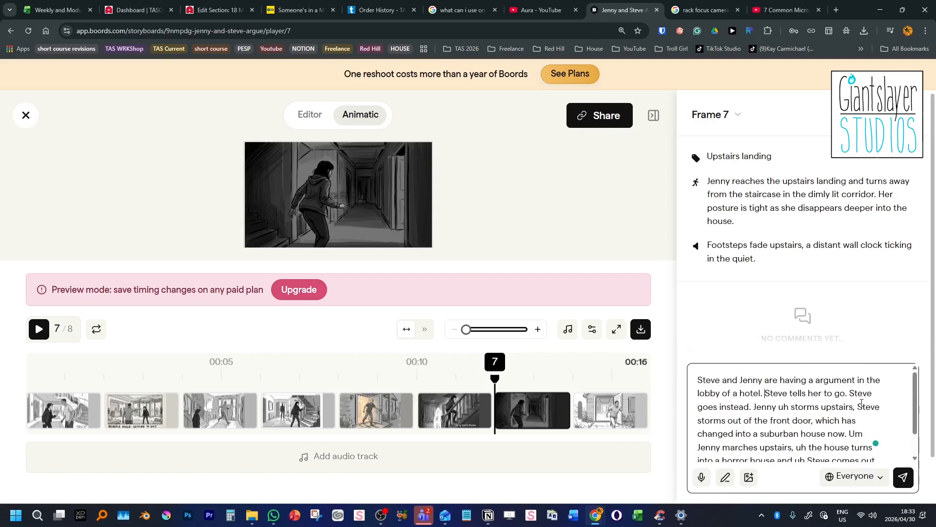
{"action": "scroll", "coordinate": [861, 403], "scroll_direction": "down", "scroll_amount": 1}
{"action": "double_click", "coordinate": [782, 377]}
{"action": "key", "text": "BackSpace"}
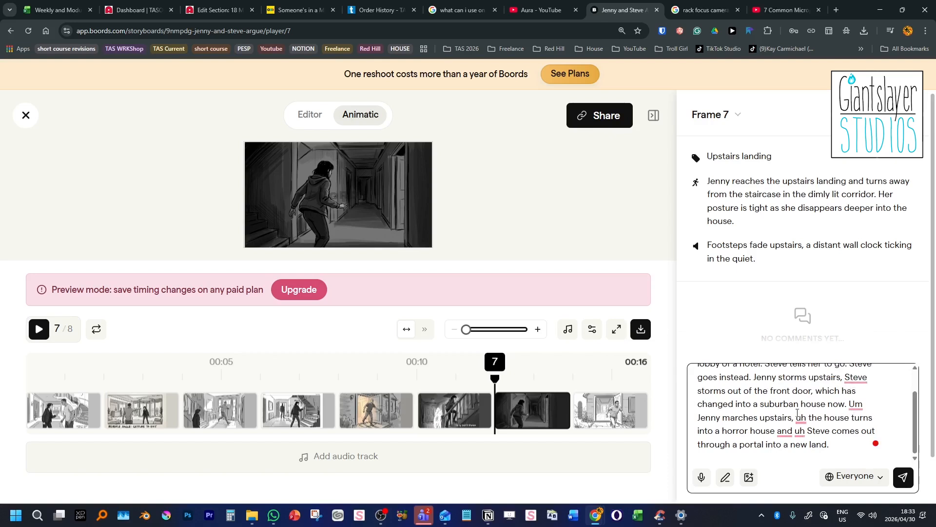
{"action": "key", "text": "BackSpace"}
{"action": "key", "text": "BackSpace"}
{"action": "key", "text": "BackSpace"}
{"action": "double_click", "coordinate": [774, 418]}
{"action": "key", "text": "BackSpace"}
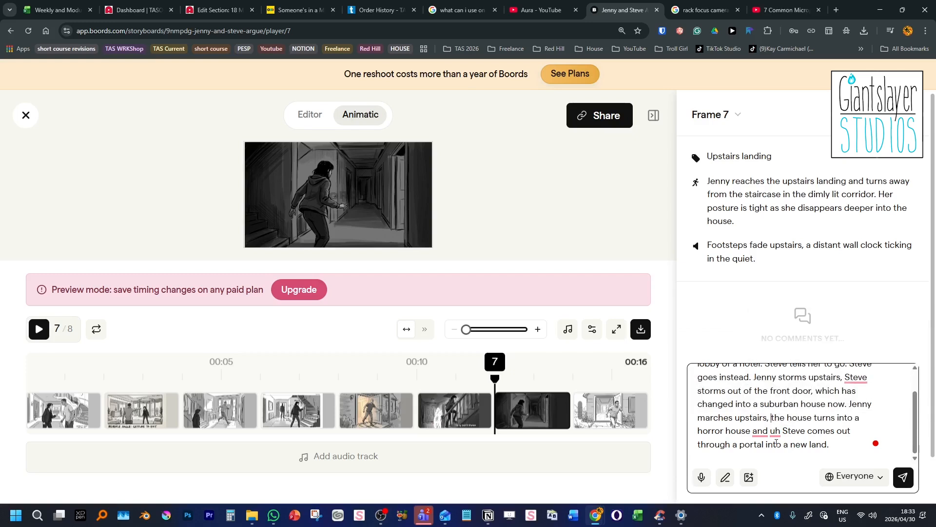
{"action": "double_click", "coordinate": [775, 431]}
{"action": "key", "text": "BackSpace"}
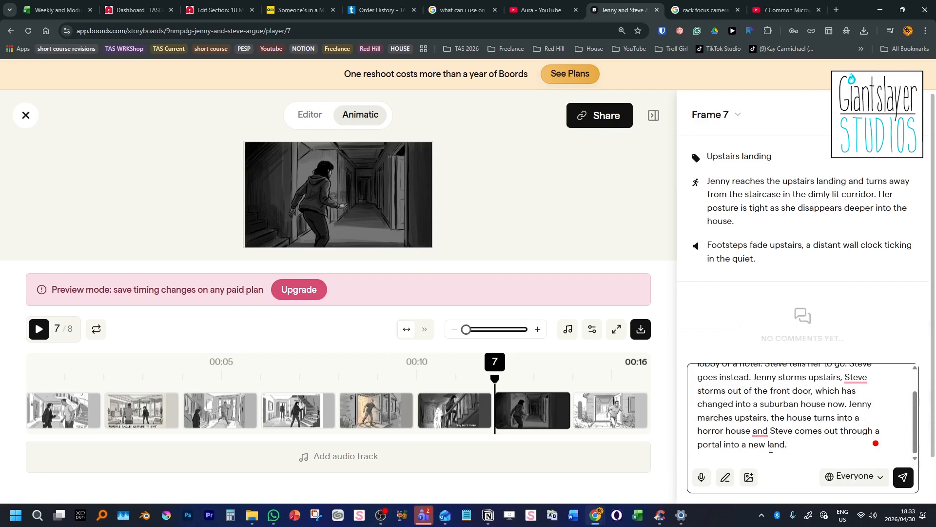
{"action": "left_click", "coordinate": [904, 478]}
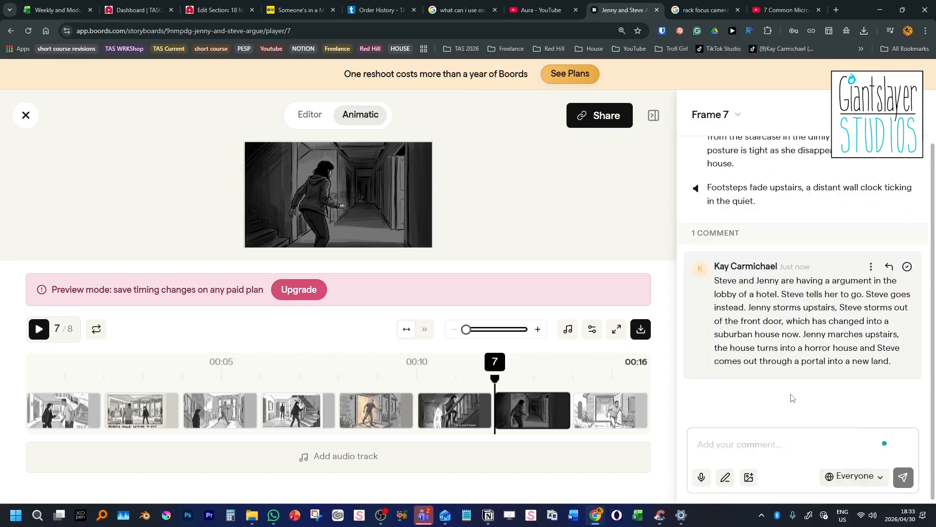
- Look over the posted comment's options, the animatic's audio upload options and the Animatic Settings
{"action": "left_click", "coordinate": [872, 268]}
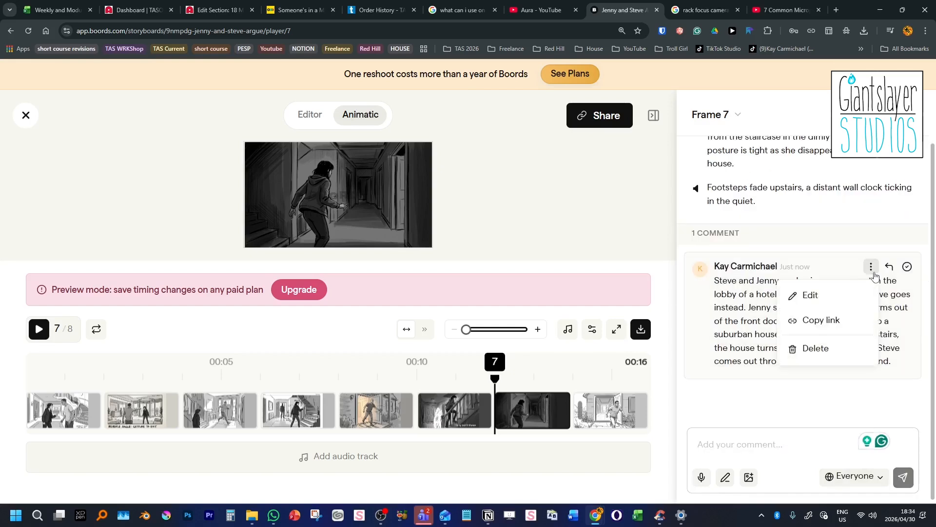
{"action": "left_click", "coordinate": [874, 274]}
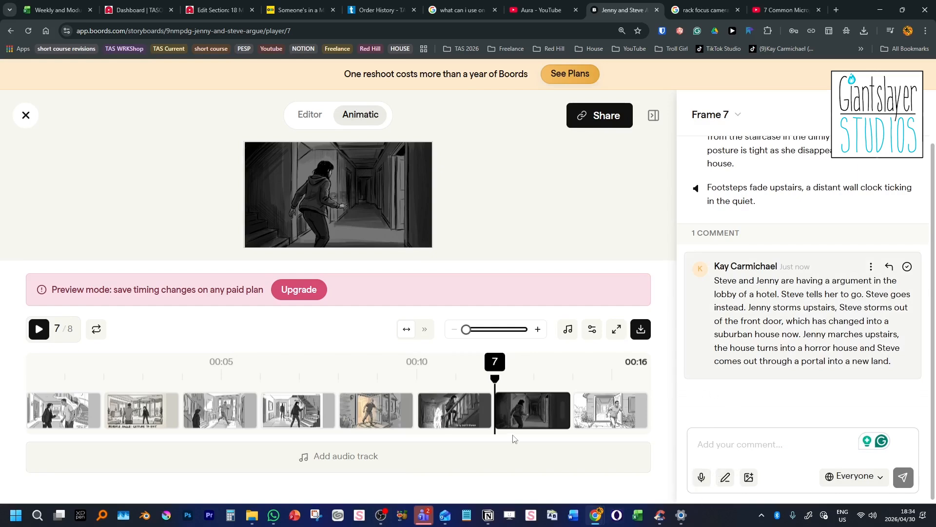
{"action": "left_click", "coordinate": [393, 455]}
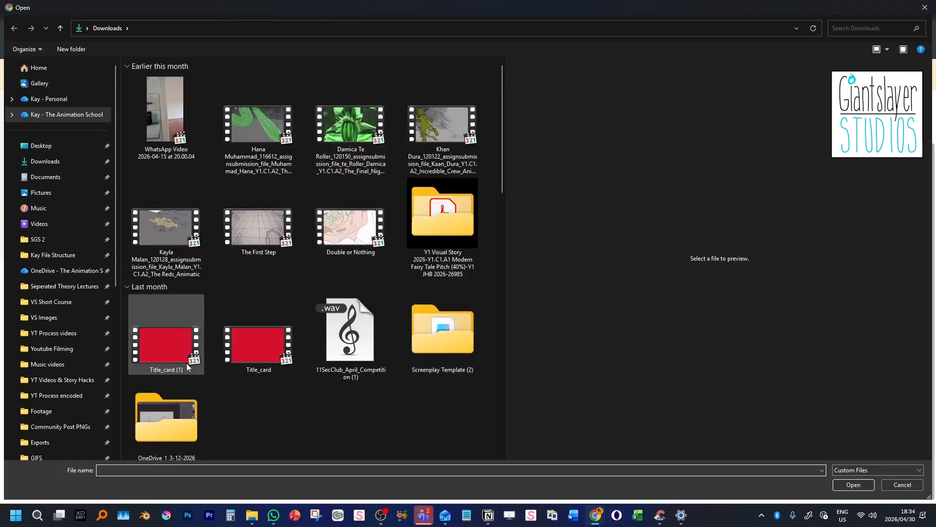
{"action": "key", "text": "Escape"}
{"action": "left_click", "coordinate": [567, 330]}
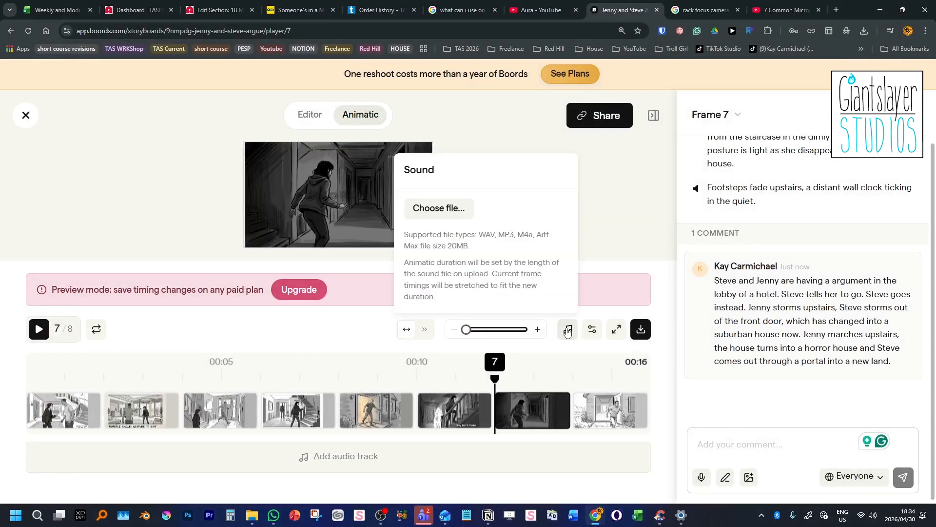
{"action": "left_click", "coordinate": [598, 330]}
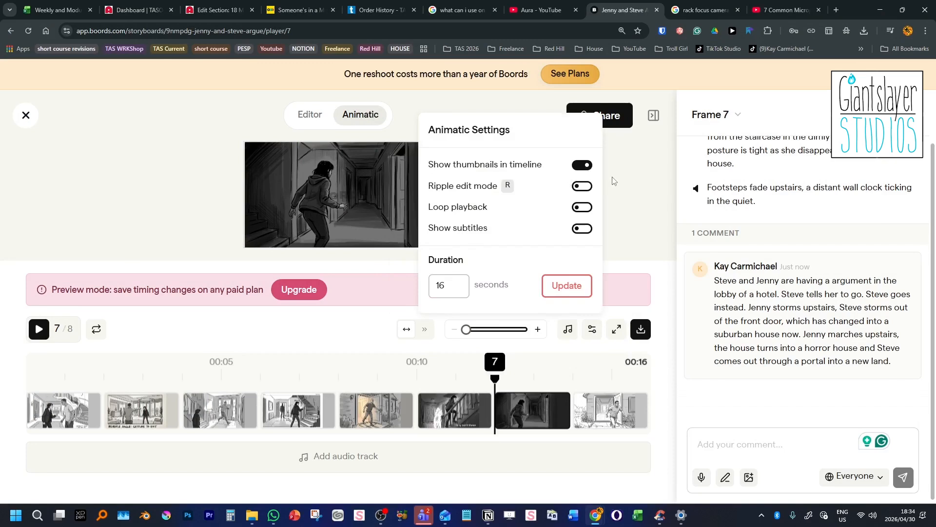
{"action": "left_click", "coordinate": [667, 128]}
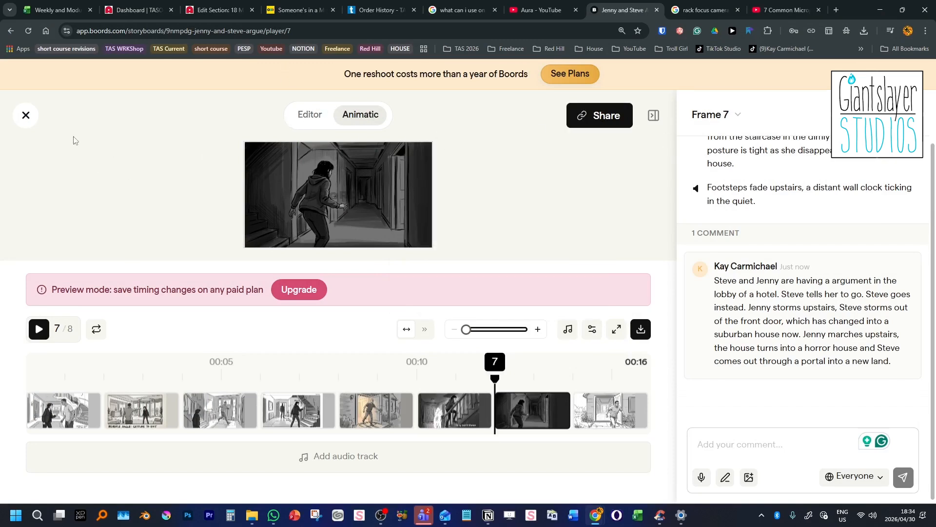
- Close the animatic and look through all the storyboard frames, ending back at the first row
{"action": "left_click", "coordinate": [29, 119]}
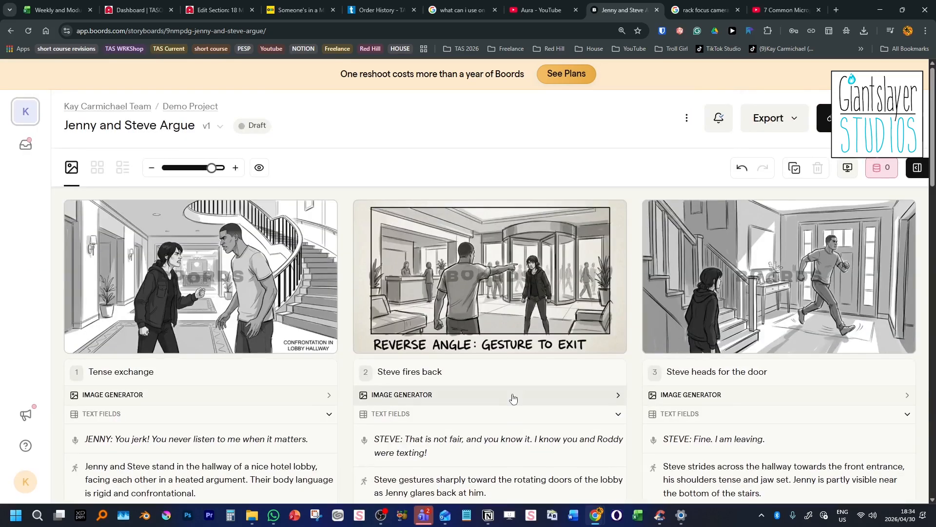
{"action": "scroll", "coordinate": [513, 398], "scroll_direction": "down", "scroll_amount": 20}
{"action": "scroll", "coordinate": [512, 395], "scroll_direction": "down", "scroll_amount": 6}
{"action": "scroll", "coordinate": [513, 398], "scroll_direction": "up", "scroll_amount": 20}
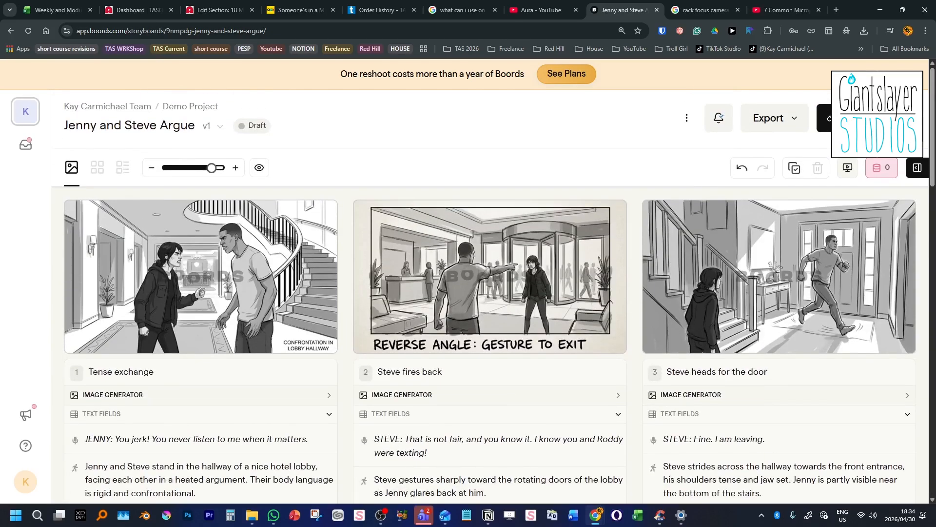